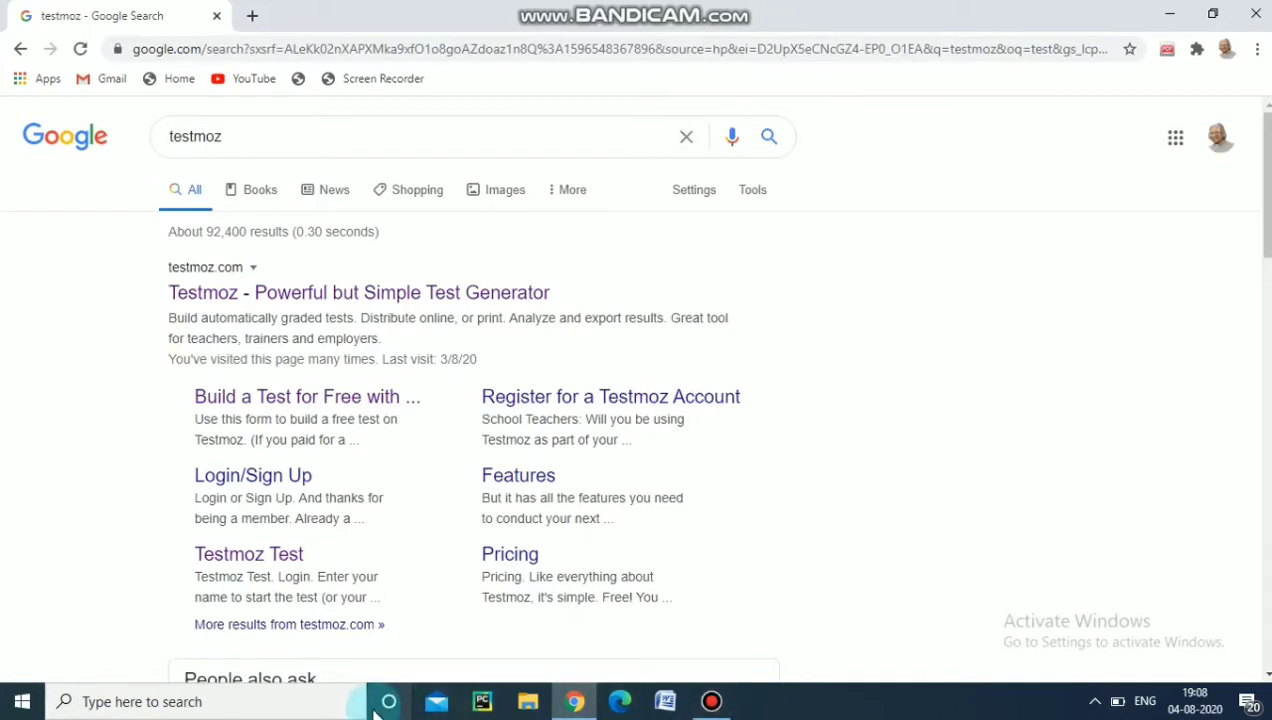
- Open the Testmoz website from the search results, start building a free test, and name it "General Knowledge"
{"action": "left_click", "coordinate": [203, 291]}
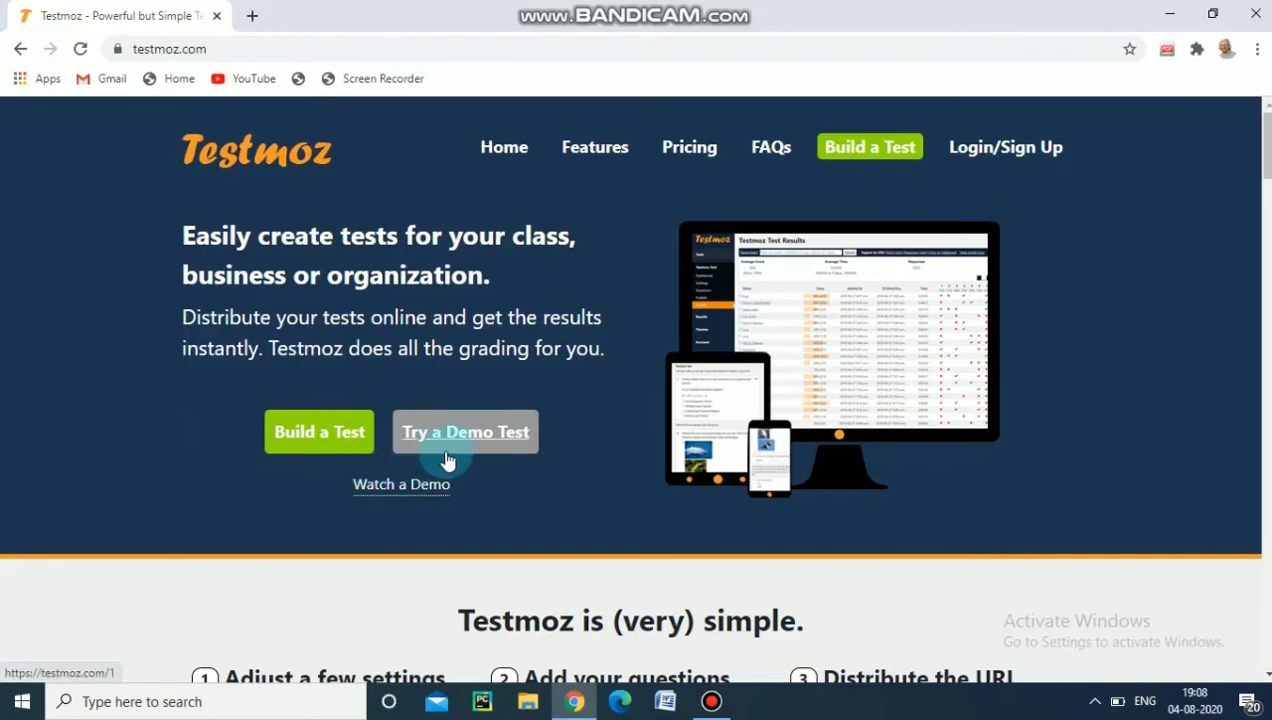
{"action": "left_click", "coordinate": [316, 438]}
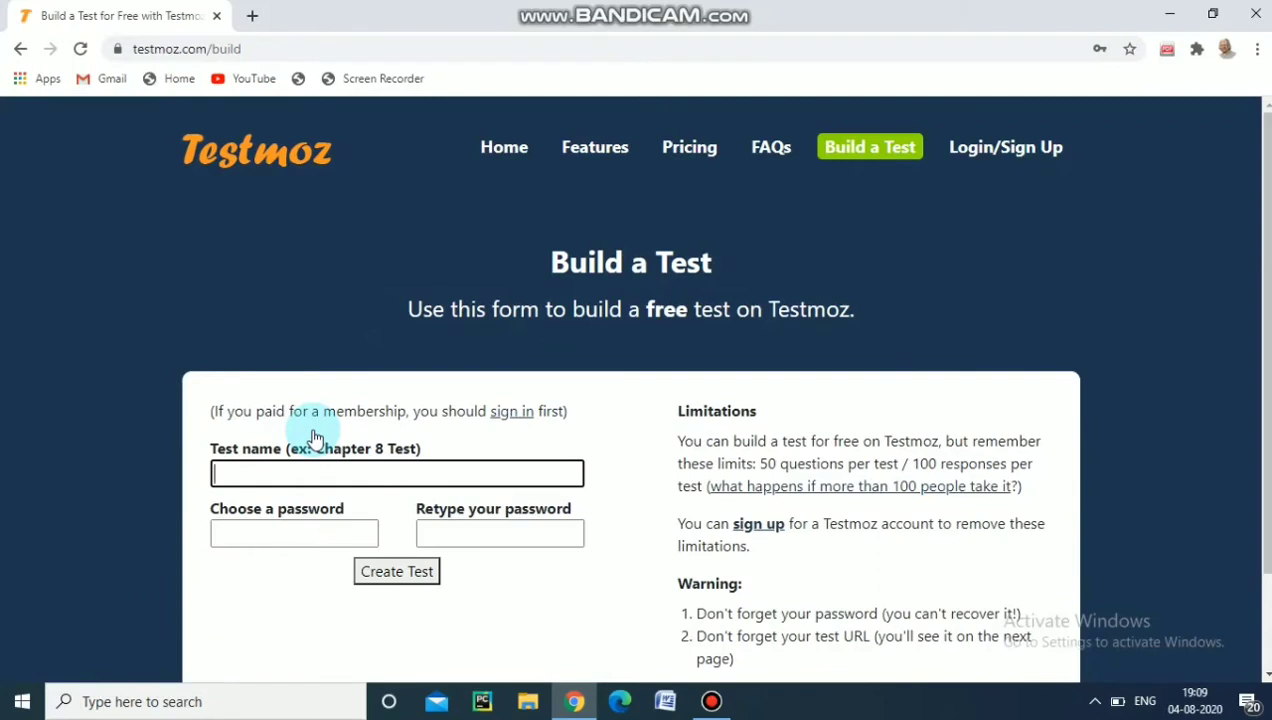
{"action": "left_click", "coordinate": [275, 474]}
{"action": "type", "text": "gene"}
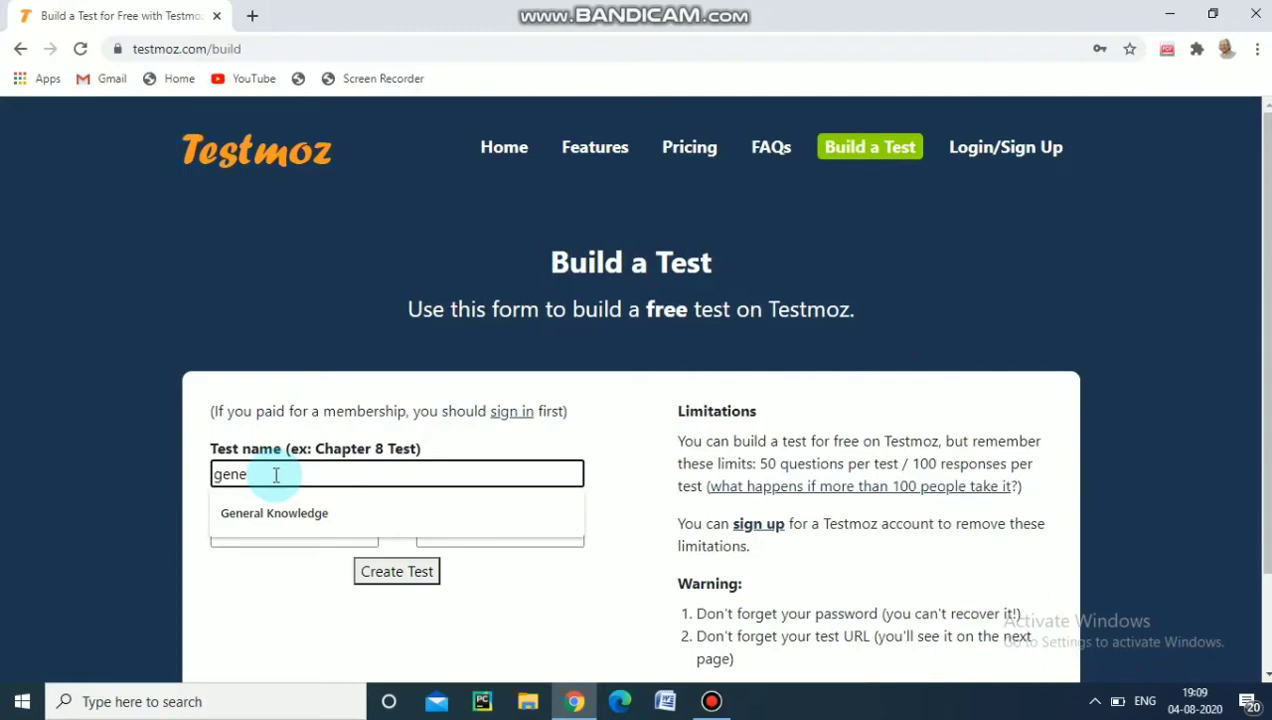
{"action": "key", "text": "Down"}
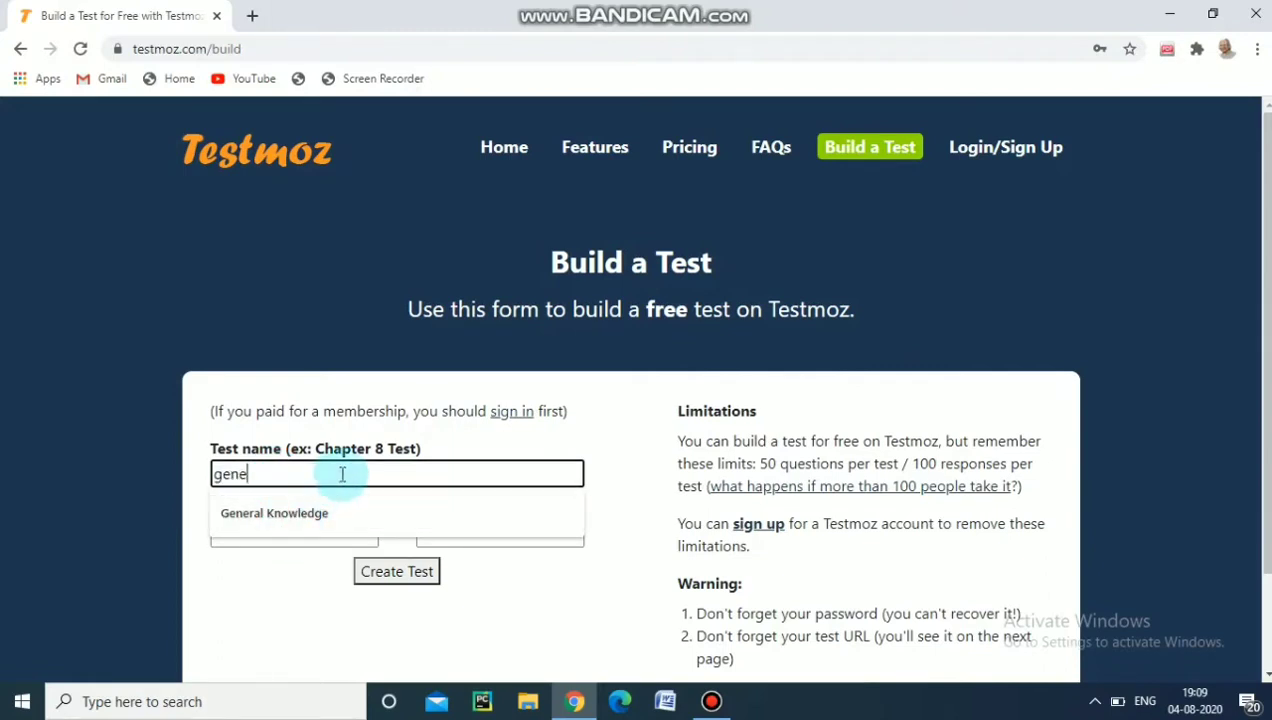
{"action": "key", "text": "Down"}
{"action": "key", "text": "Return"}
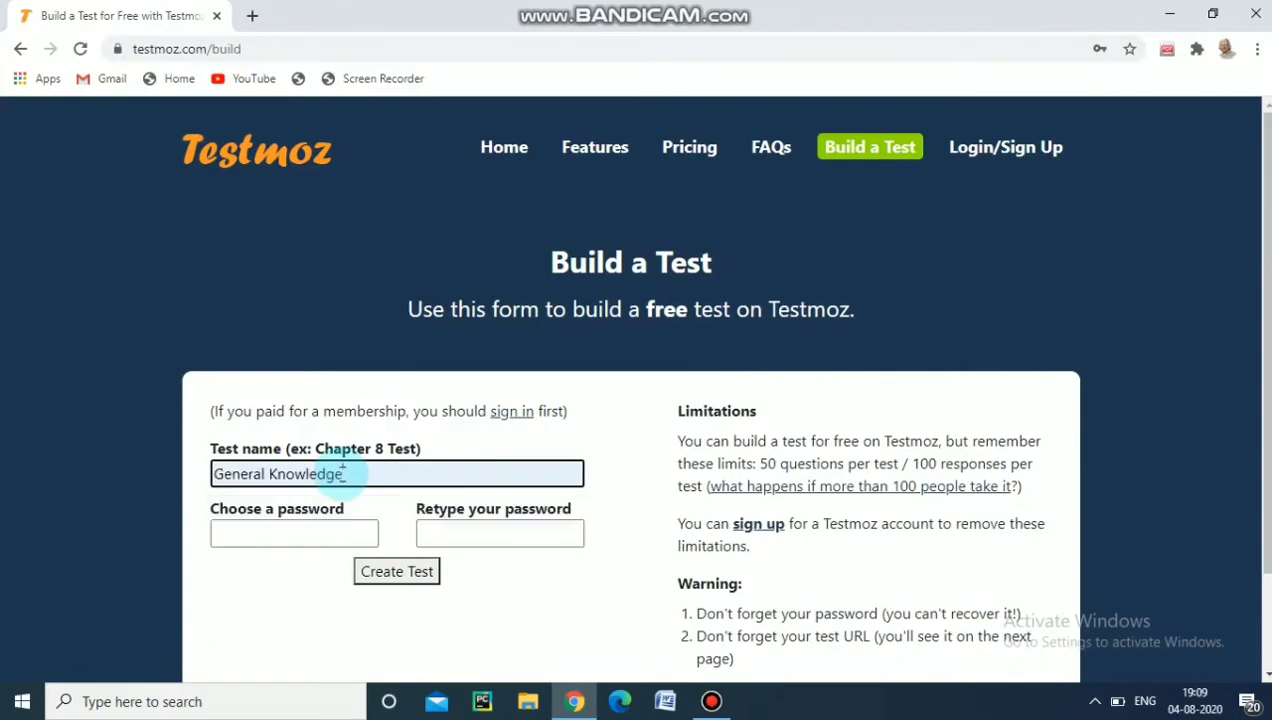
- Enter and retype the test password, and create the test
{"action": "left_click", "coordinate": [295, 535]}
{"action": "type", "text": "••••••••"}
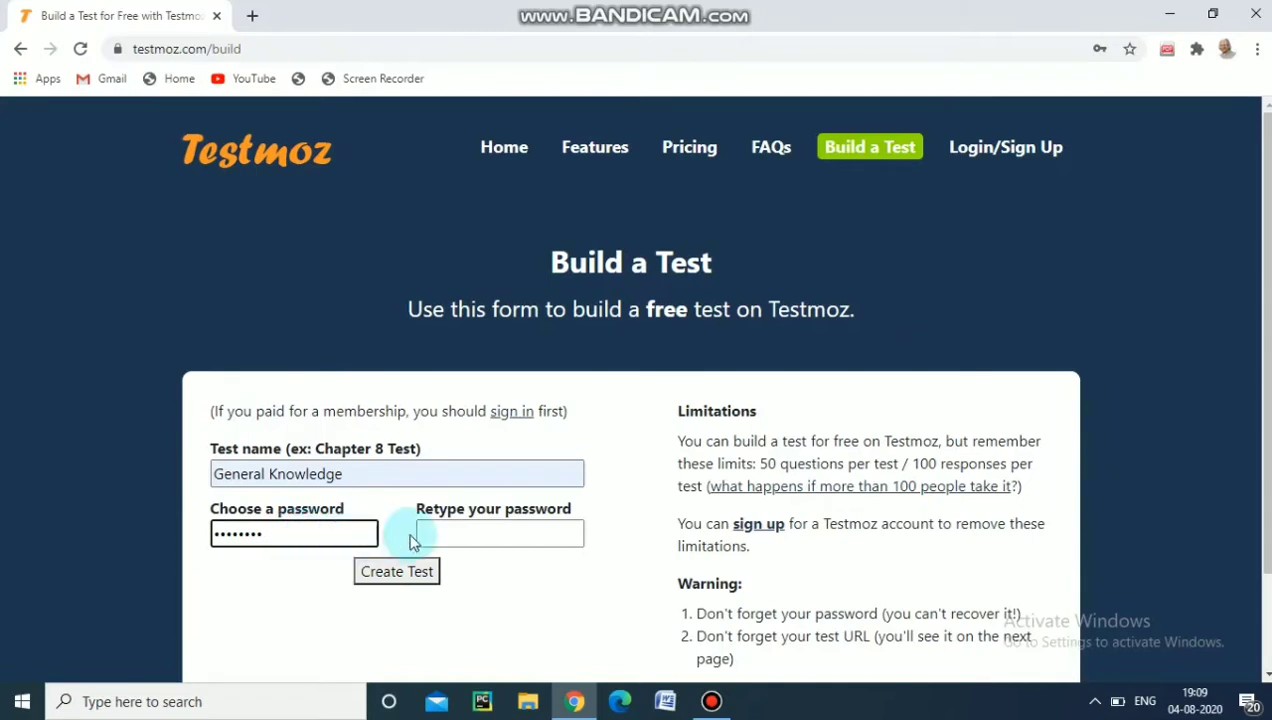
{"action": "left_click", "coordinate": [443, 533]}
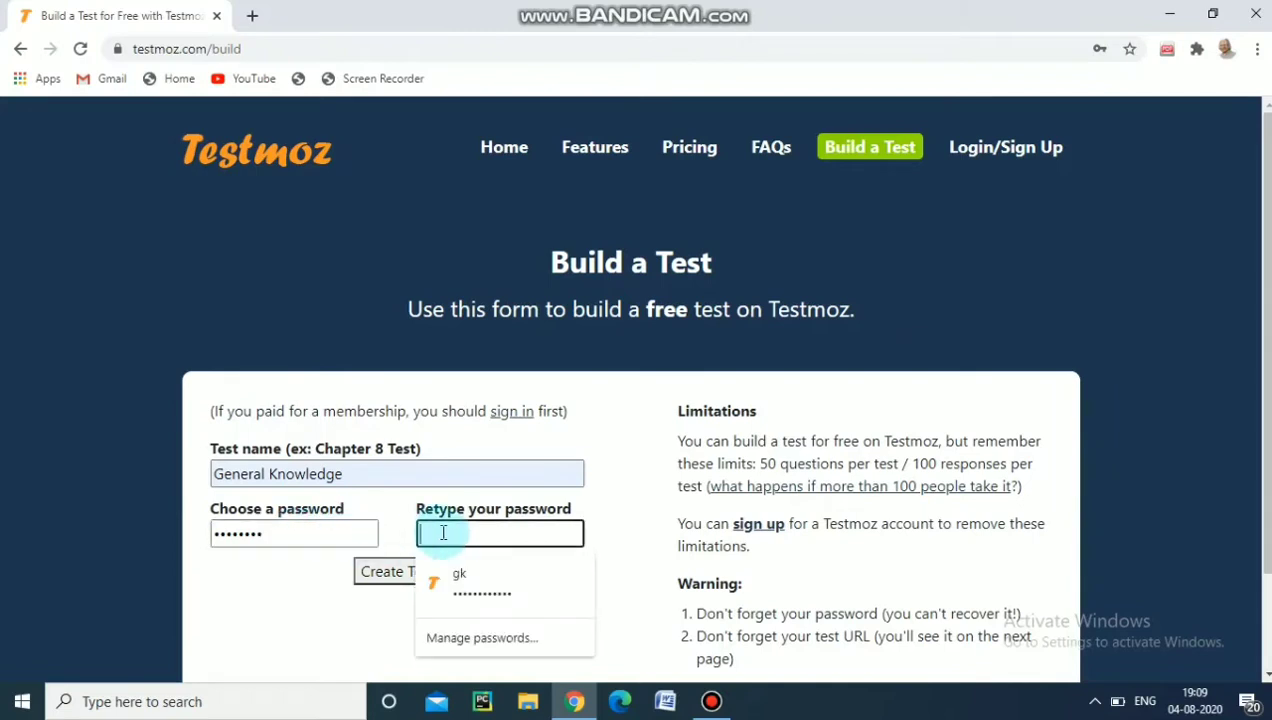
{"action": "type", "text": "•••••"}
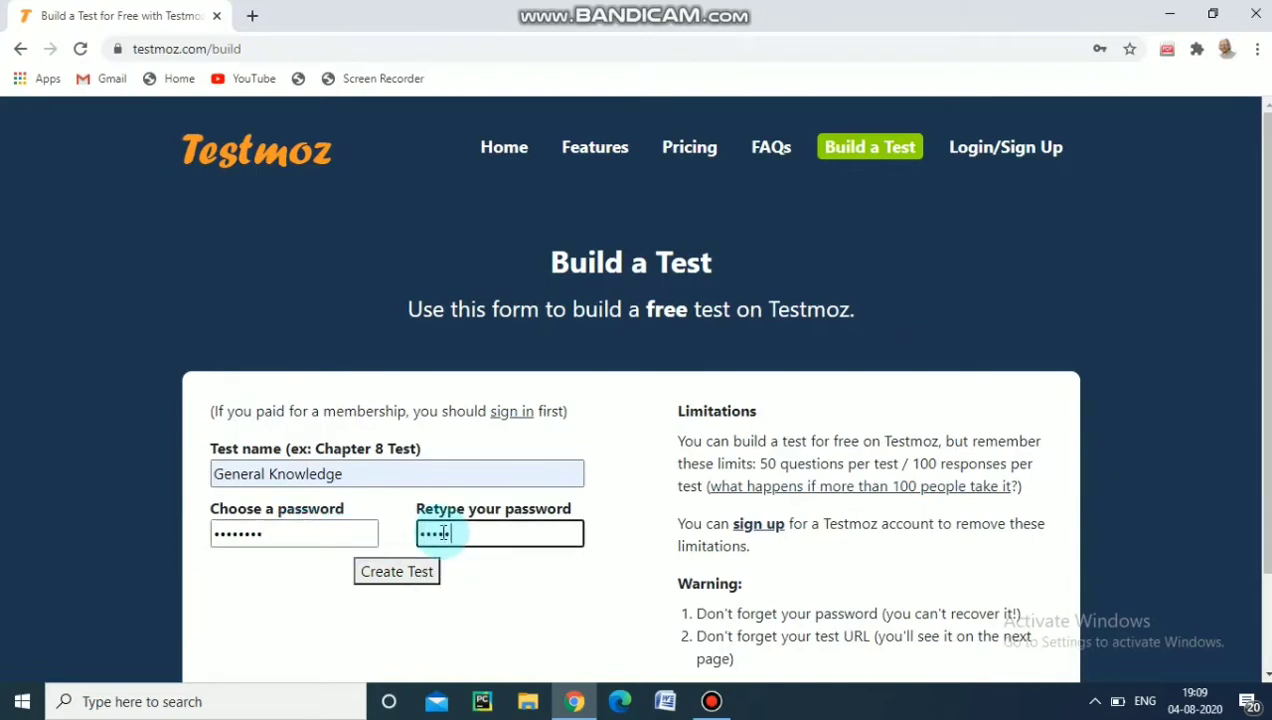
{"action": "type", "text": "•••"}
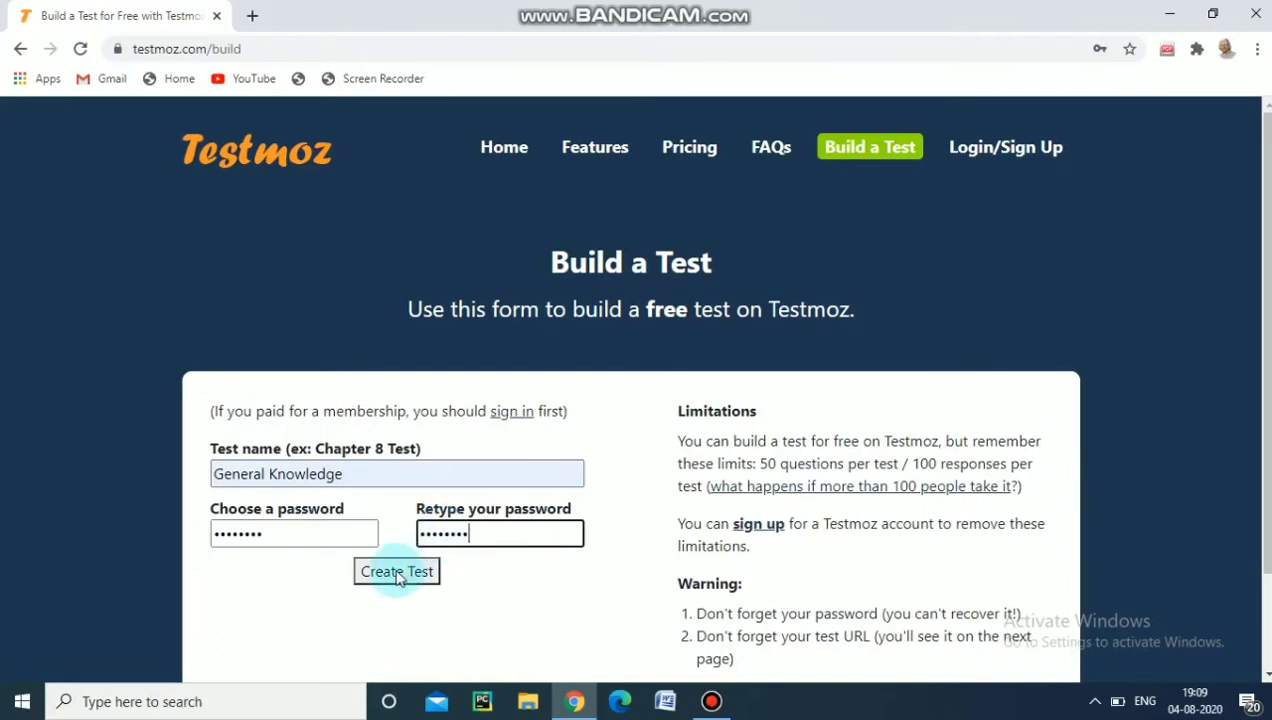
{"action": "left_click", "coordinate": [396, 582]}
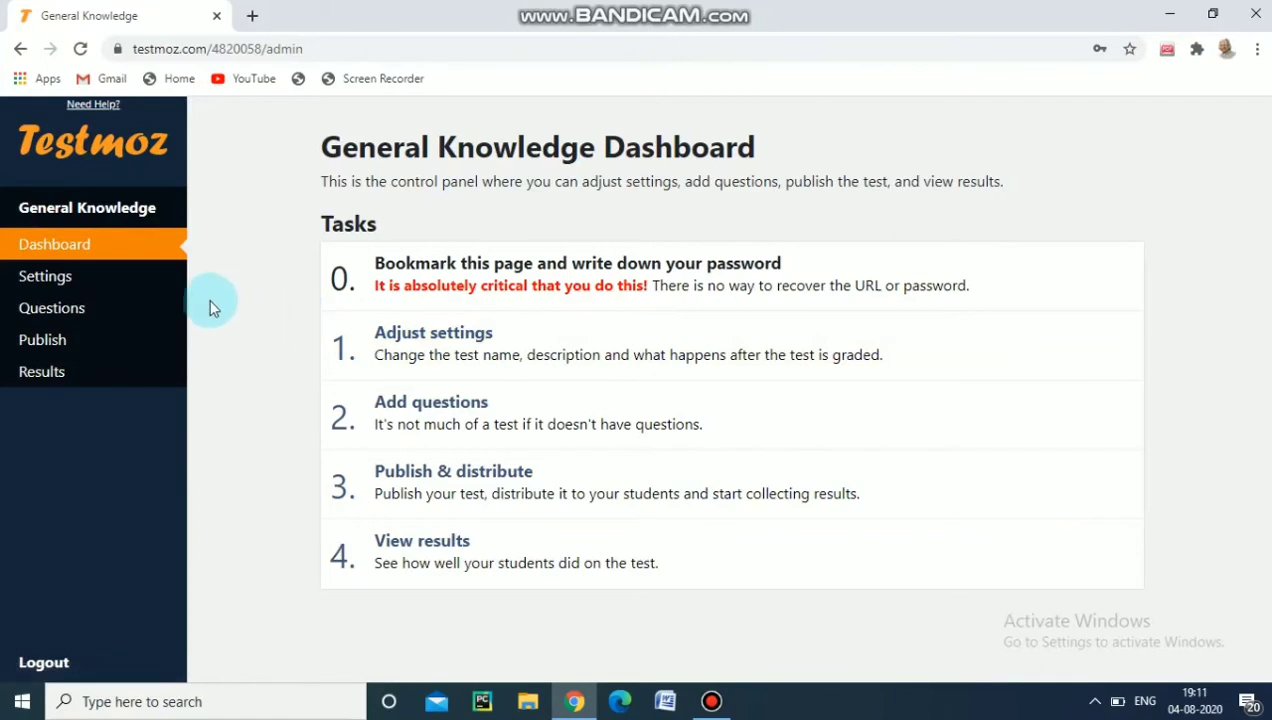
- Open the test's settings and enter the introduction text "Finish the test in time.All the best."
{"action": "left_click", "coordinate": [94, 280]}
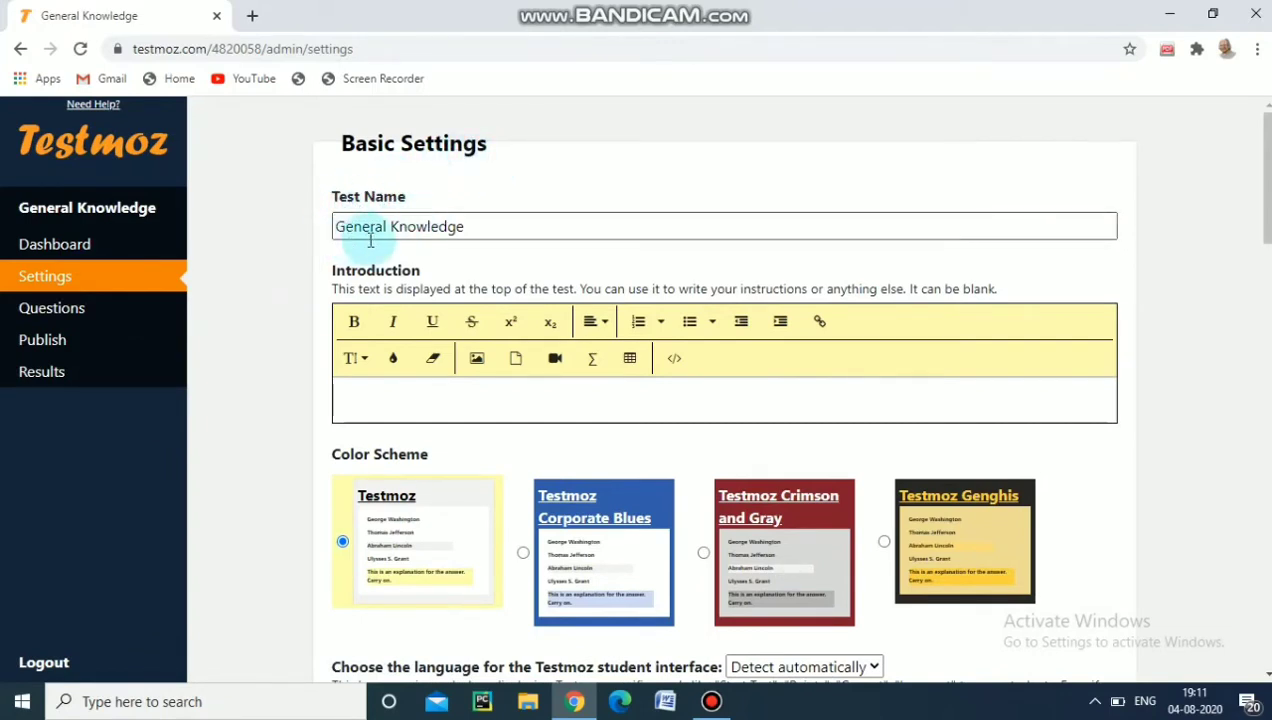
{"action": "left_click", "coordinate": [475, 229]}
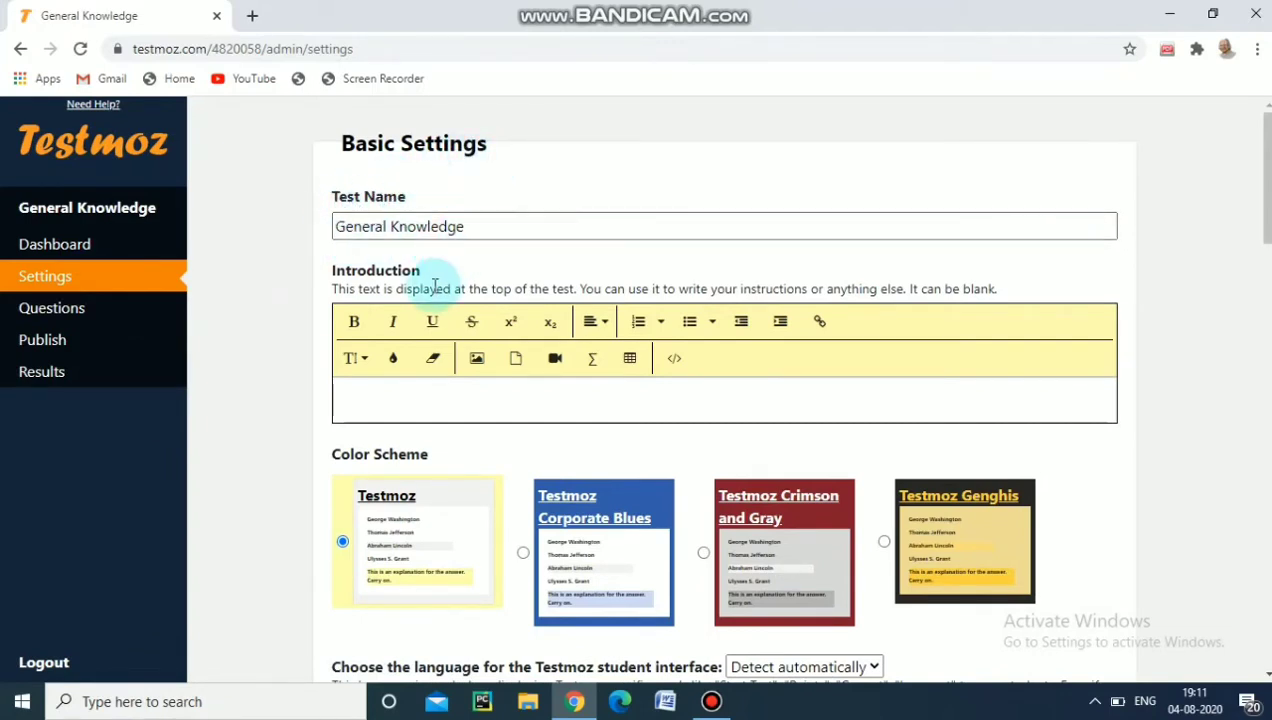
{"action": "left_click", "coordinate": [387, 395]}
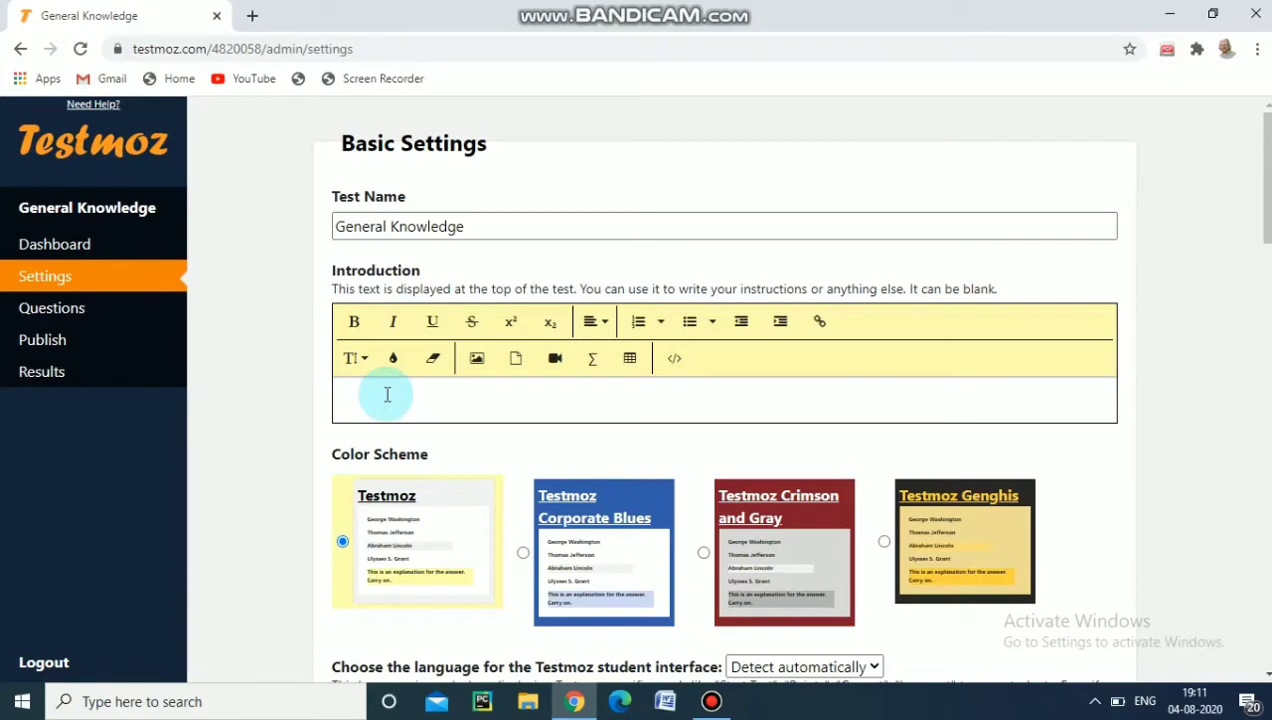
{"action": "left_click", "coordinate": [387, 395]}
{"action": "type", "text": "Finish the test in time"}
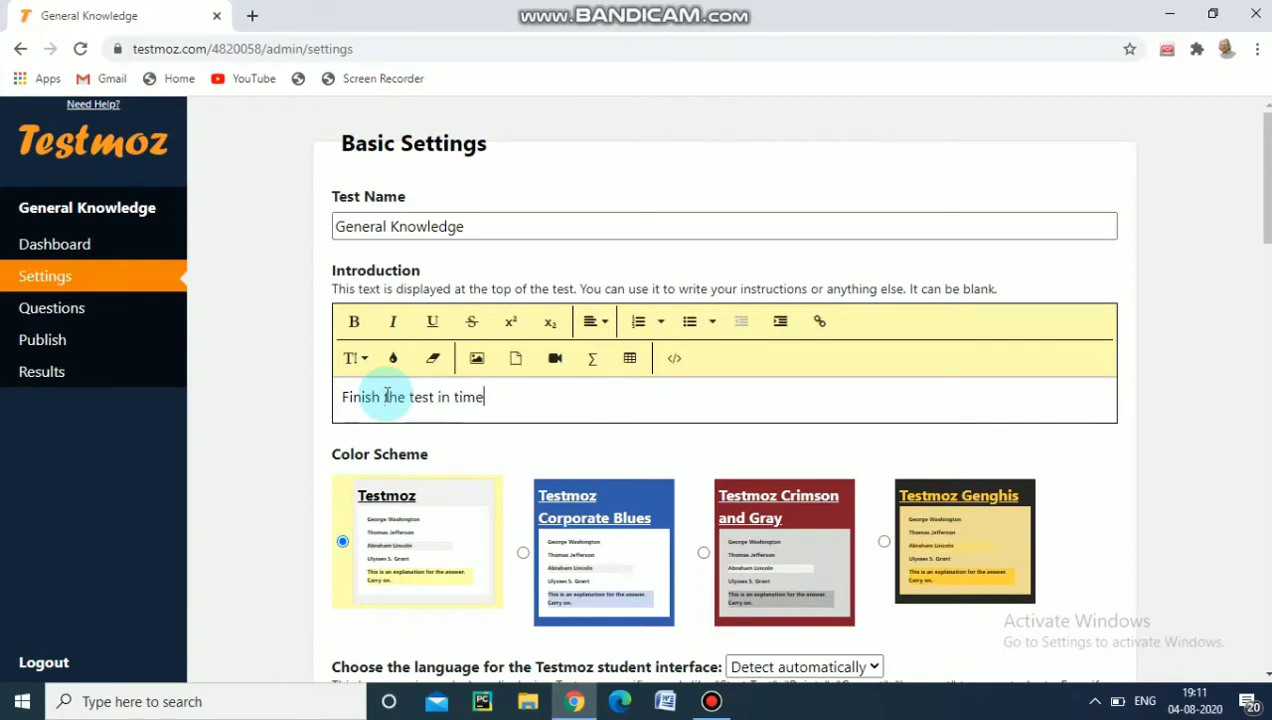
{"action": "type", "text": ".All the best"}
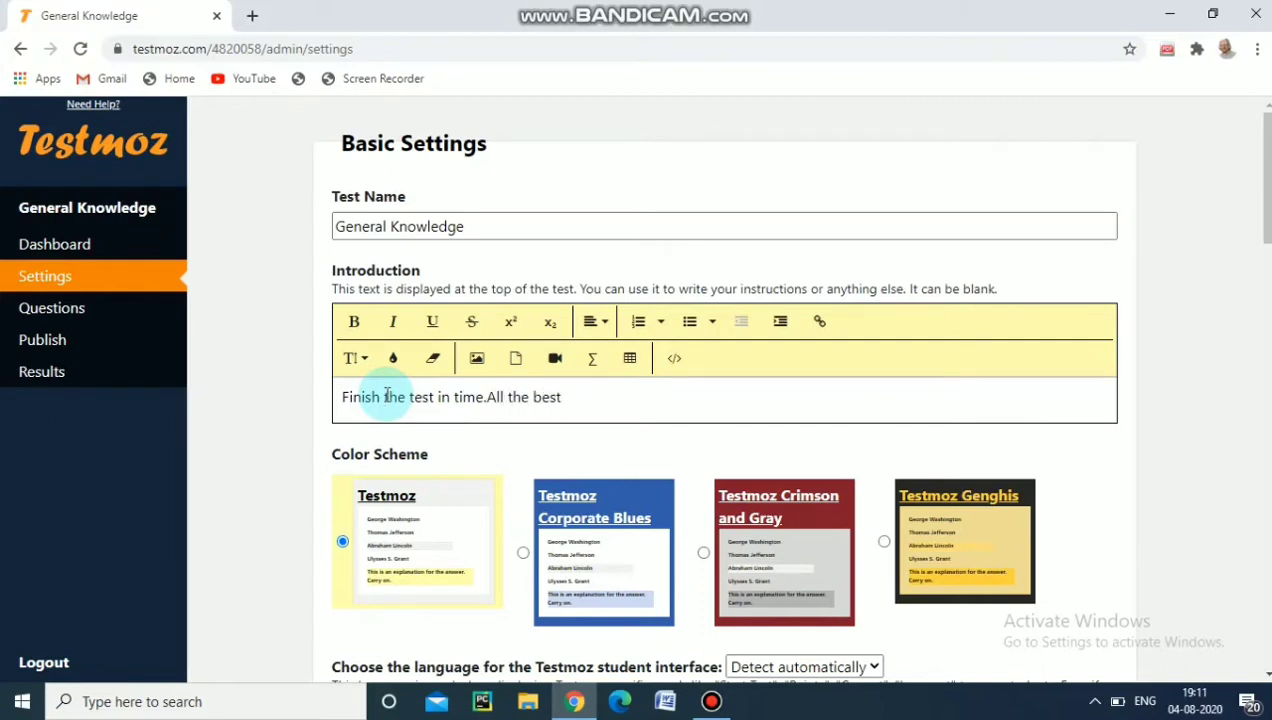
{"action": "type", "text": "."}
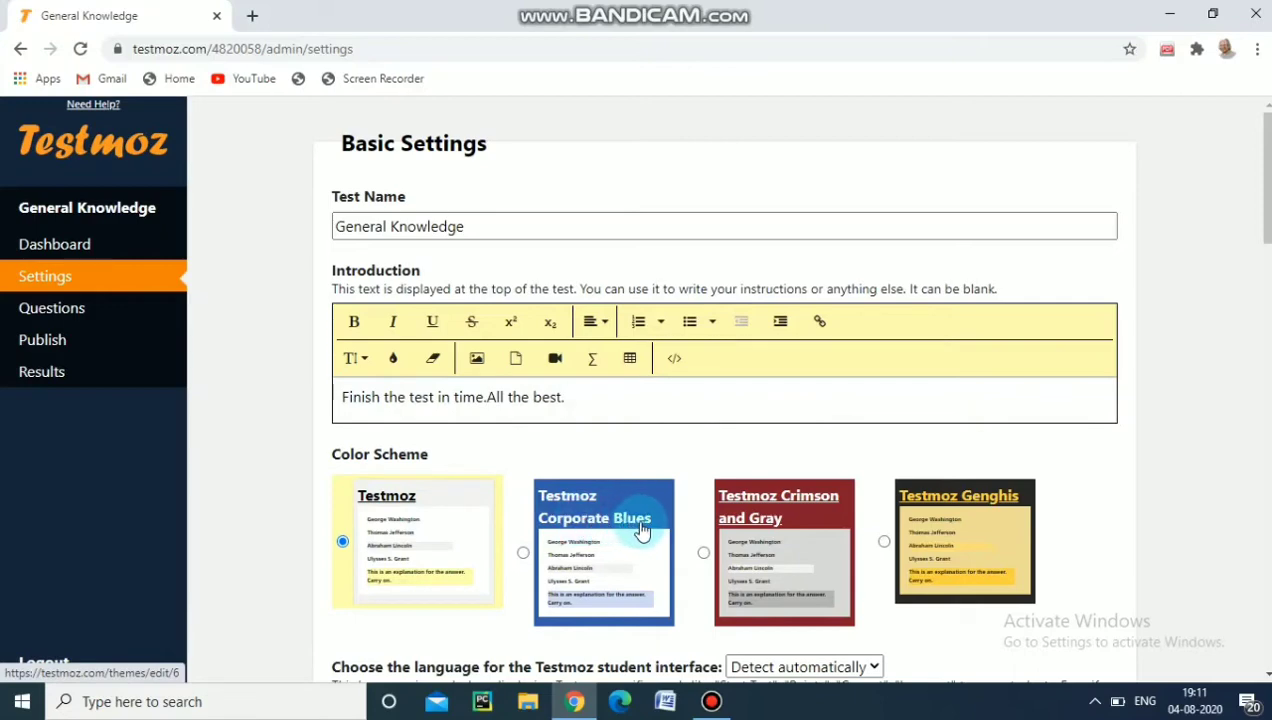
- Select the Testmoz Genghis color scheme and set the student interface language to English
{"action": "left_click", "coordinate": [963, 498]}
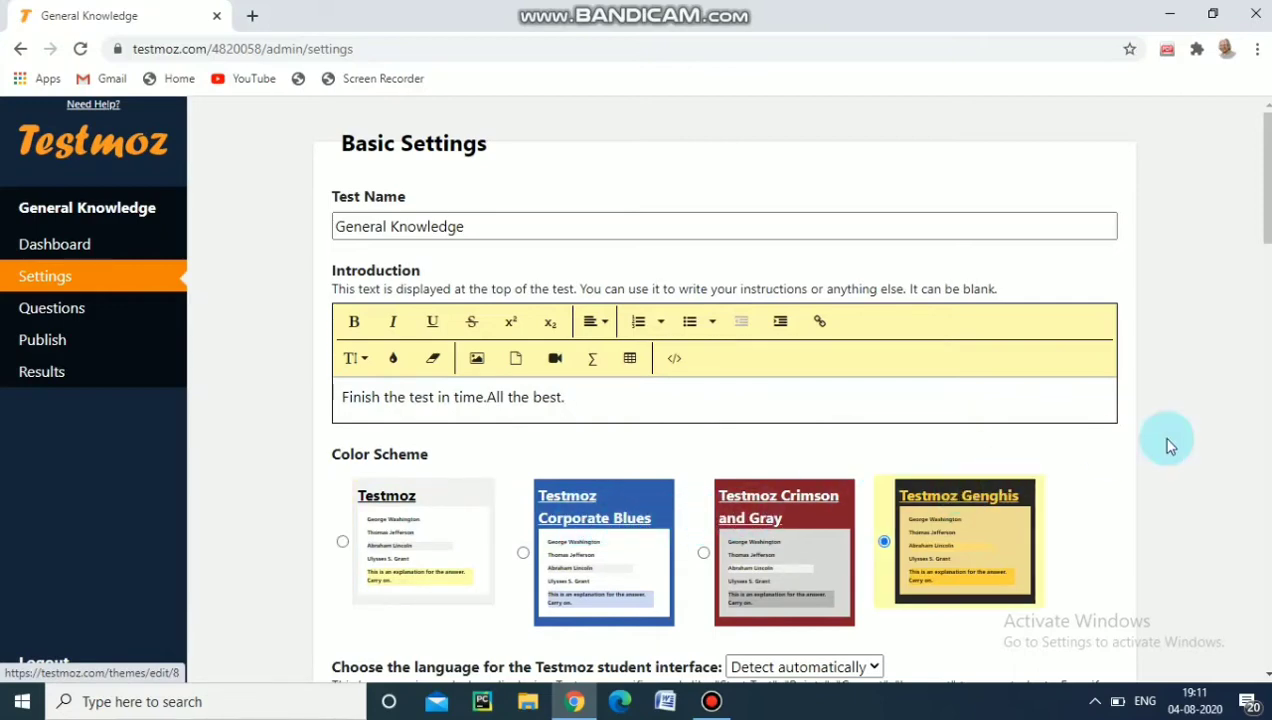
{"action": "left_click_drag", "start_coordinate": [1263, 200], "coordinate": [1267, 282]}
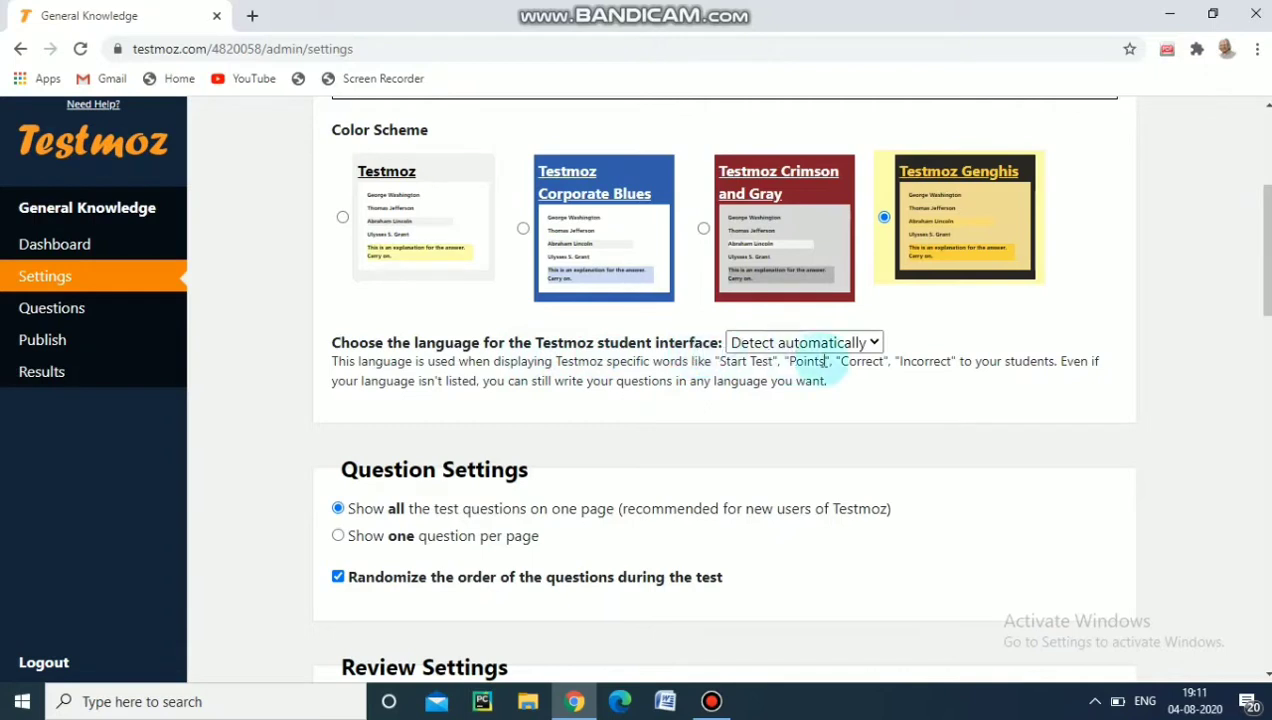
{"action": "left_click", "coordinate": [866, 343]}
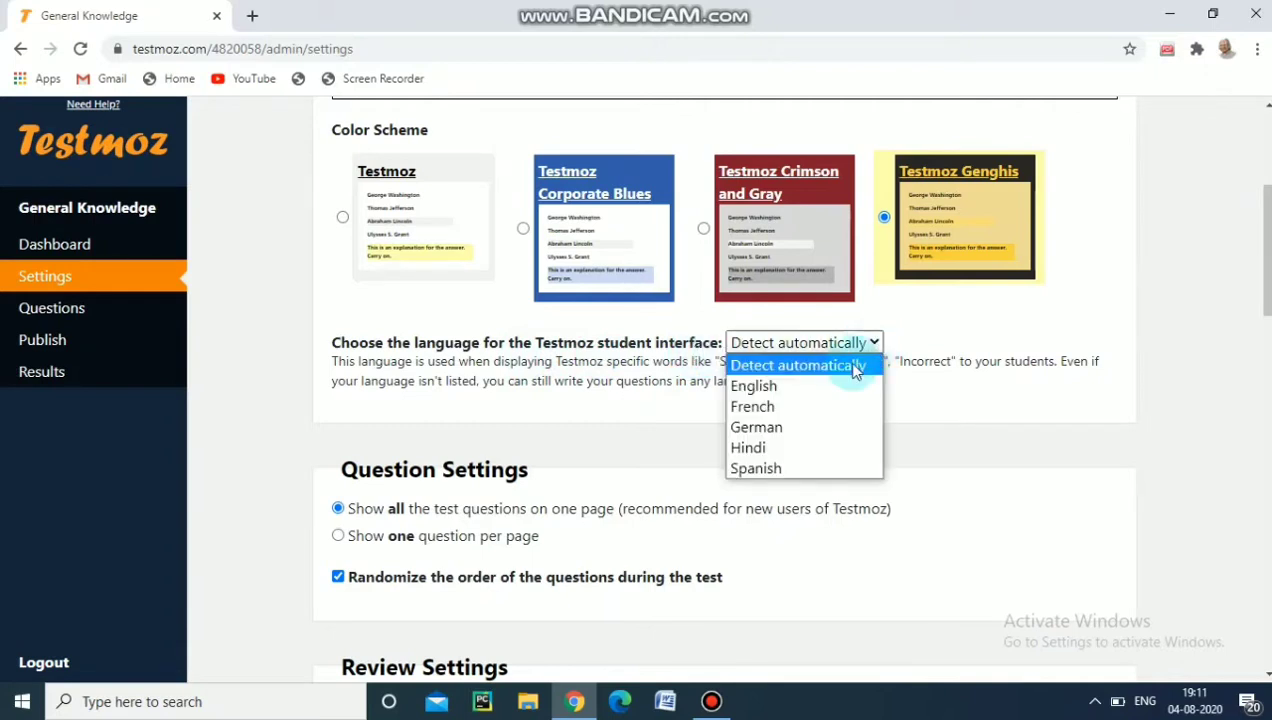
{"action": "left_click", "coordinate": [806, 390]}
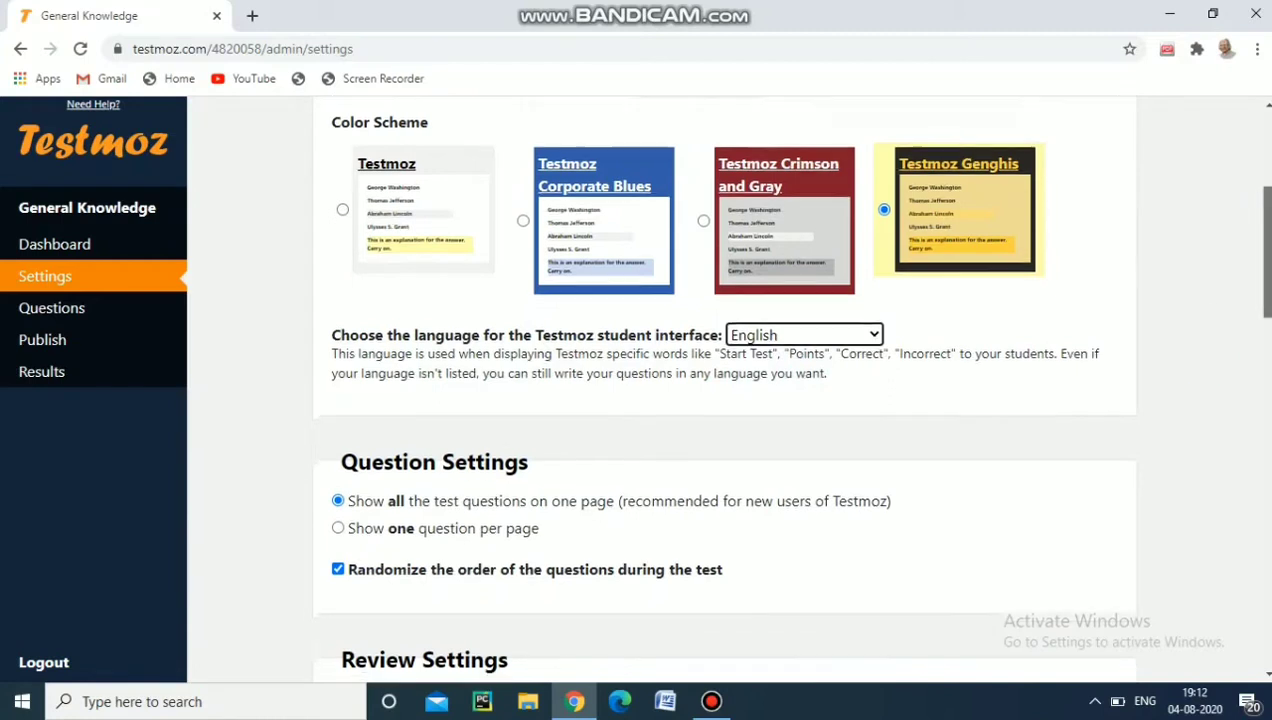
- Enter "you have completed the test. Thank you" as the conclusion text in the review settings
{"action": "scroll", "coordinate": [641, 297], "scroll_direction": "down", "scroll_amount": 2}
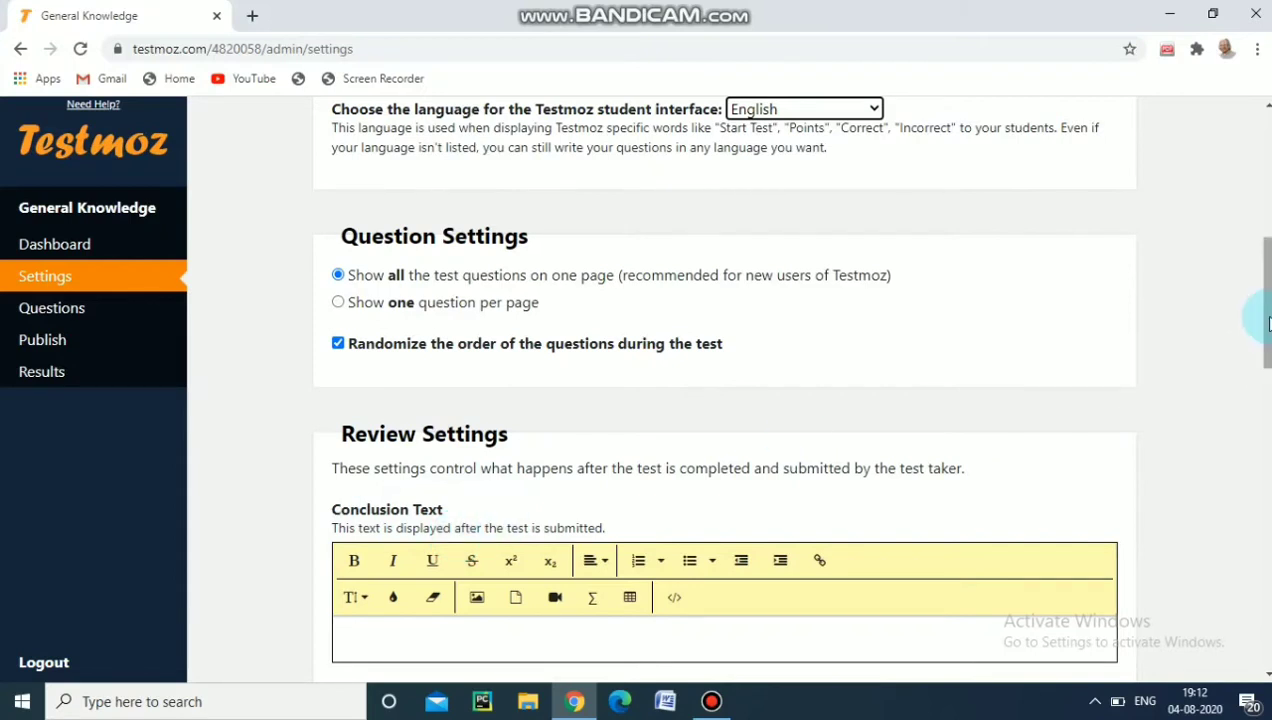
{"action": "left_click_drag", "start_coordinate": [1265, 335], "coordinate": [1268, 385]}
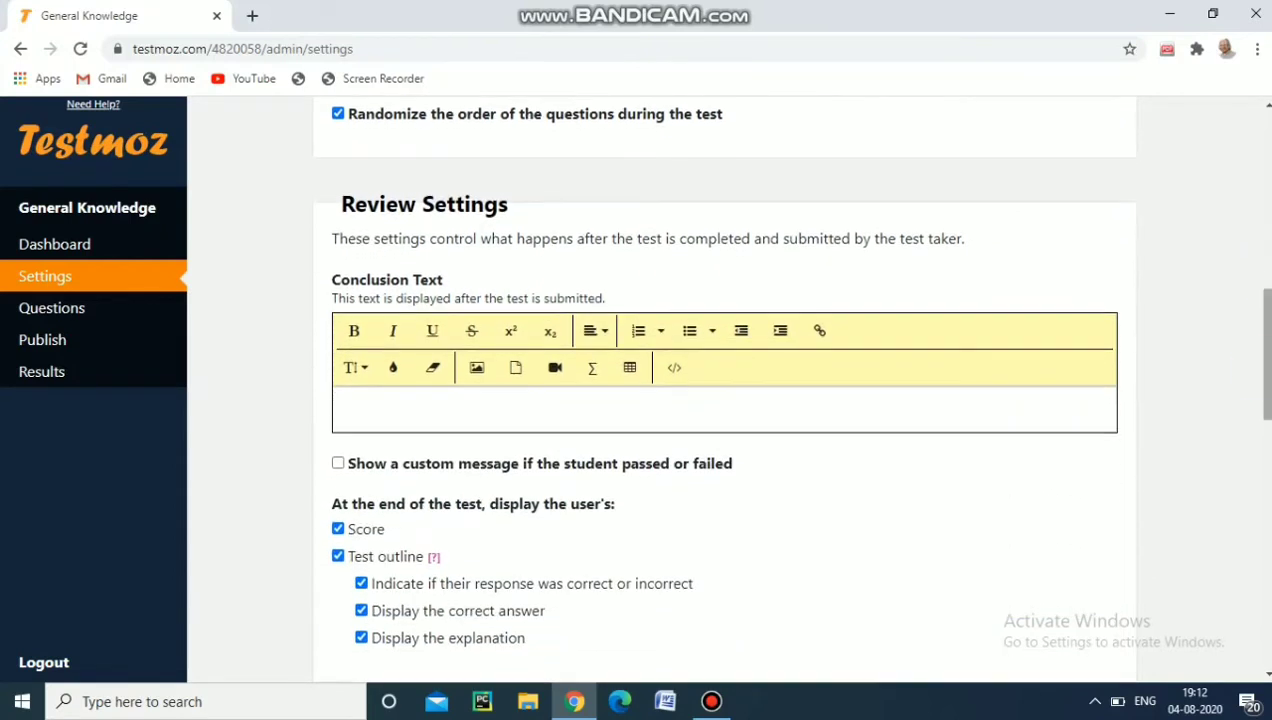
{"action": "left_click", "coordinate": [528, 418]}
{"action": "type", "text": "you "}
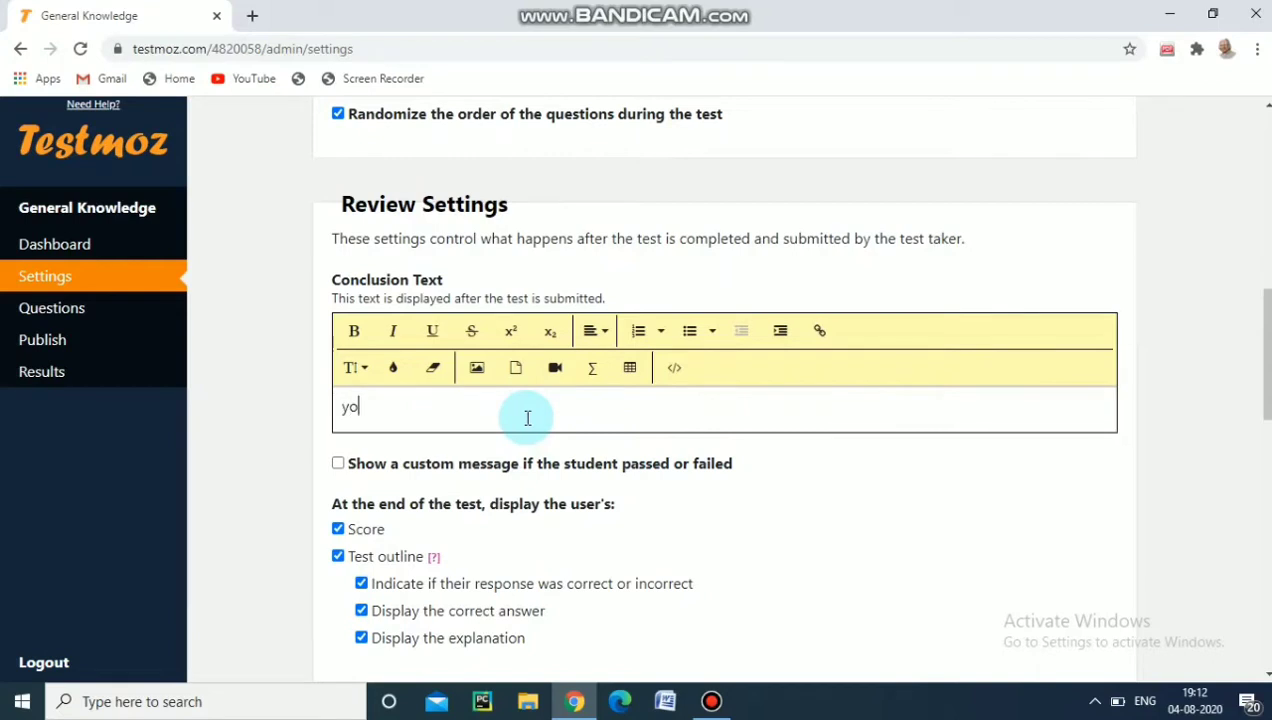
{"action": "type", "text": "have completed "}
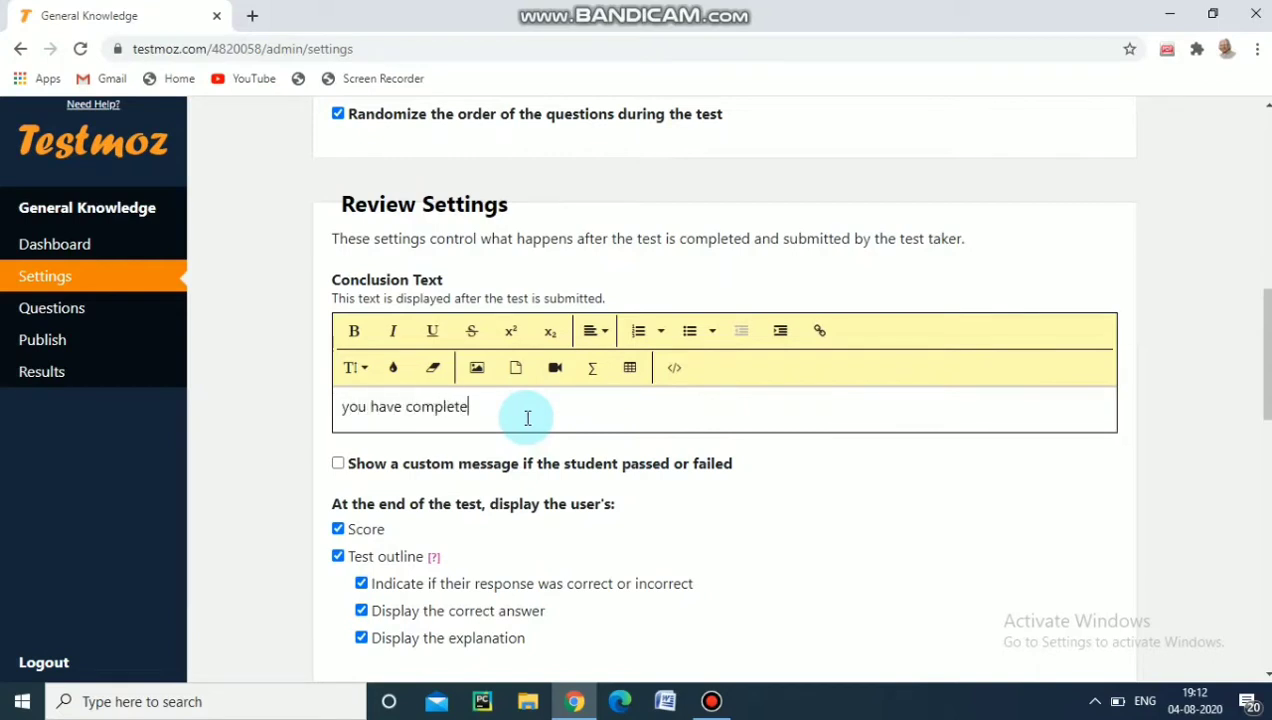
{"action": "type", "text": "the test."}
{"action": "type", "text": "Thank you"}
- Enable the custom message for students who pass or fail, and set the passing score to 50%
{"action": "left_click", "coordinate": [340, 465]}
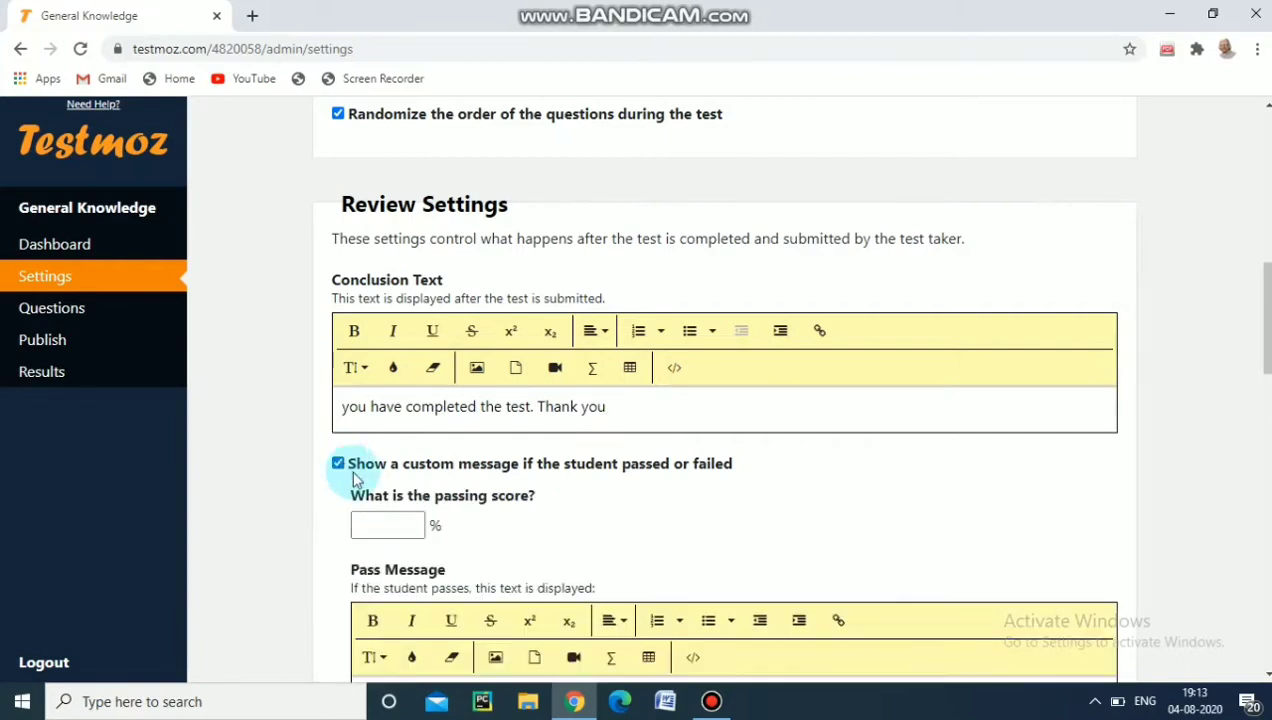
{"action": "left_click", "coordinate": [384, 525]}
{"action": "type", "text": "5"}
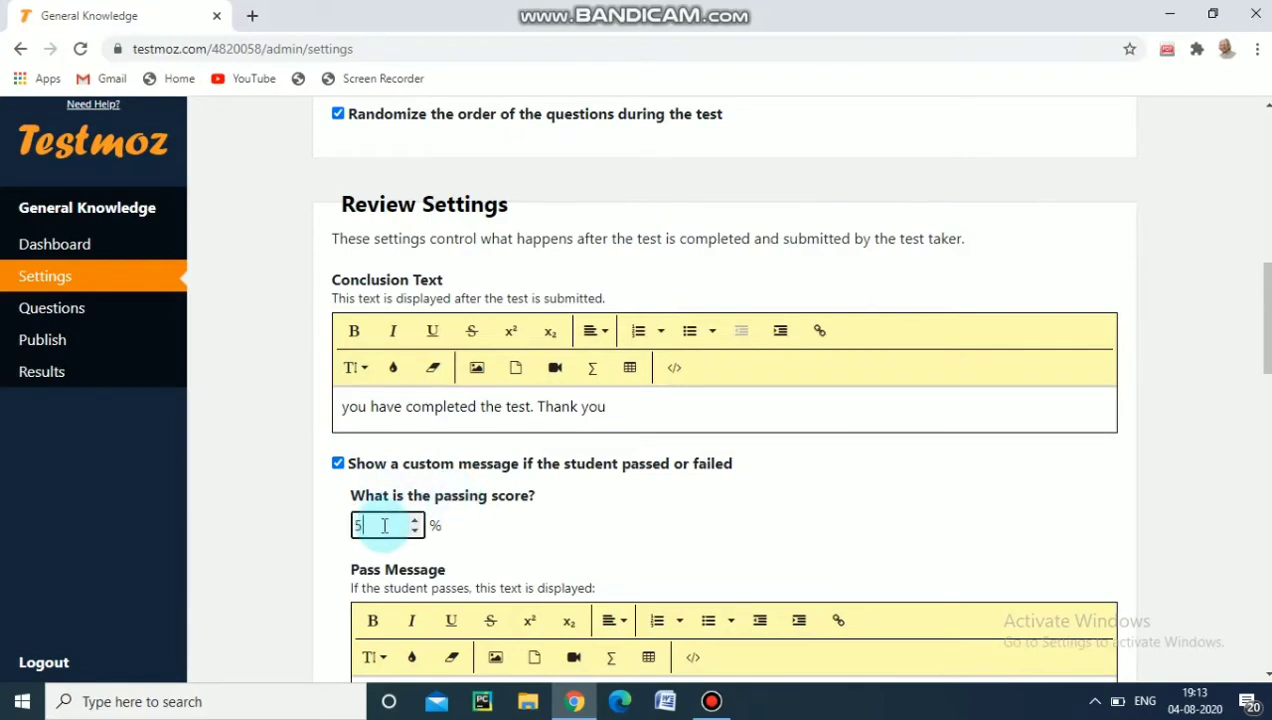
{"action": "type", "text": "0"}
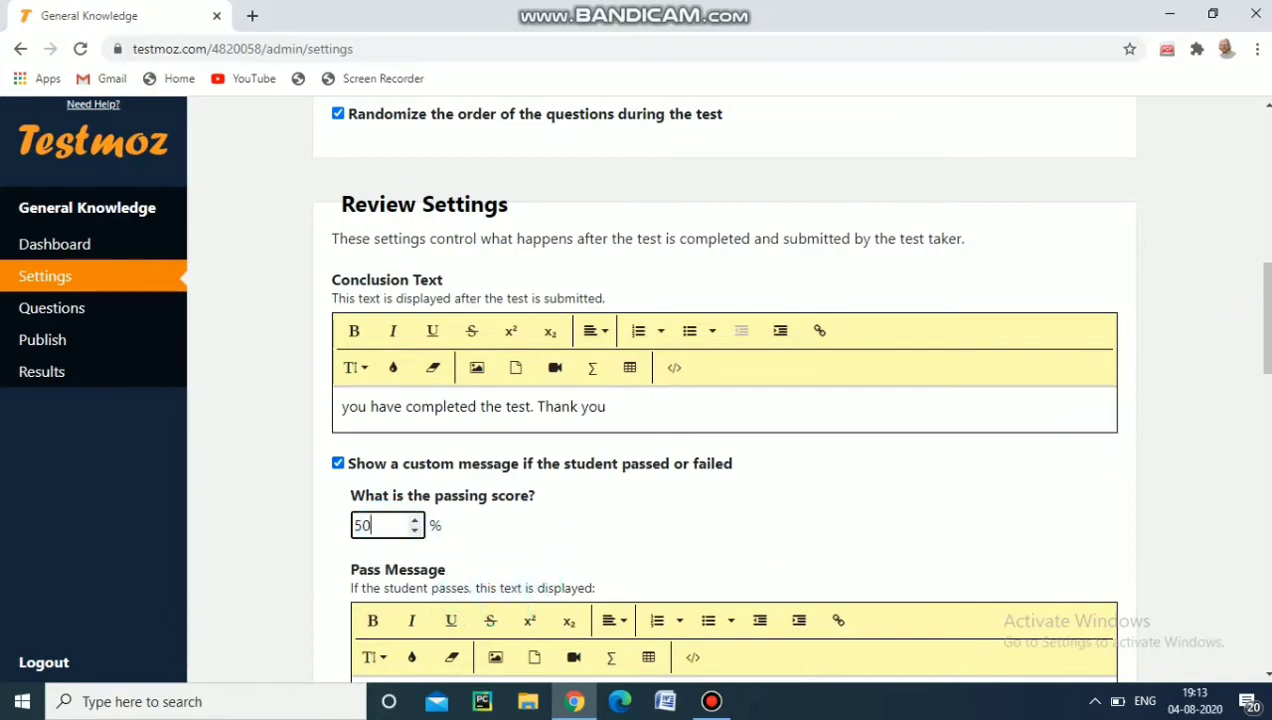
- Enter "Congratulations.Keep it up." as the pass message and "Please read well" as the fail message
{"action": "scroll", "coordinate": [735, 390], "scroll_direction": "down", "scroll_amount": 3}
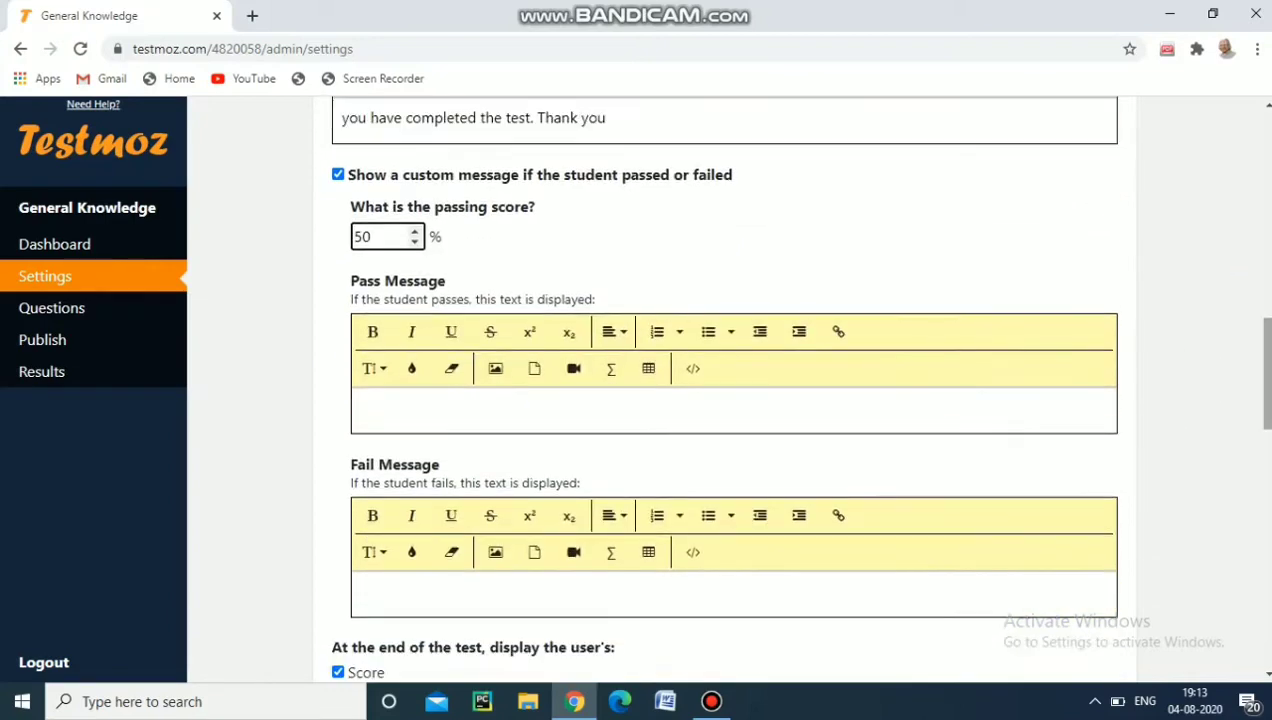
{"action": "left_click", "coordinate": [602, 409]}
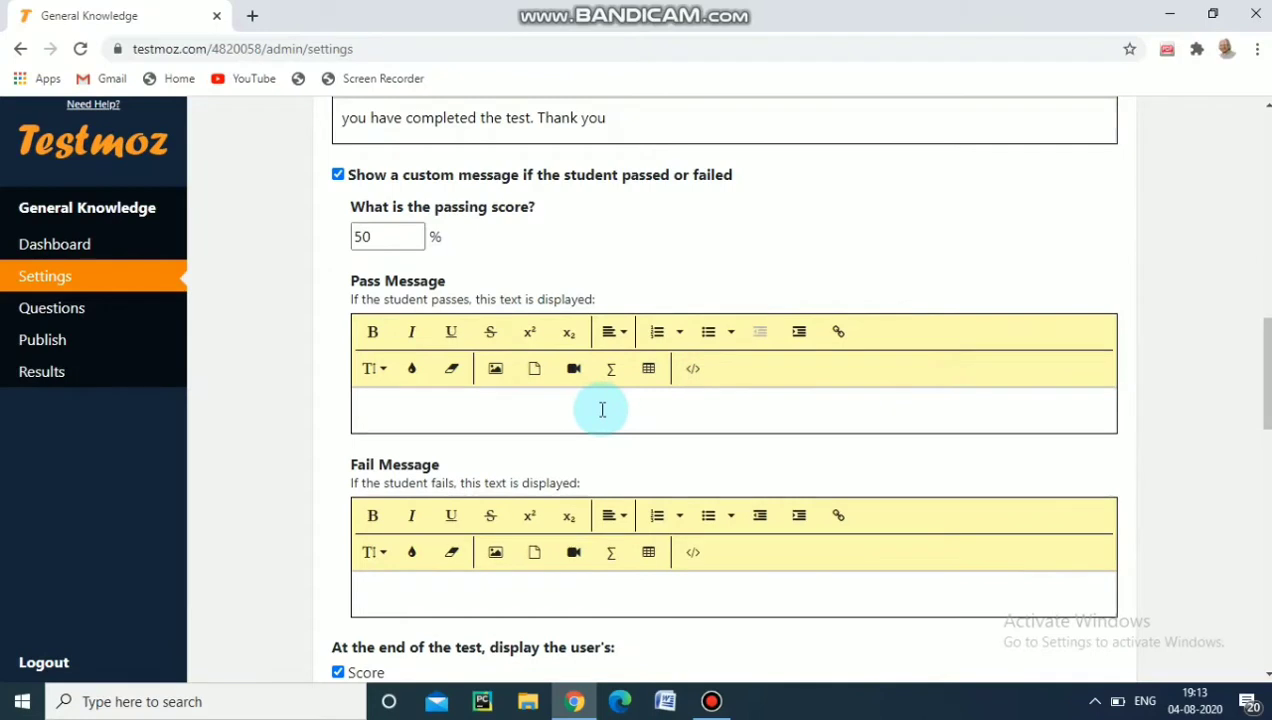
{"action": "type", "text": "Congratulation"}
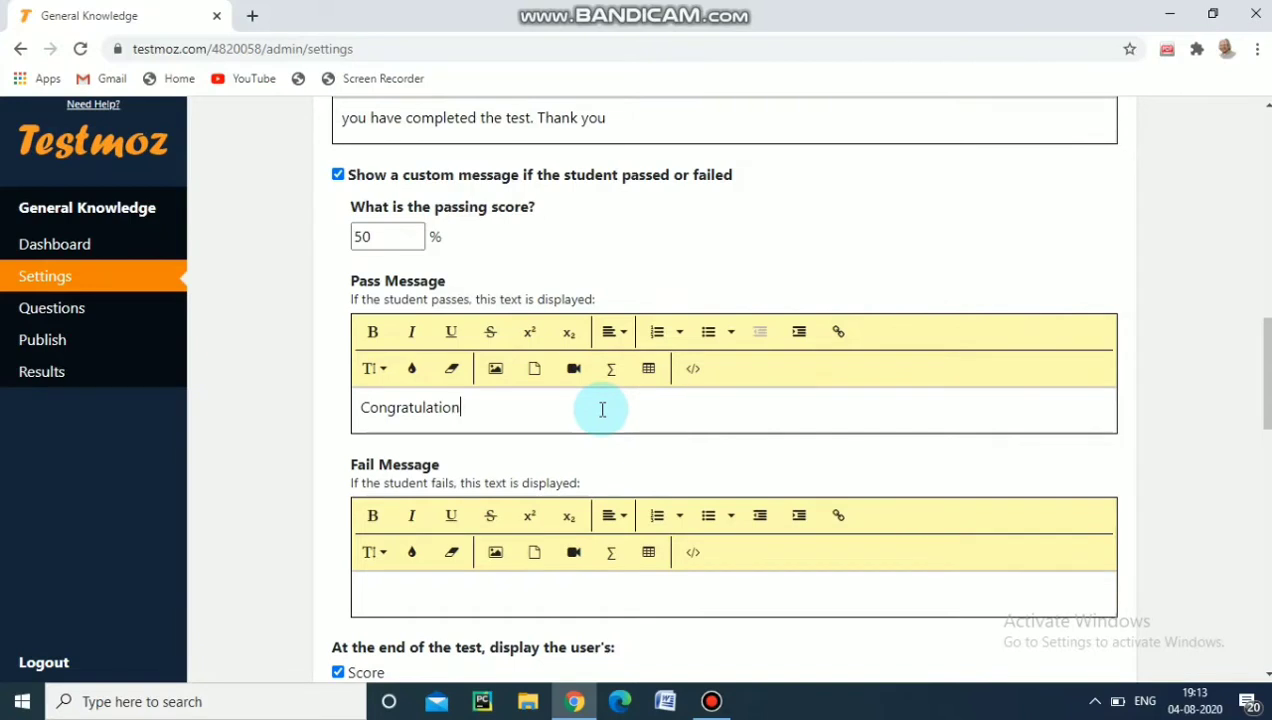
{"action": "type", "text": "s.K"}
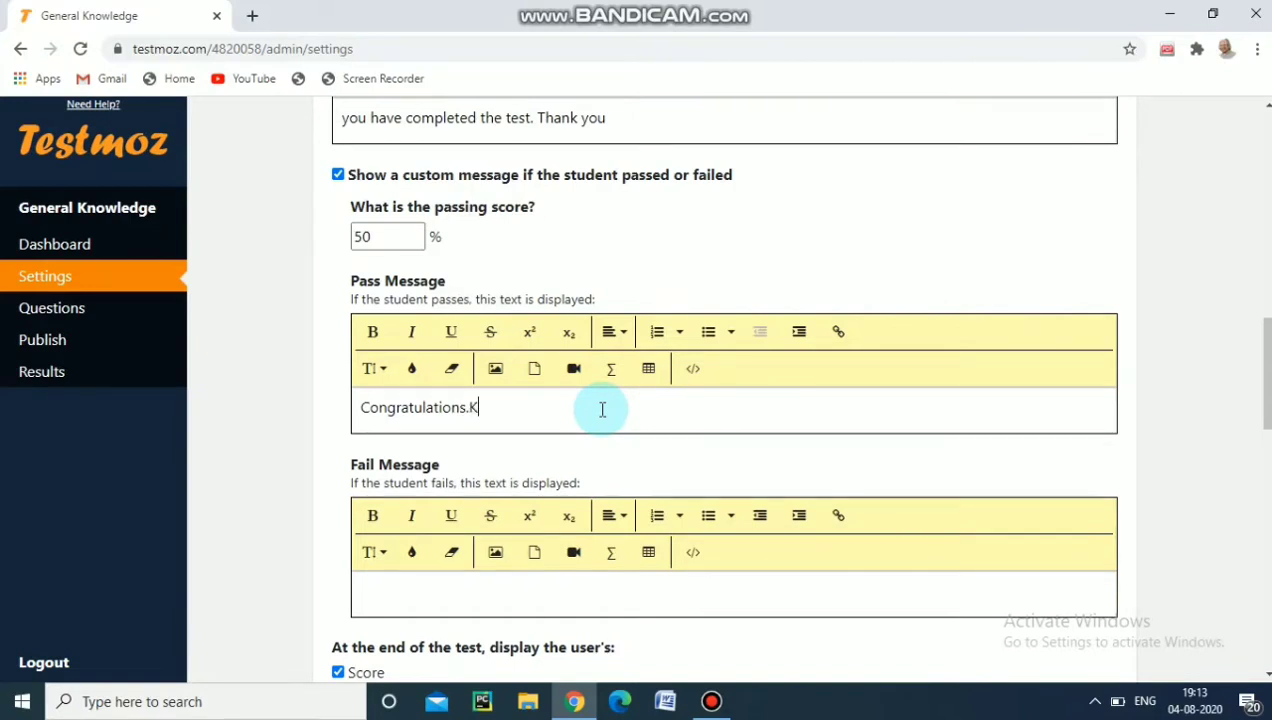
{"action": "type", "text": "eep it up."}
{"action": "left_click", "coordinate": [401, 592]}
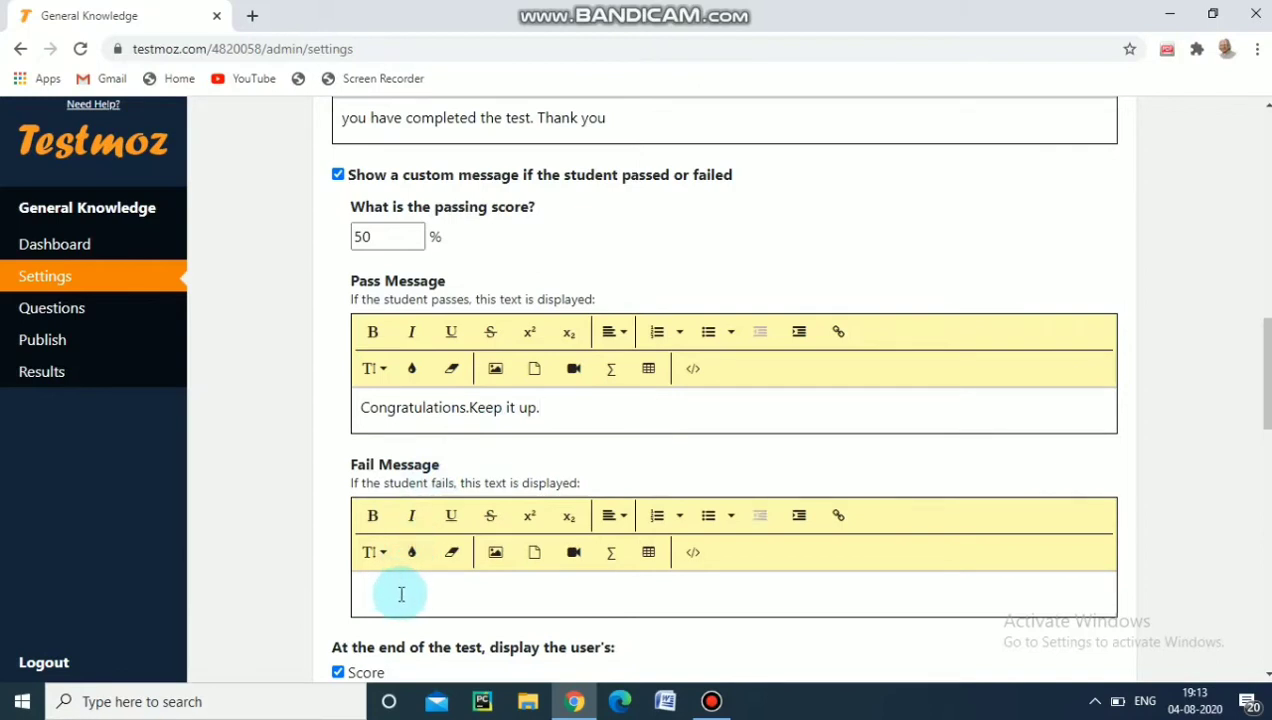
{"action": "type", "text": "Please read well"}
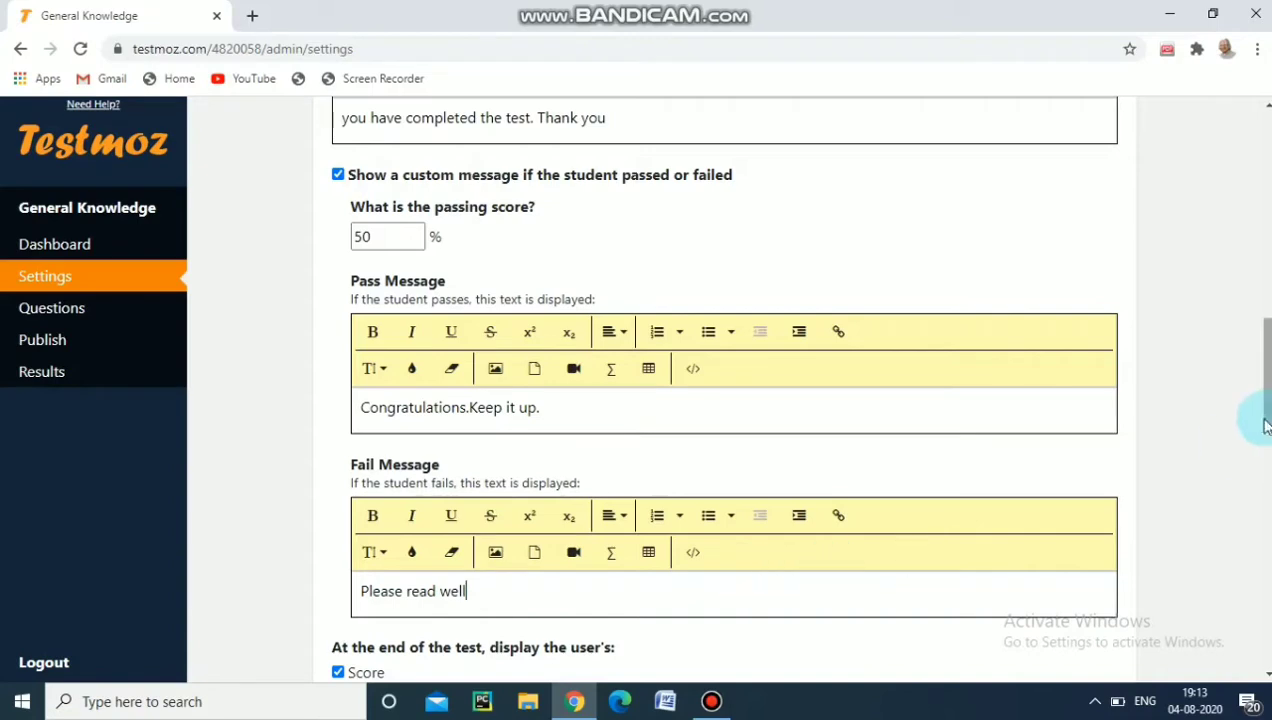
- Turn off displaying the explanation in the test outline shown at the end of the test
{"action": "left_click_drag", "start_coordinate": [1259, 349], "coordinate": [1265, 403]}
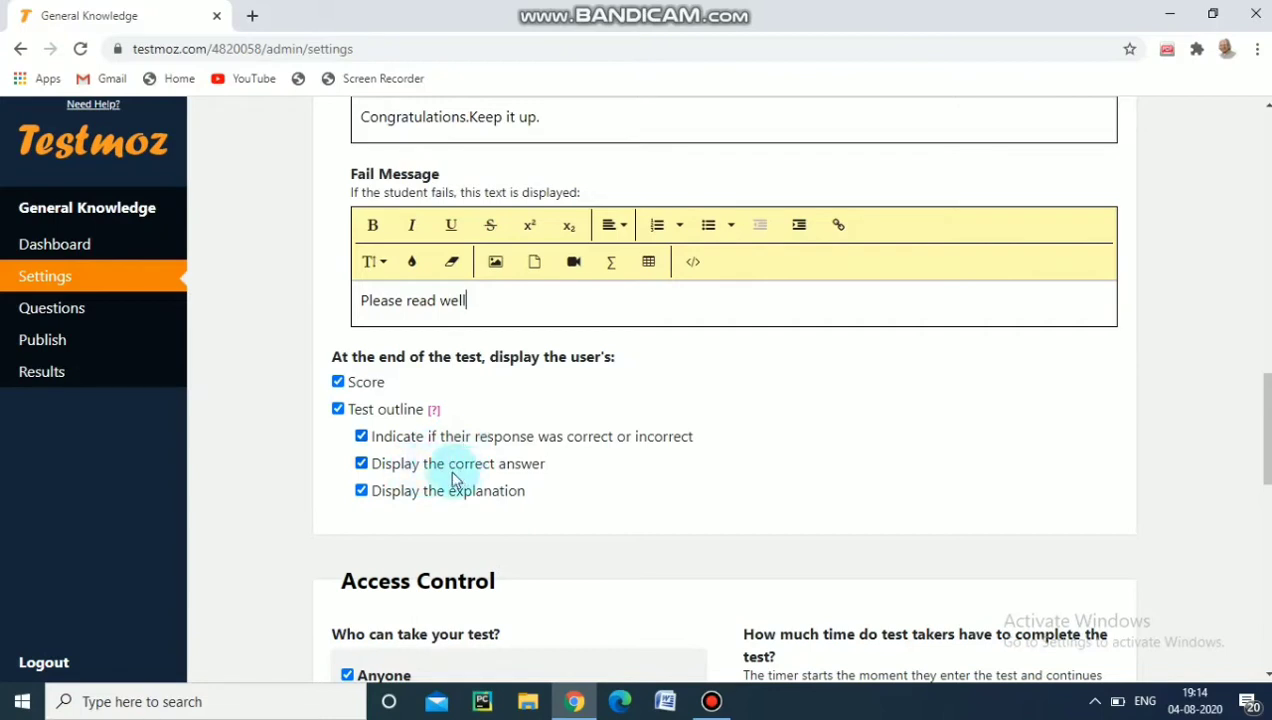
{"action": "left_click", "coordinate": [362, 500]}
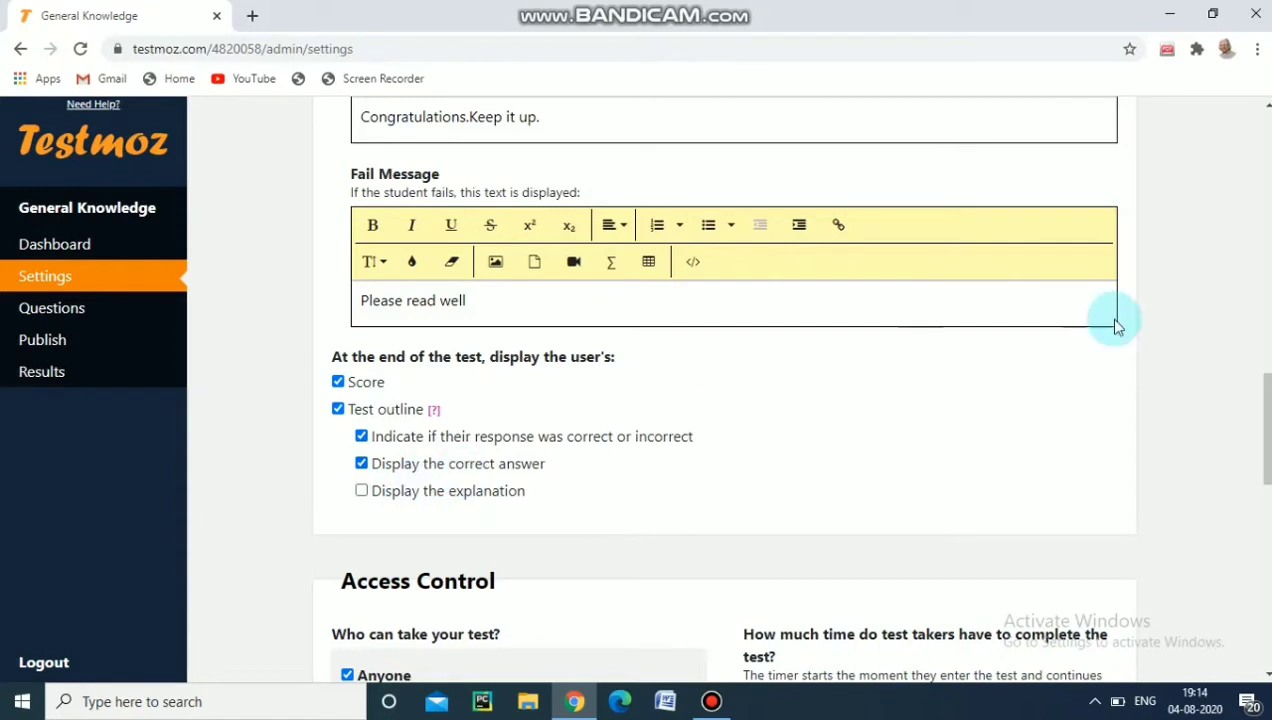
- Limit the test duration to 10 minutes and allow each person to take the test 1 time
{"action": "left_click_drag", "start_coordinate": [1267, 396], "coordinate": [1267, 459]}
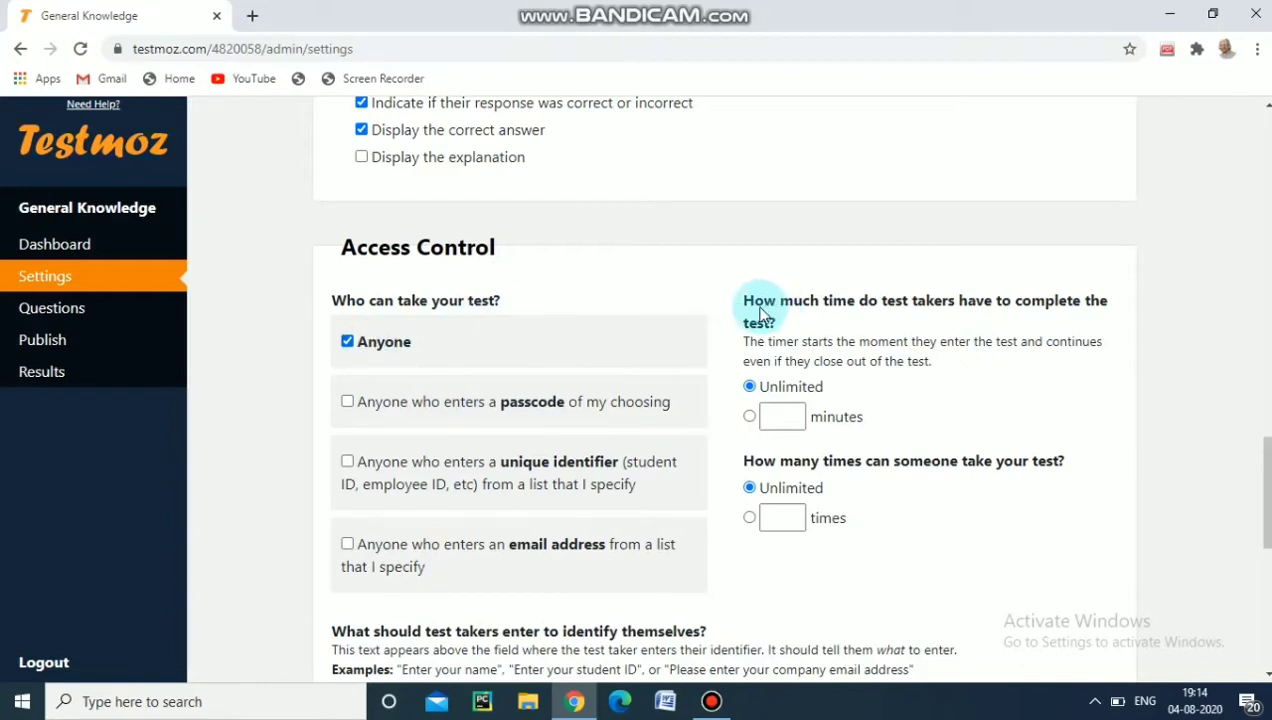
{"action": "left_click", "coordinate": [779, 418]}
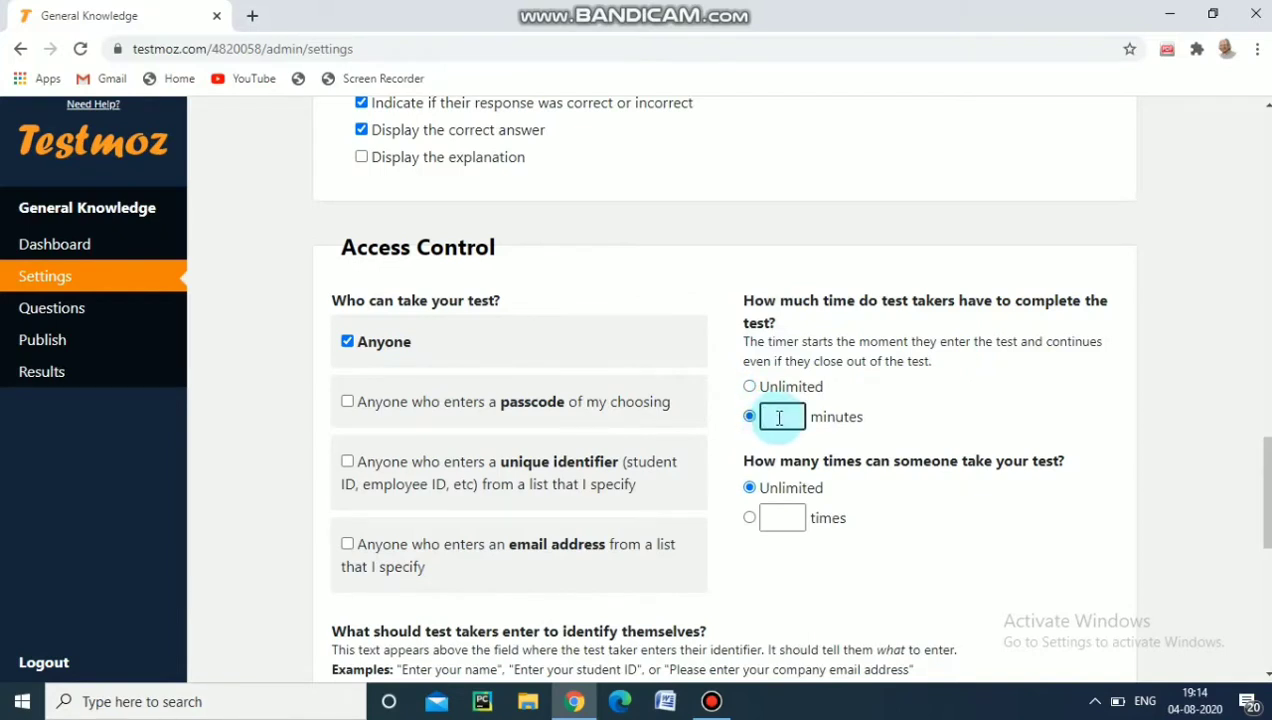
{"action": "type", "text": "10"}
{"action": "left_click_drag", "start_coordinate": [1268, 474], "coordinate": [1268, 524]}
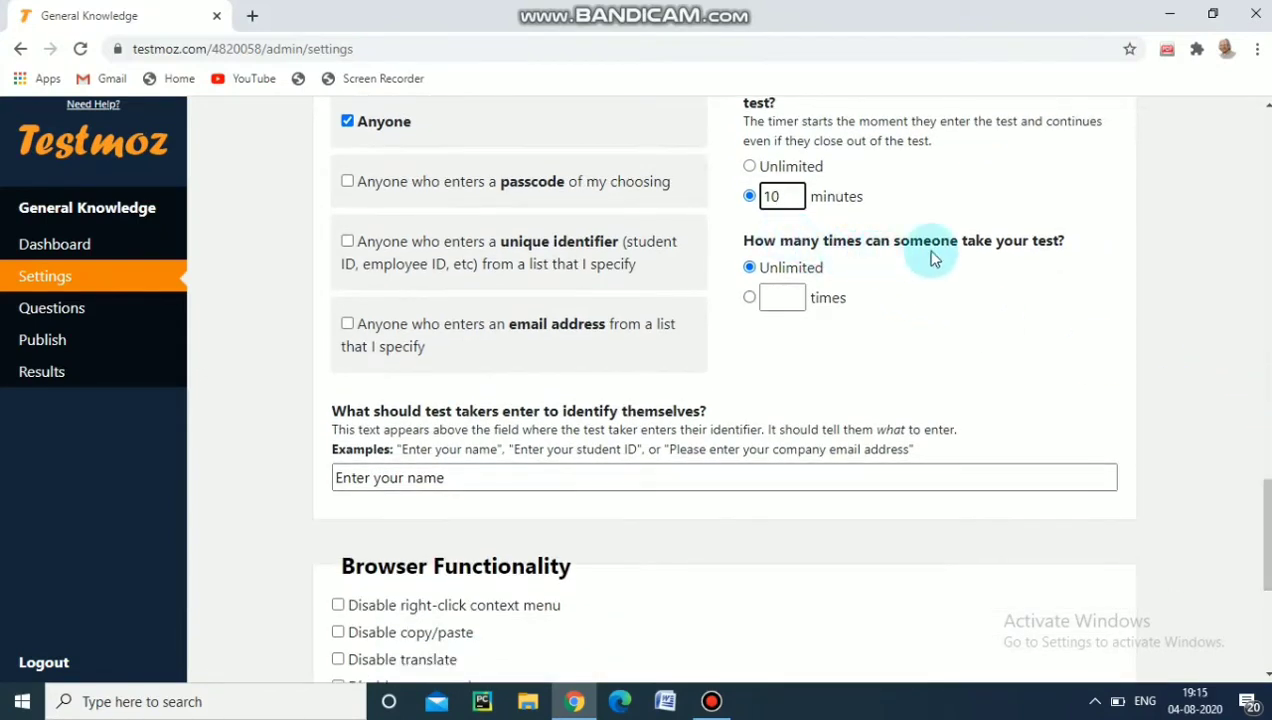
{"action": "left_click", "coordinate": [748, 296]}
{"action": "left_click", "coordinate": [780, 298]}
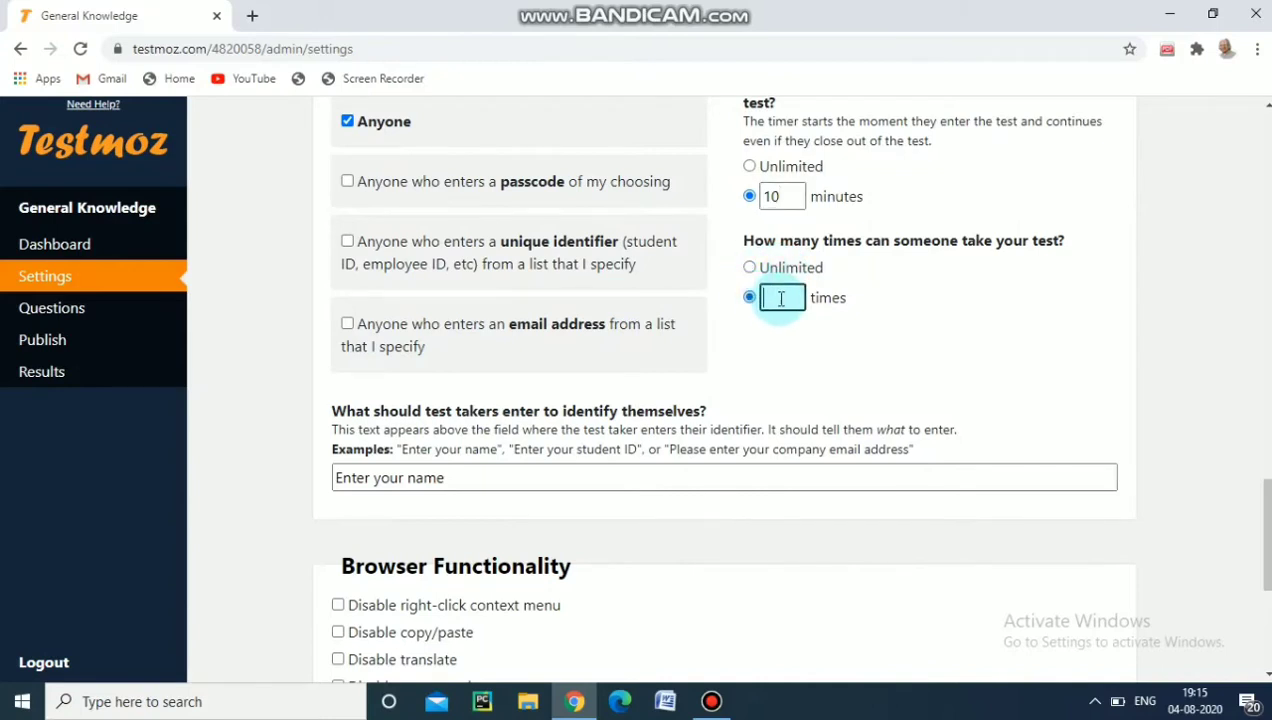
{"action": "type", "text": "1"}
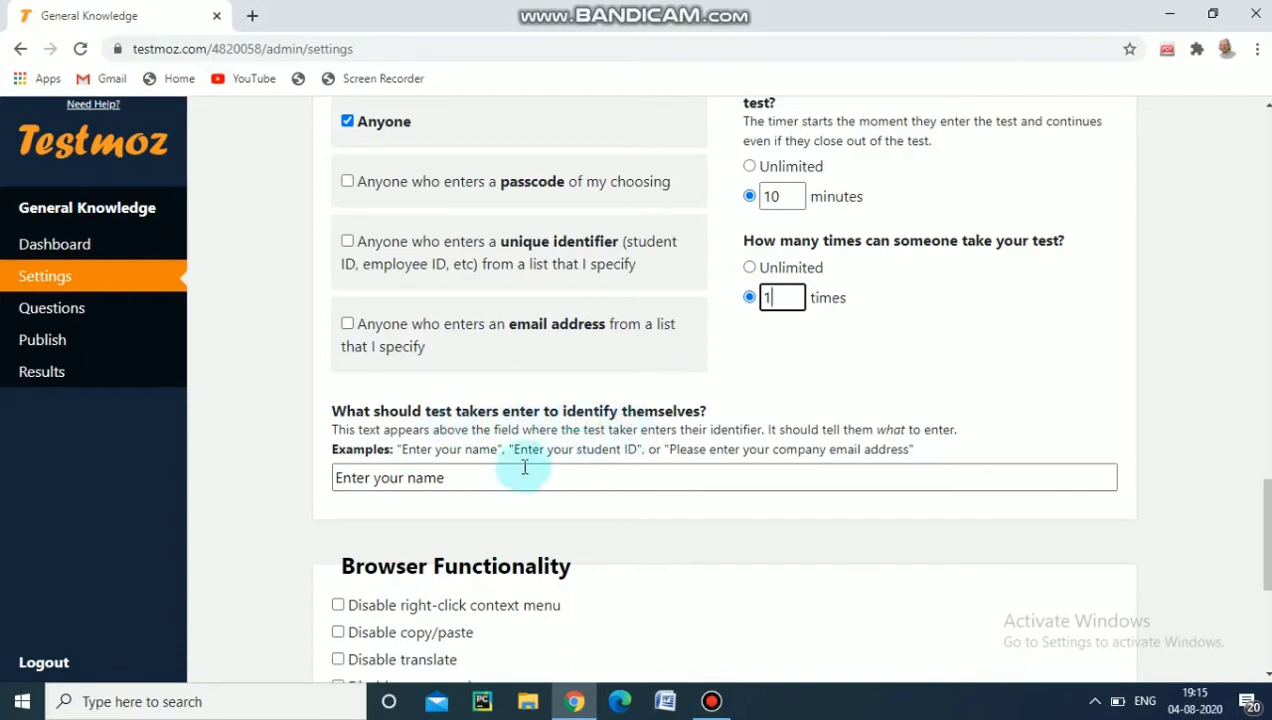
- Keep "Enter your name" as the identification prompt for test takers and save the test settings
{"action": "left_click", "coordinate": [474, 477]}
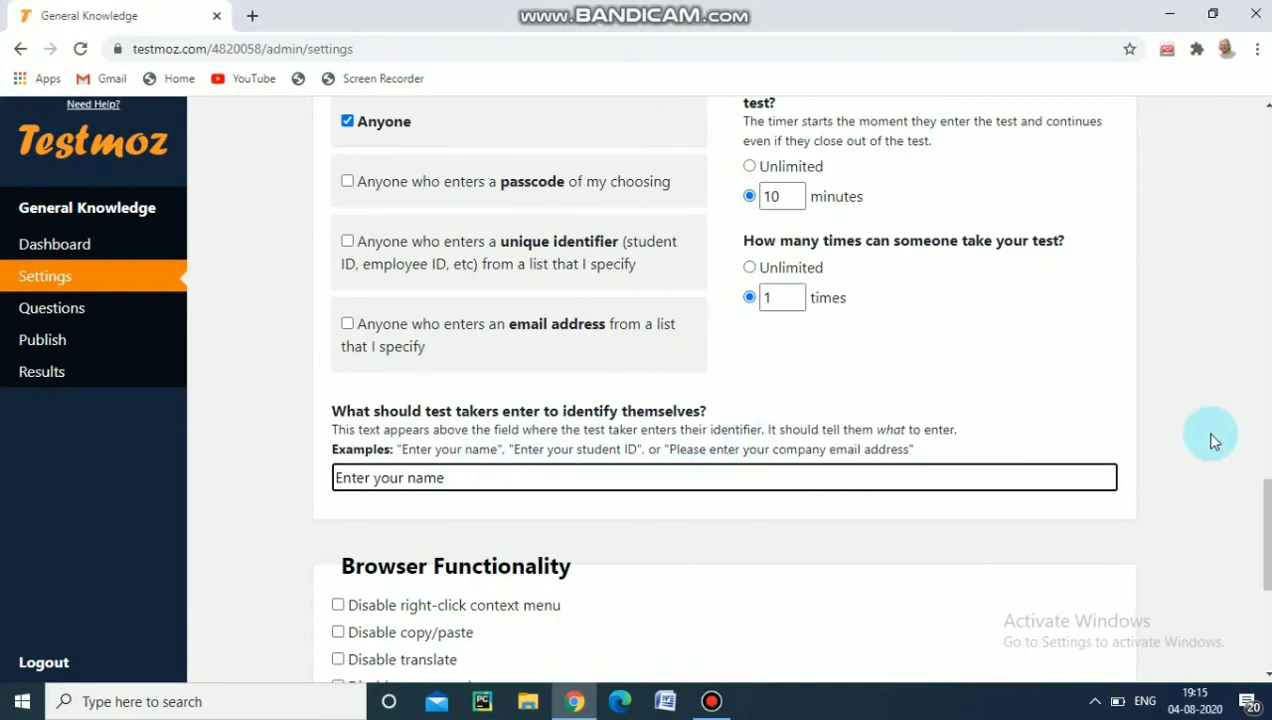
{"action": "left_click_drag", "start_coordinate": [1266, 522], "coordinate": [1266, 560]}
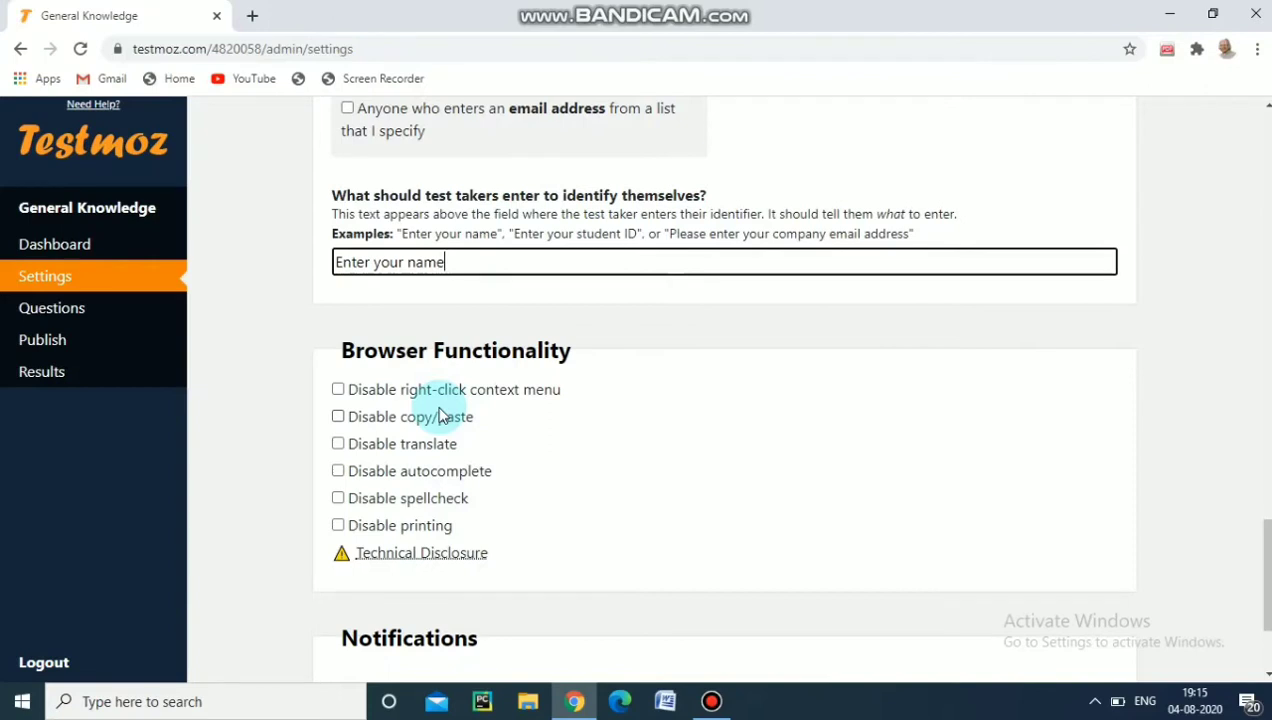
{"action": "left_click_drag", "start_coordinate": [1265, 553], "coordinate": [1265, 588]}
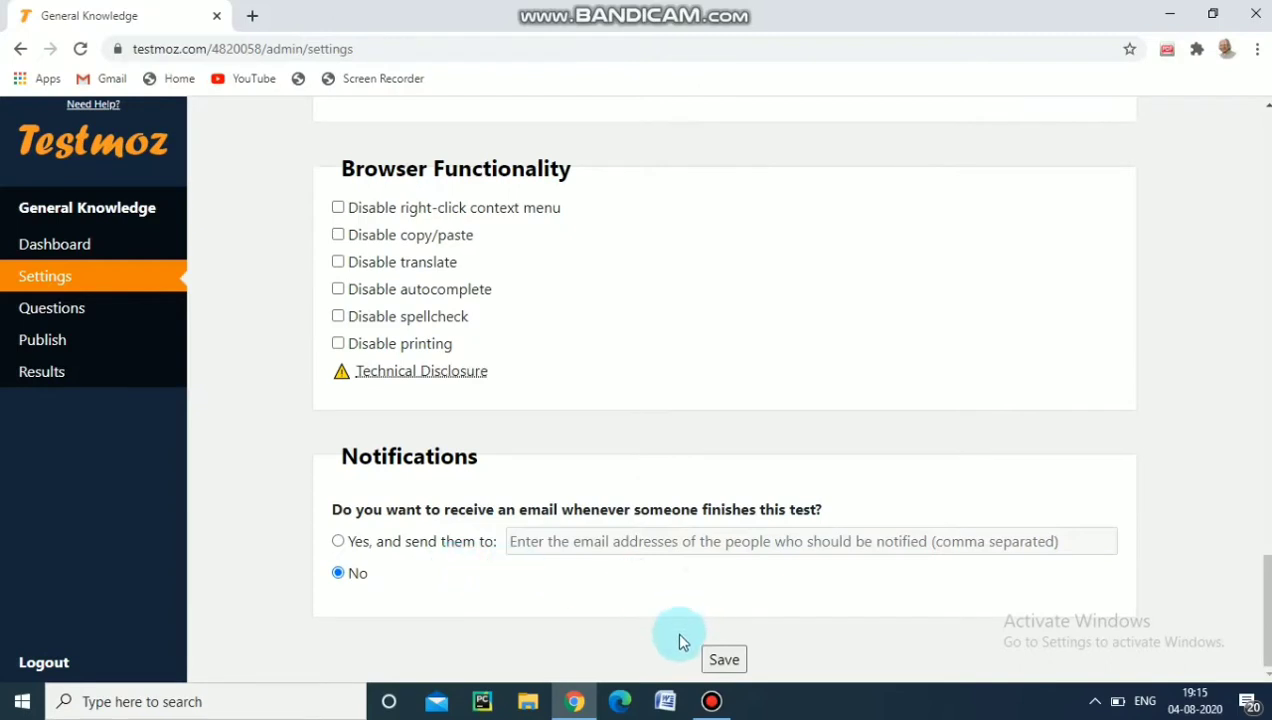
{"action": "left_click", "coordinate": [724, 662]}
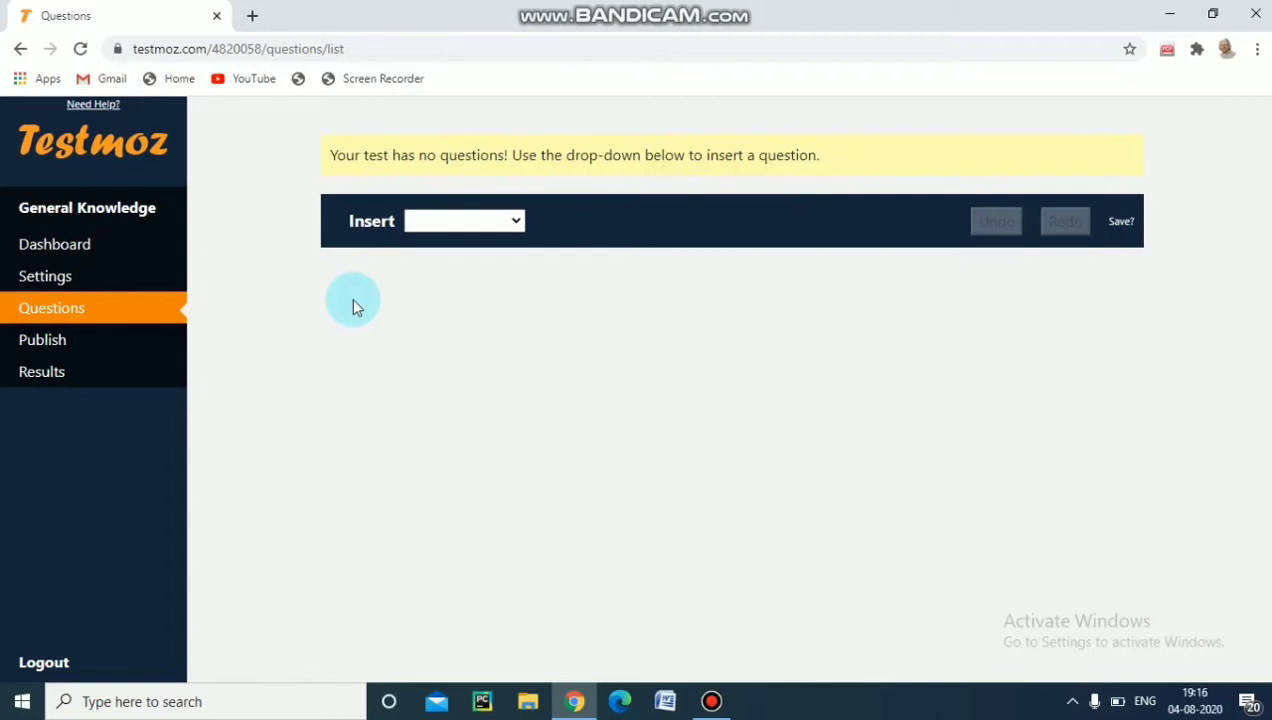
- Insert a graded multiple choice (choose one) question reading Which is called "Sunshine vitamin
{"action": "left_click", "coordinate": [515, 222]}
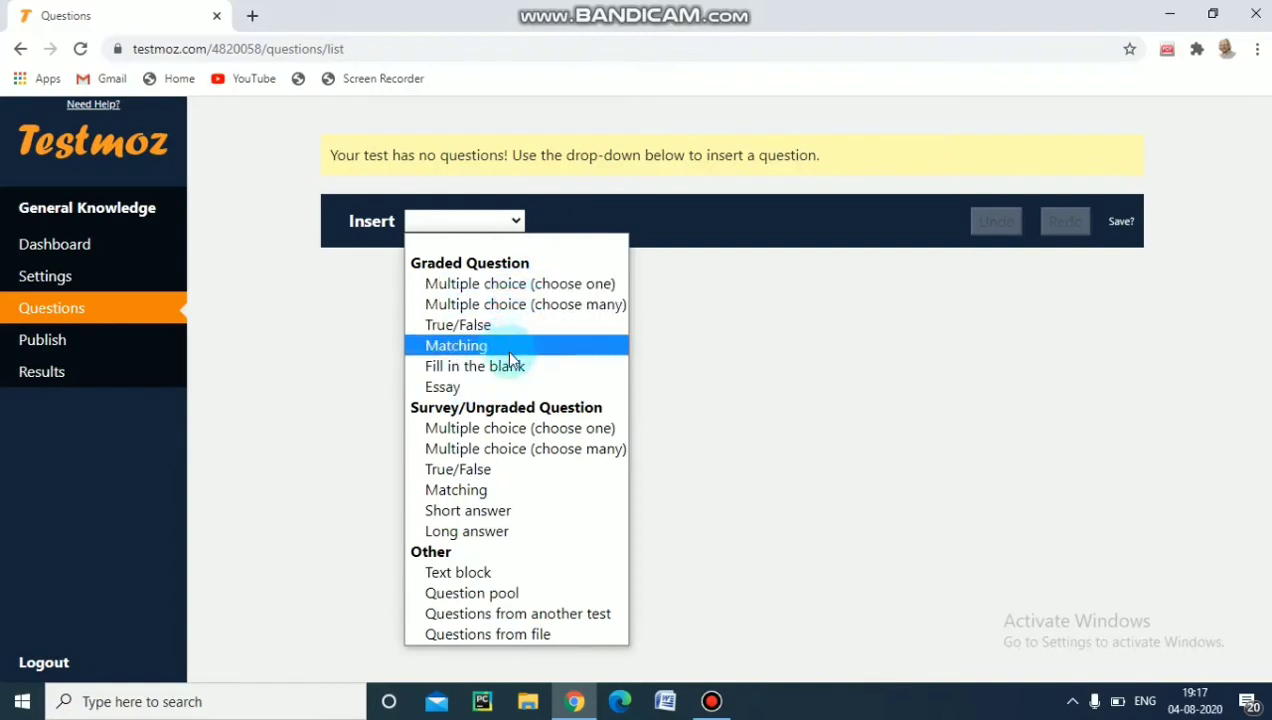
{"action": "left_click", "coordinate": [523, 286]}
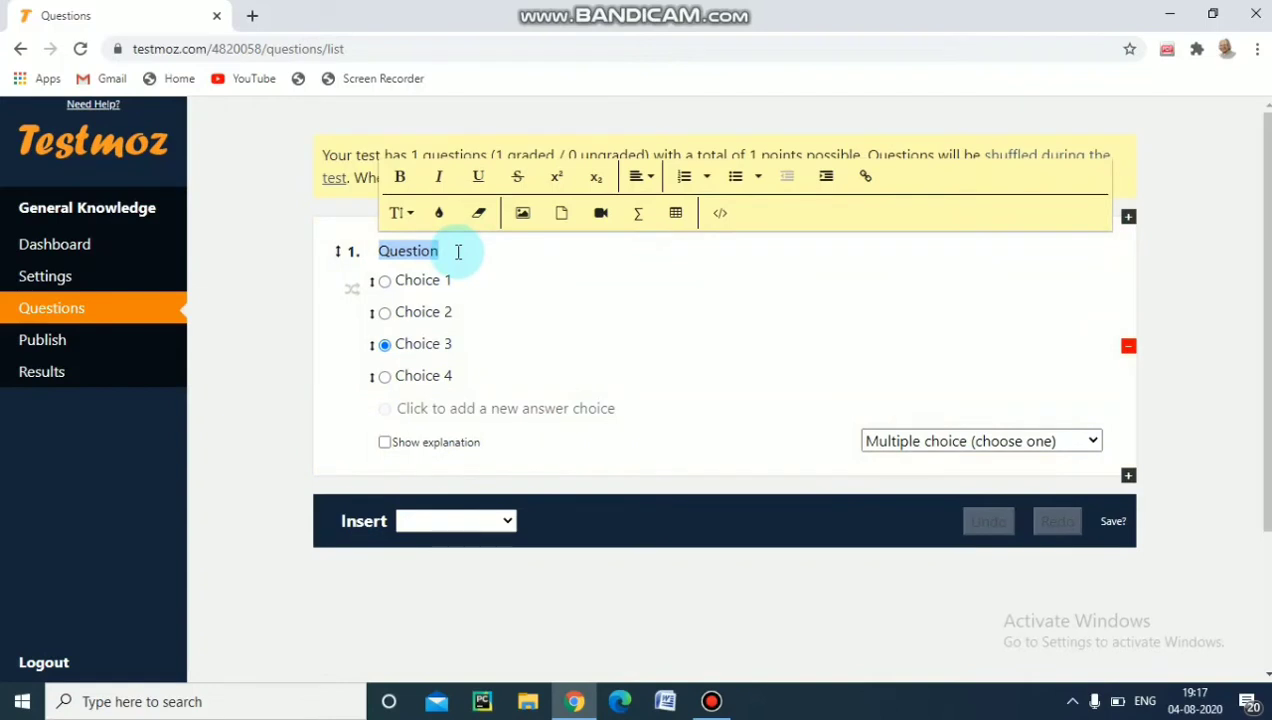
{"action": "type", "text": "W"}
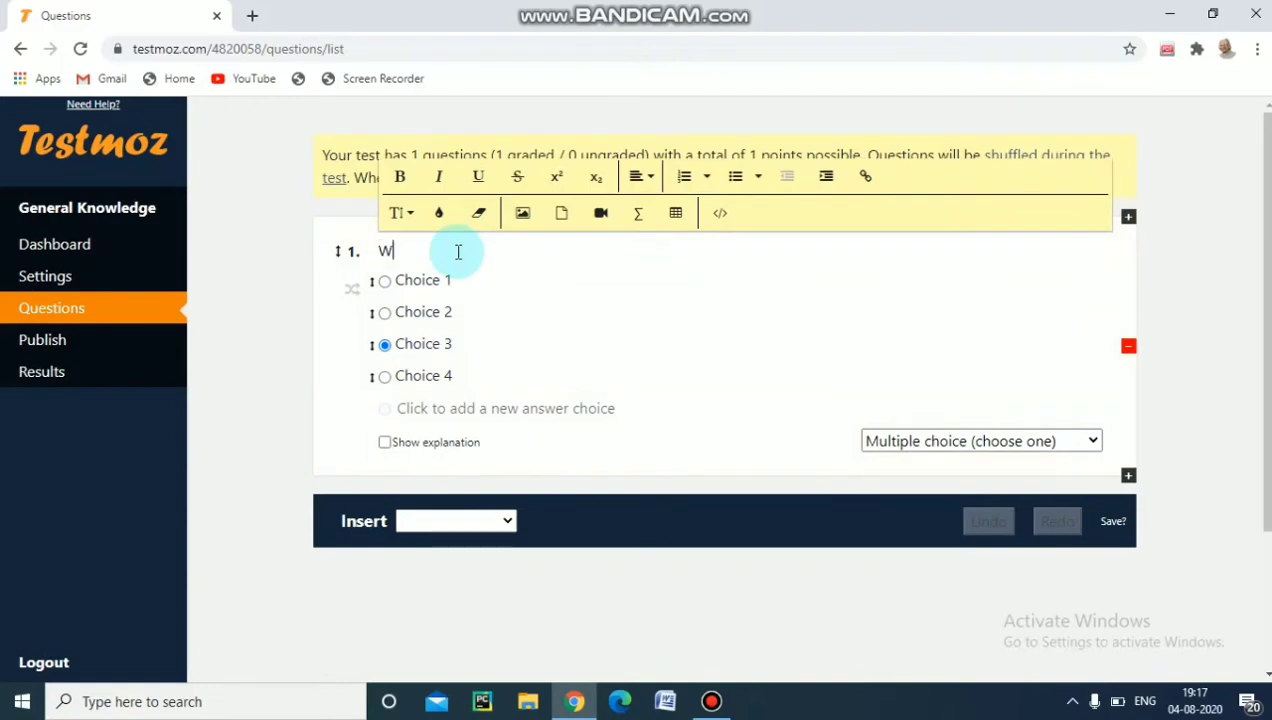
{"action": "type", "text": "hich is called \"Sun"}
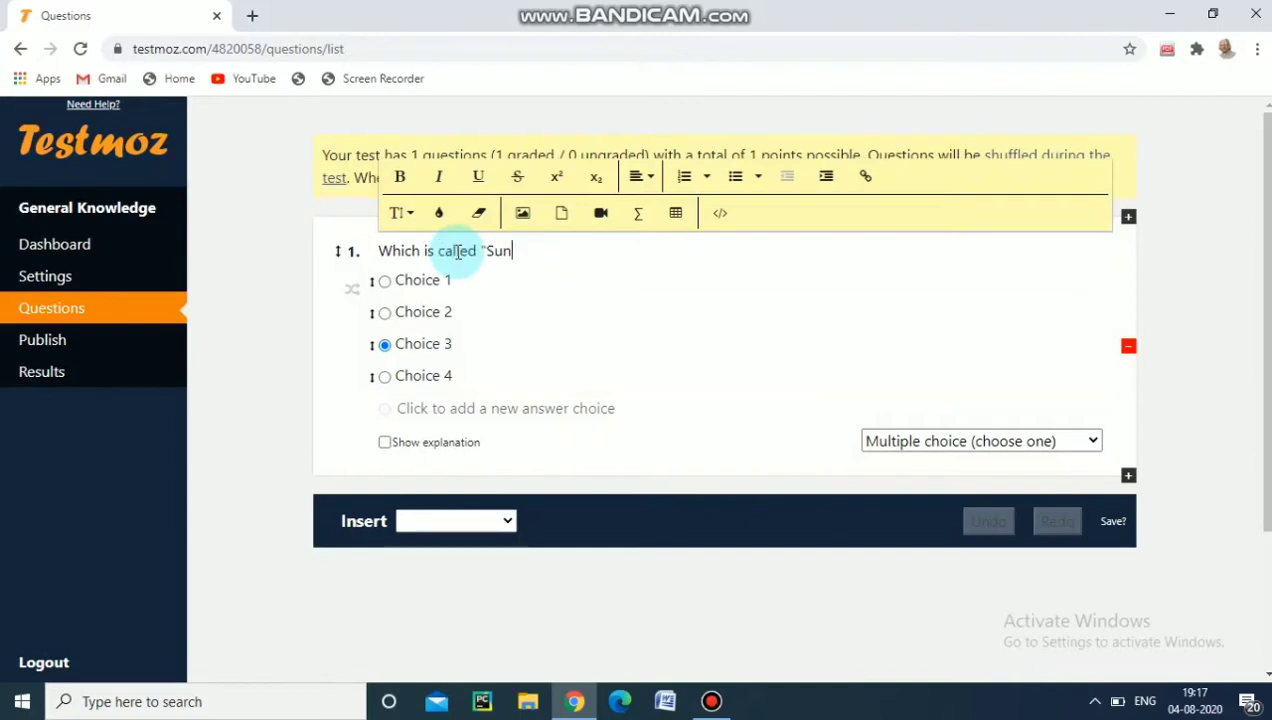
{"action": "type", "text": "shine vitamin"}
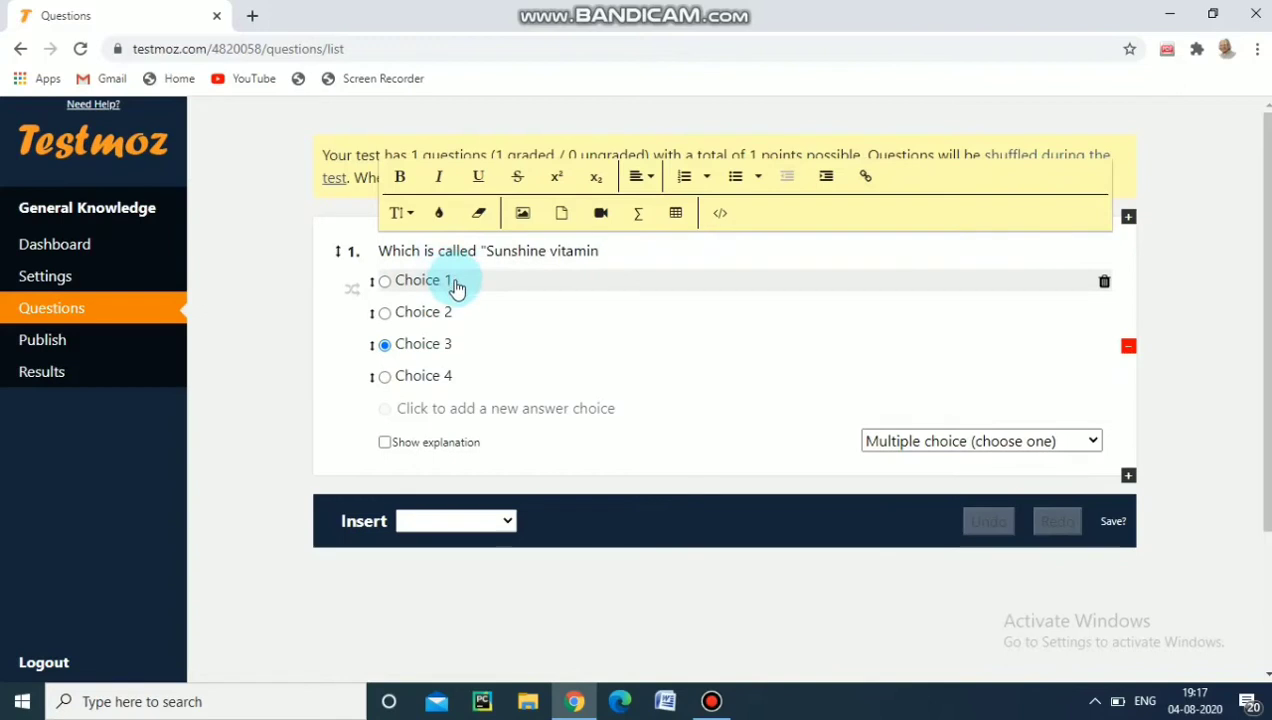
- Fill in the four answer choices of question 1 as A, B, C and D, and mark D as the correct answer
{"action": "left_click", "coordinate": [442, 282]}
{"action": "type", "text": "A"}
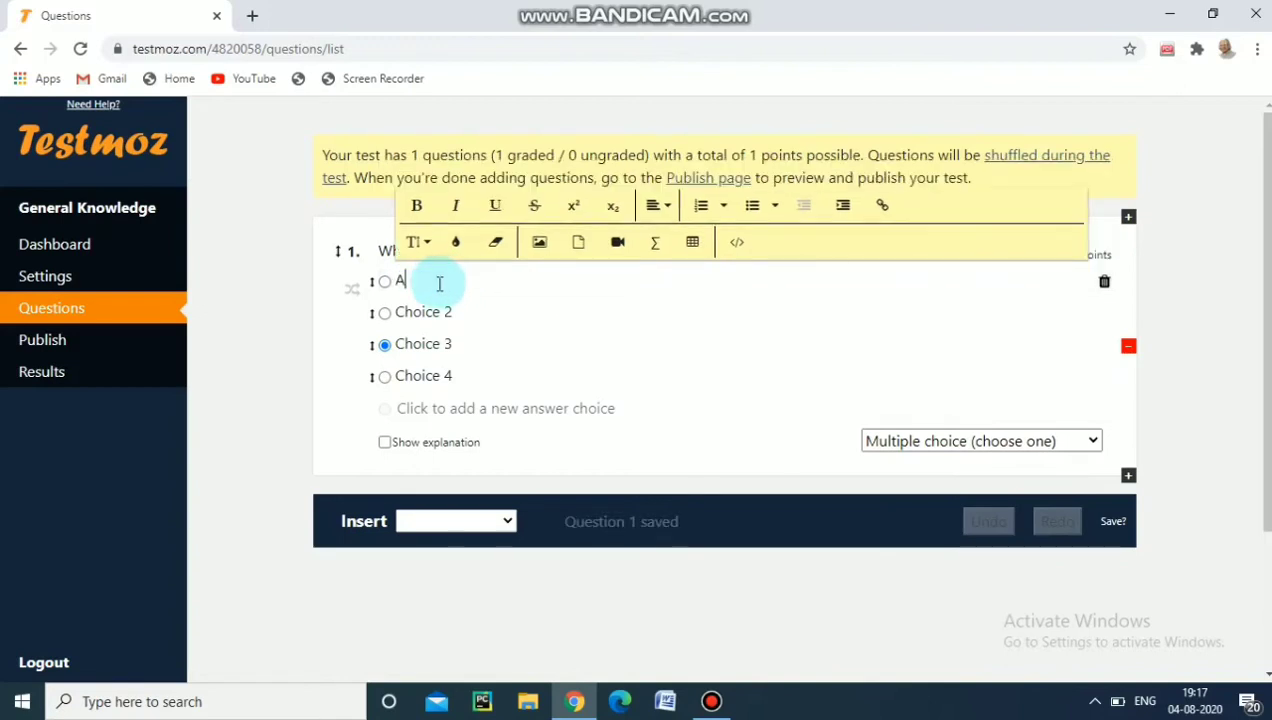
{"action": "left_click", "coordinate": [428, 318]}
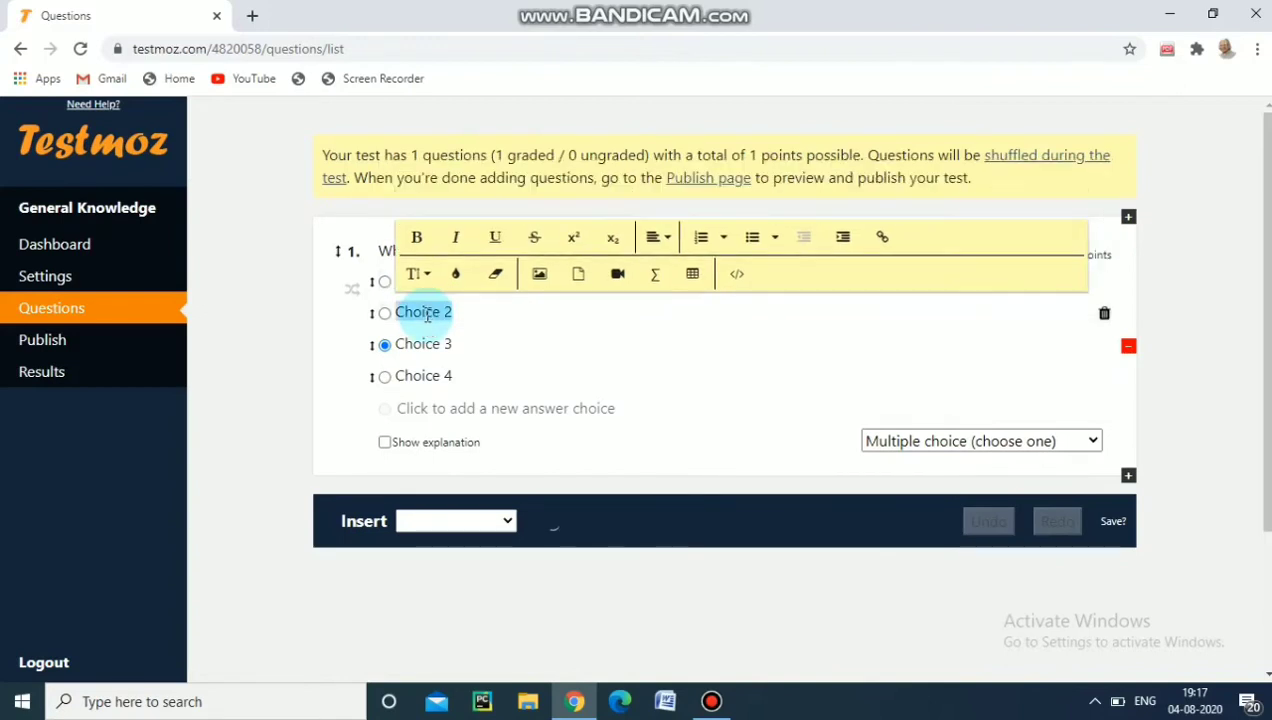
{"action": "type", "text": "B"}
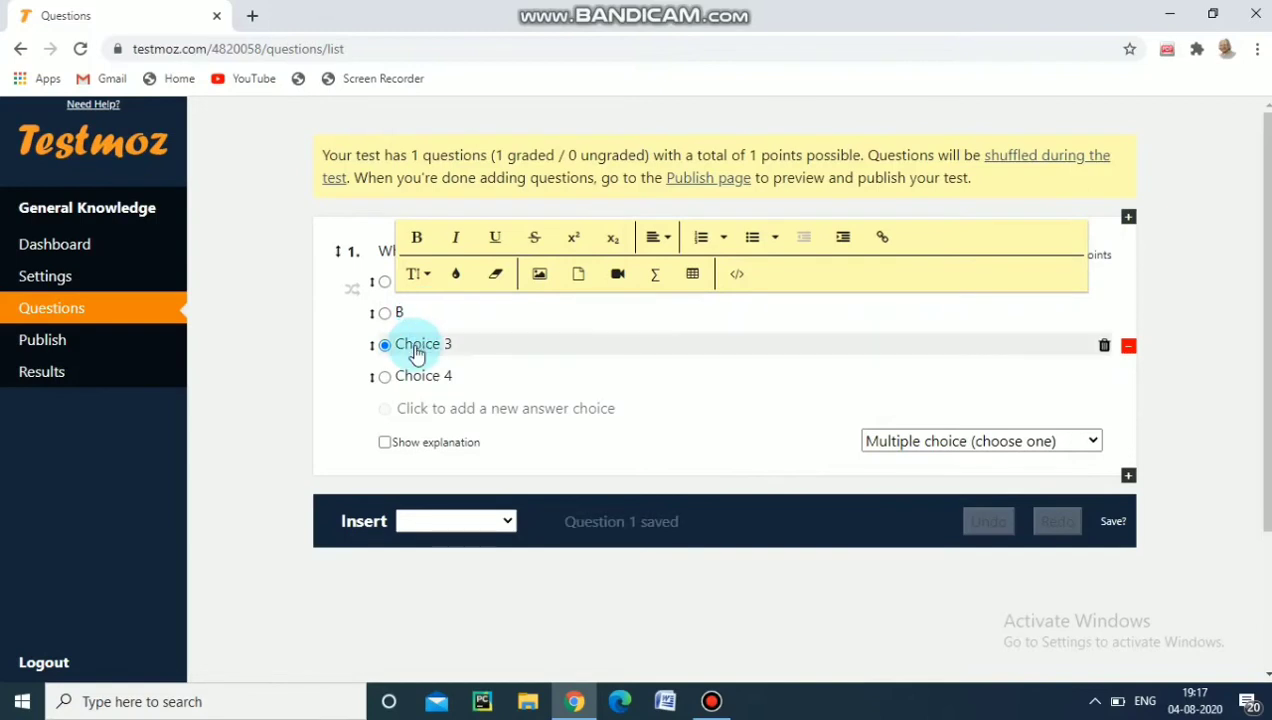
{"action": "left_click", "coordinate": [416, 350]}
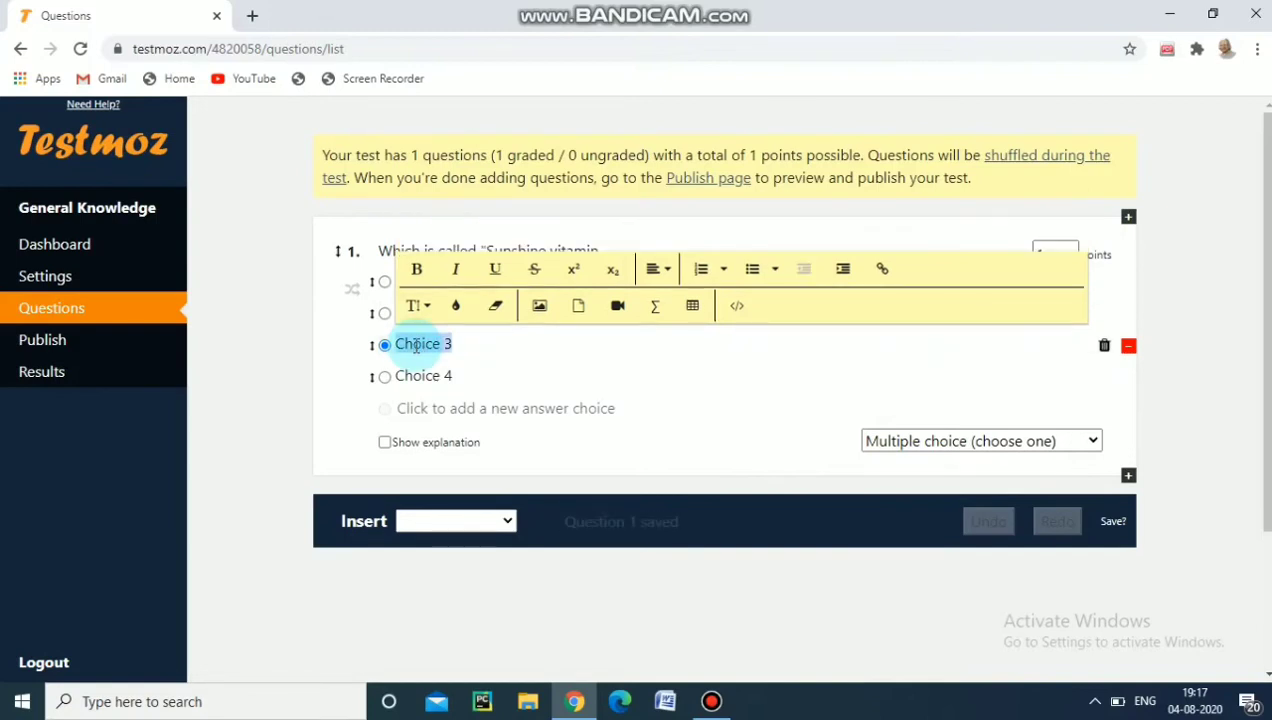
{"action": "type", "text": "C"}
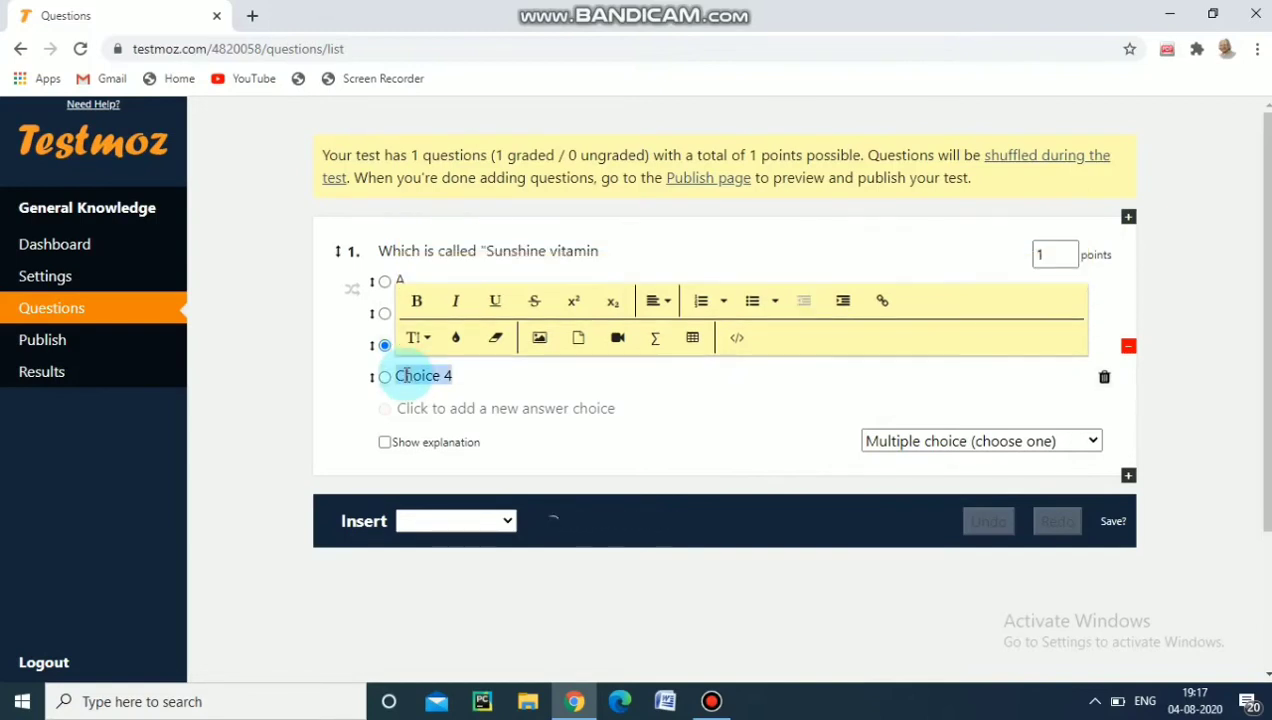
{"action": "left_click", "coordinate": [408, 376]}
{"action": "type", "text": "D"}
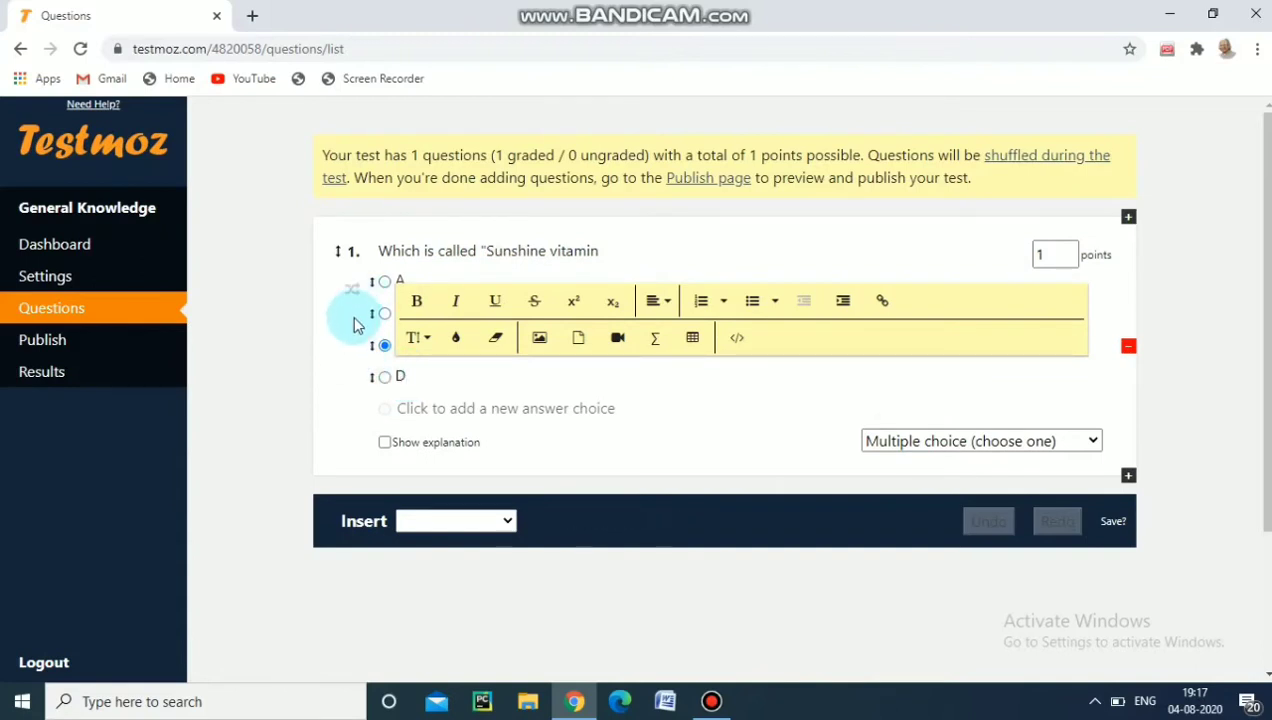
{"action": "left_click", "coordinate": [385, 377]}
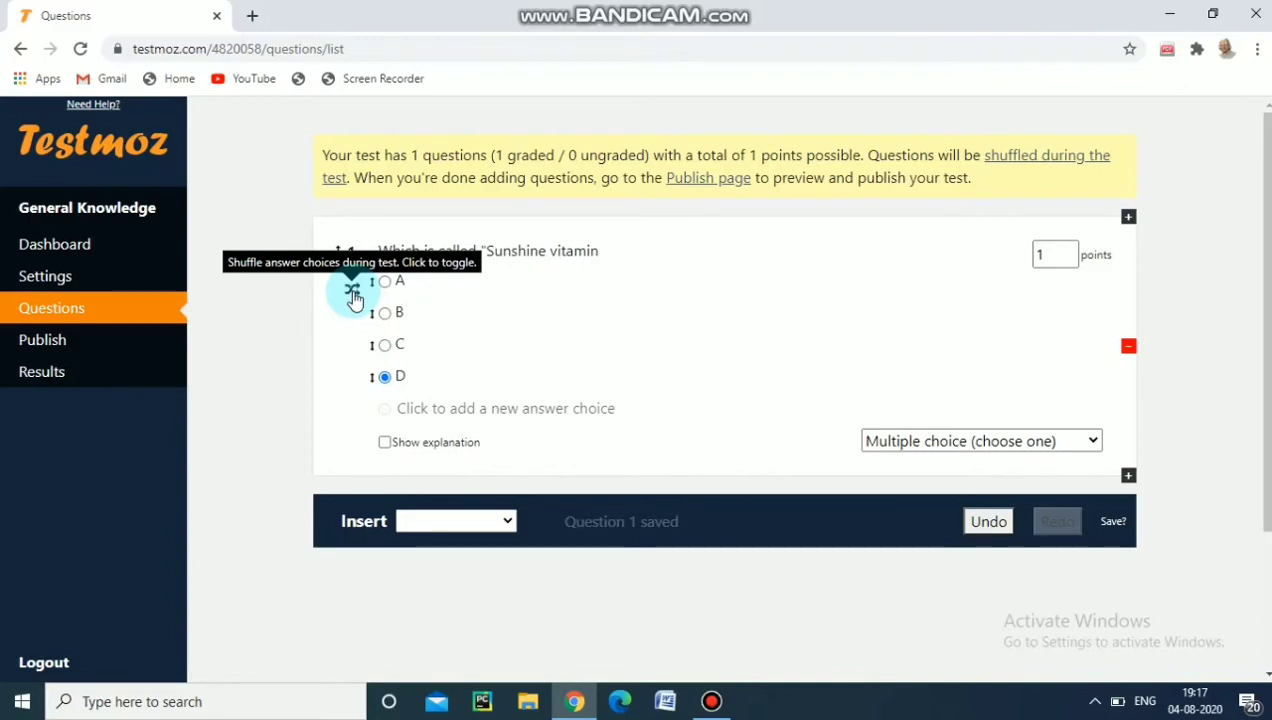
{"action": "left_click", "coordinate": [1057, 256]}
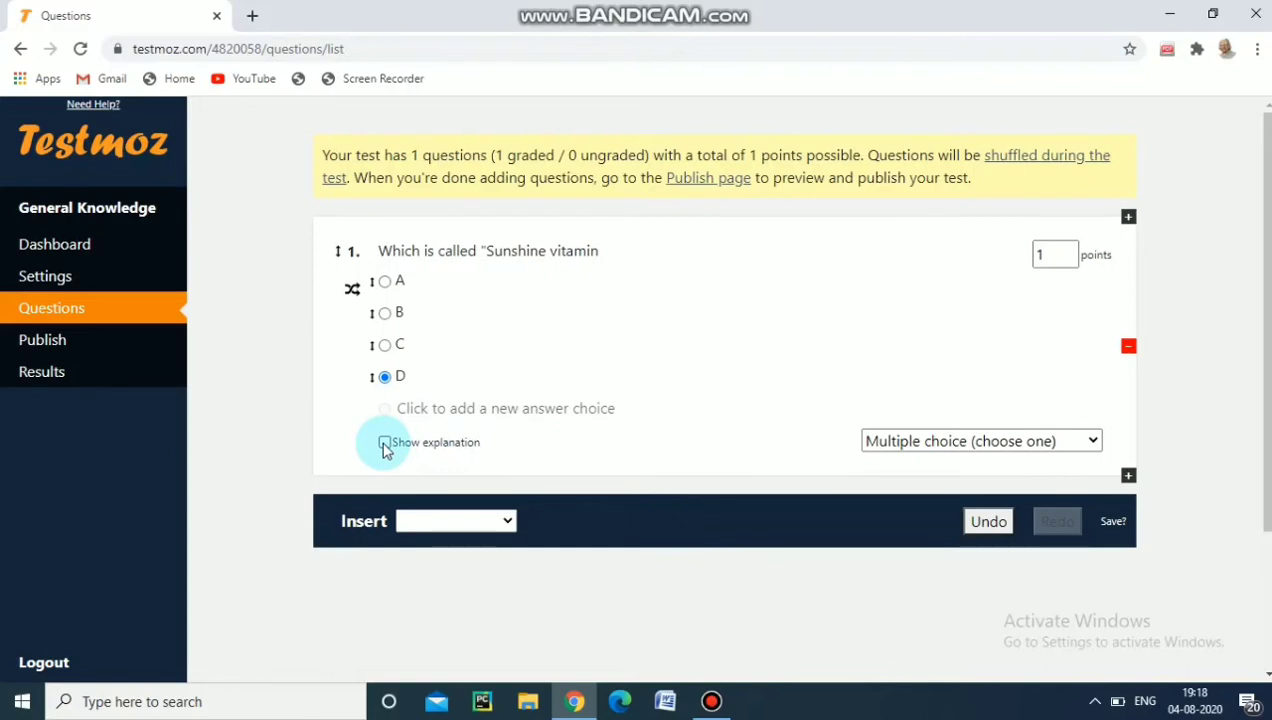
- Delete question 1 and undo the deletion
{"action": "left_click", "coordinate": [1128, 348]}
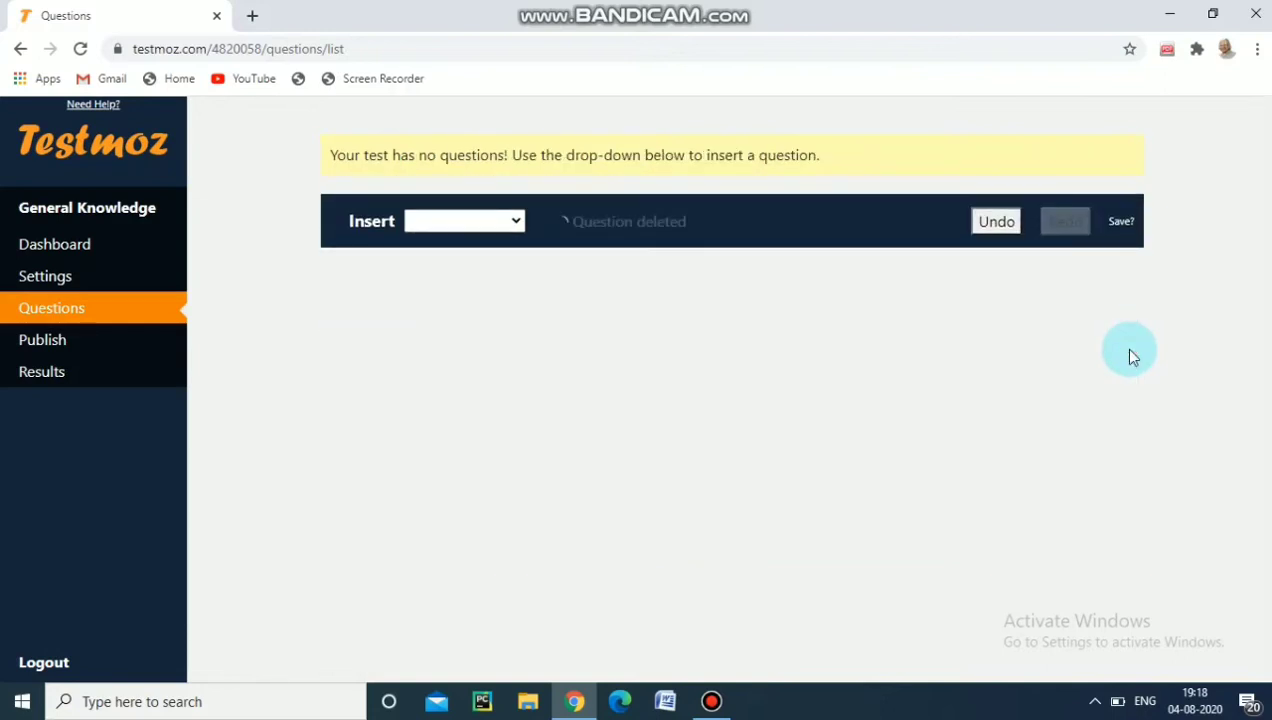
{"action": "left_click", "coordinate": [994, 221]}
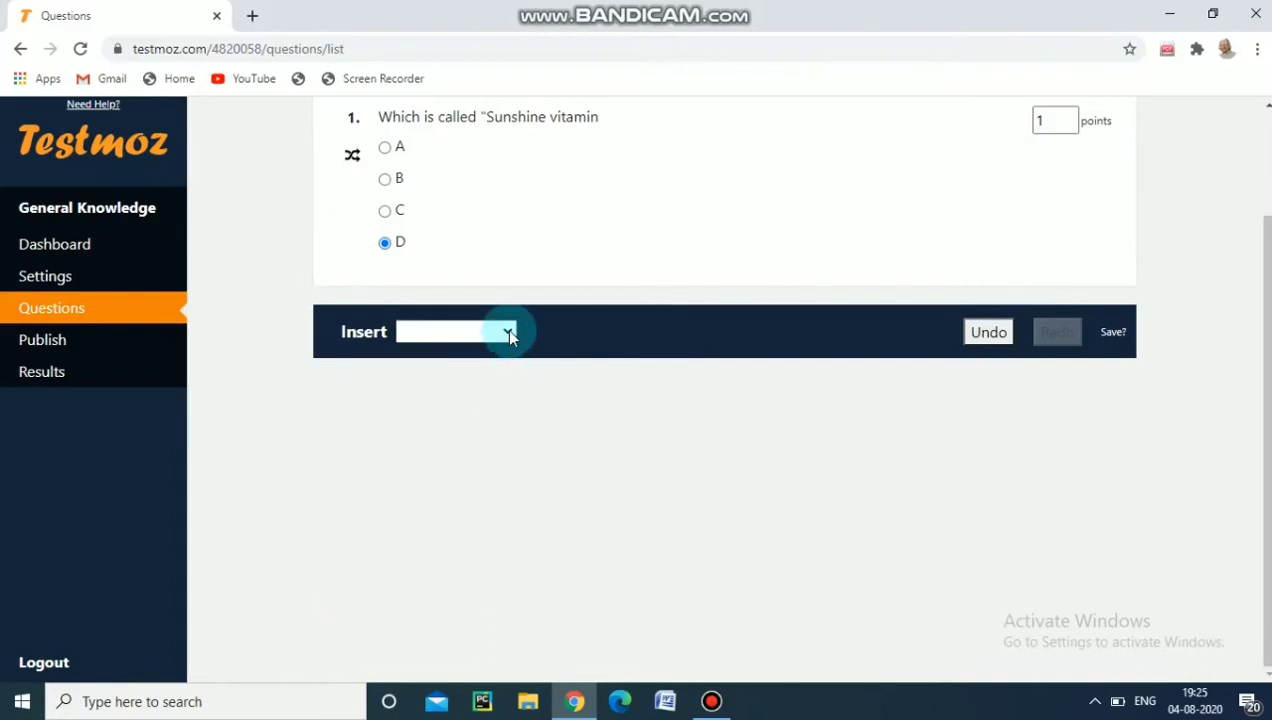
- Insert a graded multiple choice (choose many) question reading "Which of the following are mammal"
{"action": "left_click", "coordinate": [506, 331]}
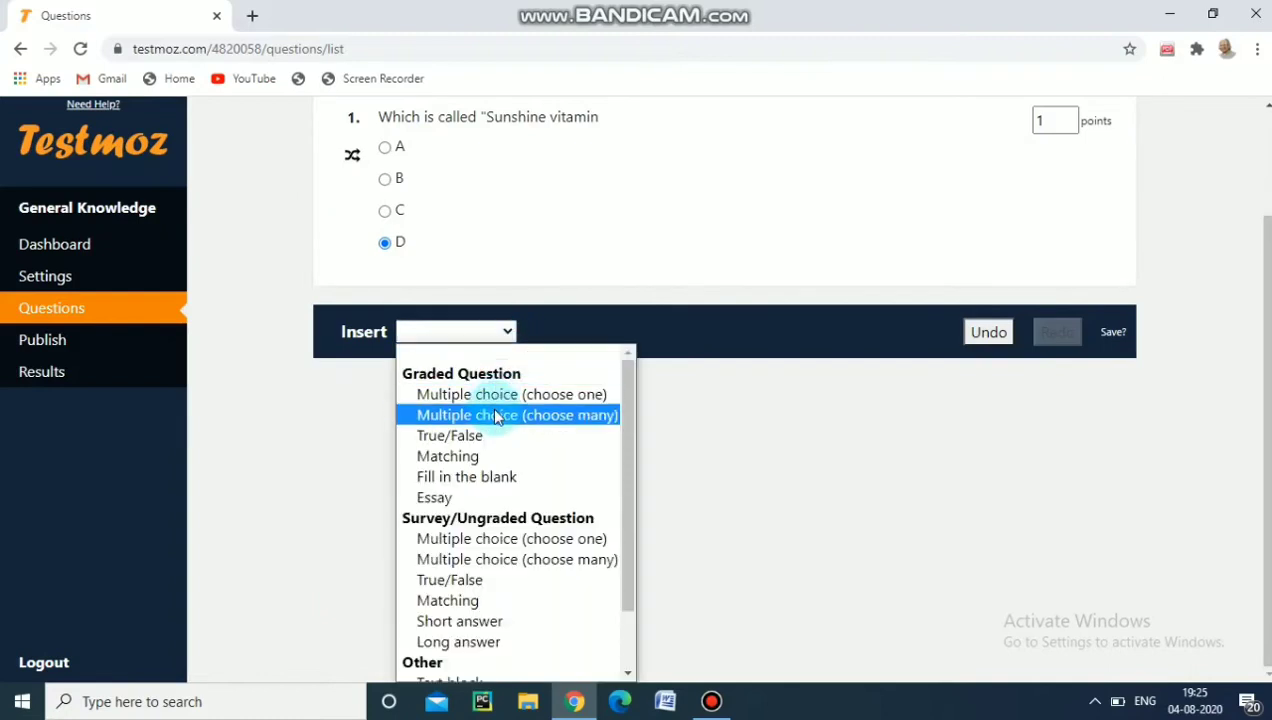
{"action": "left_click", "coordinate": [496, 415]}
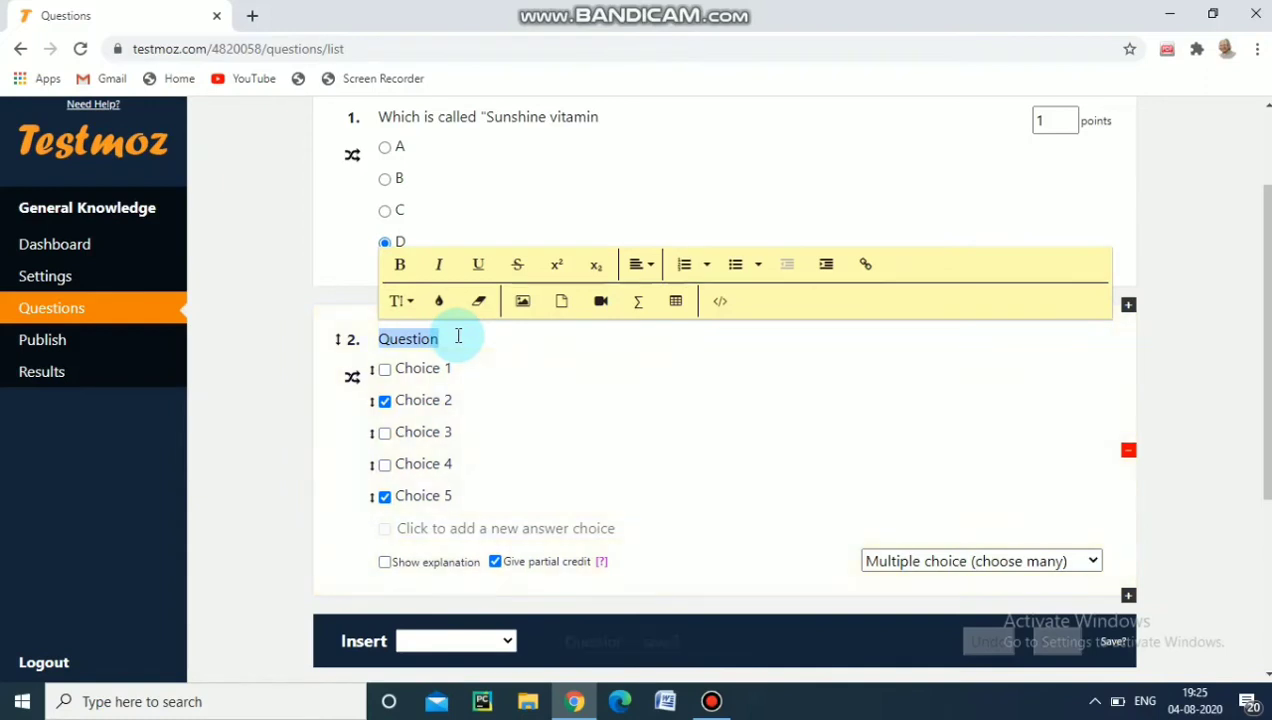
{"action": "type", "text": "Which of t"}
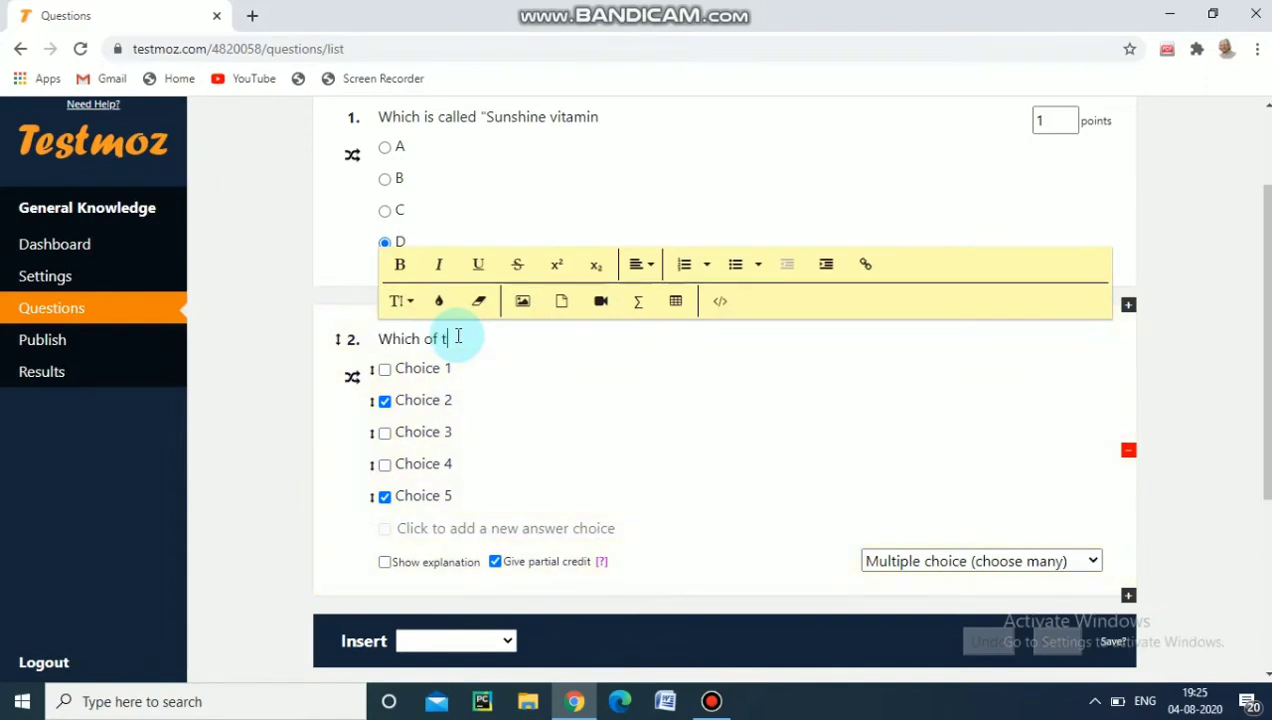
{"action": "type", "text": "he following are "}
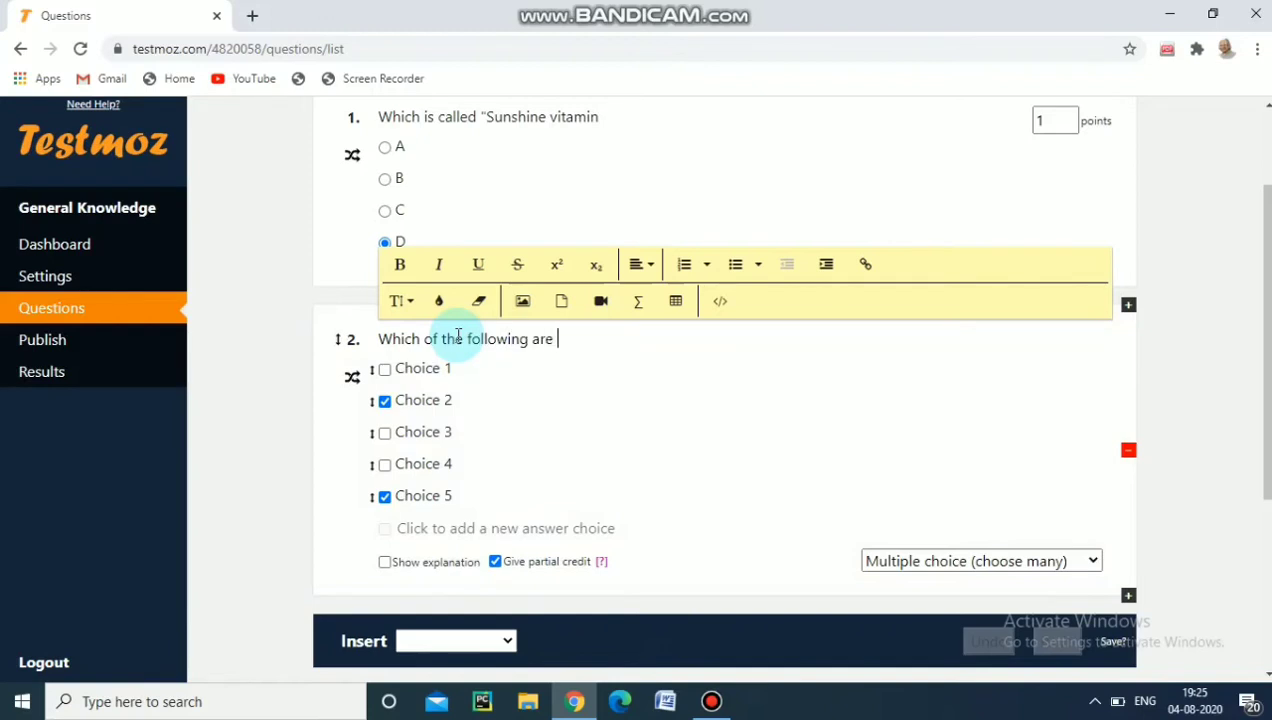
{"action": "type", "text": "mammal"}
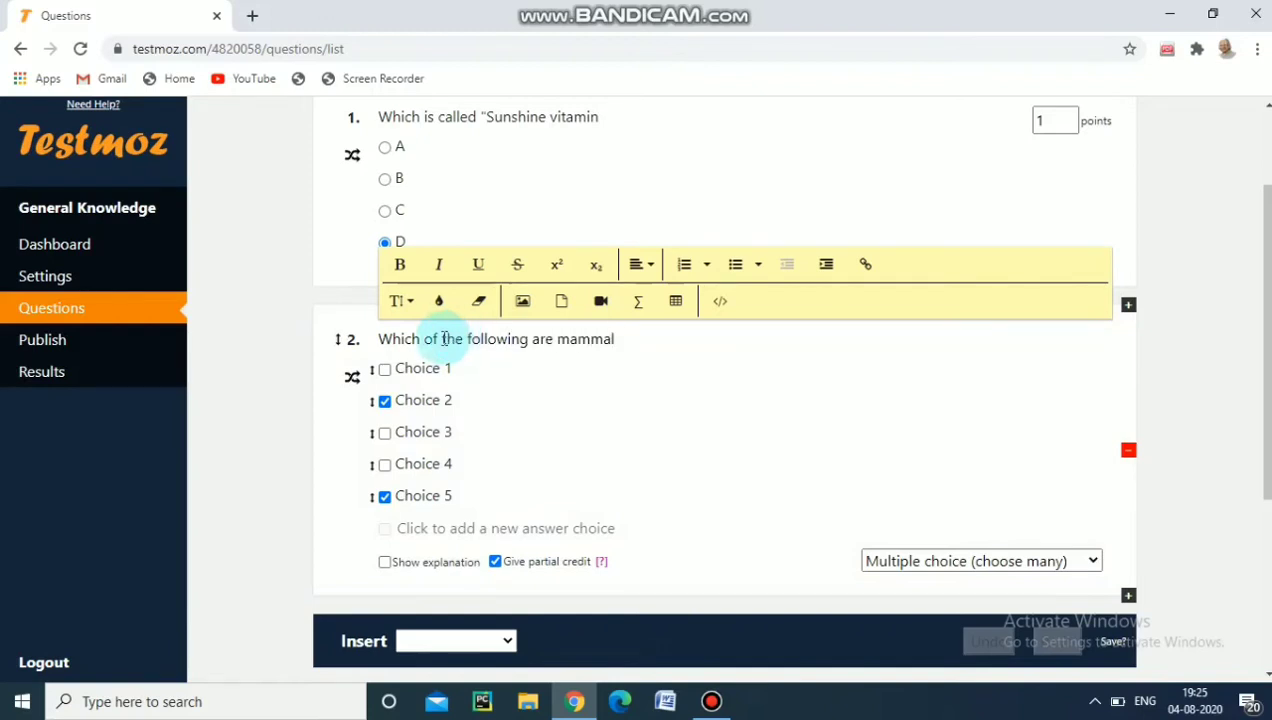
- Fill in the five answer choices of question 2 as Human, crow, whale, parrot and dove
{"action": "left_click", "coordinate": [416, 372]}
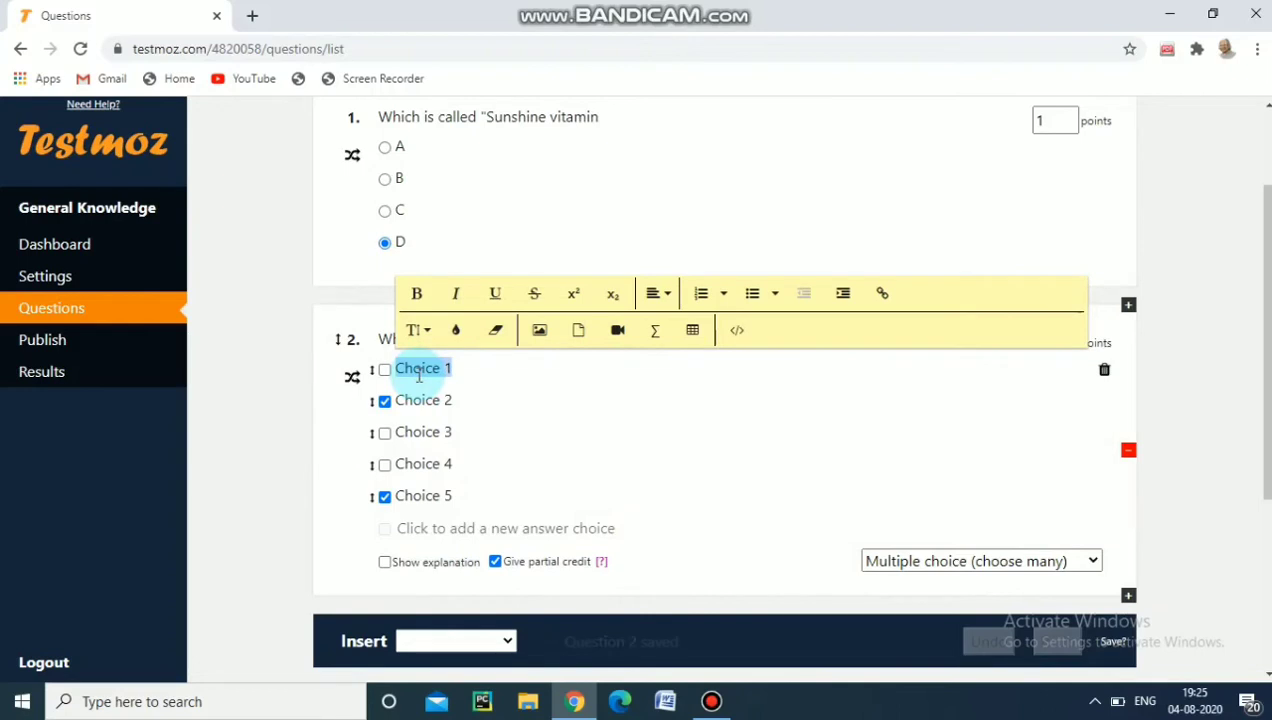
{"action": "type", "text": "Human"}
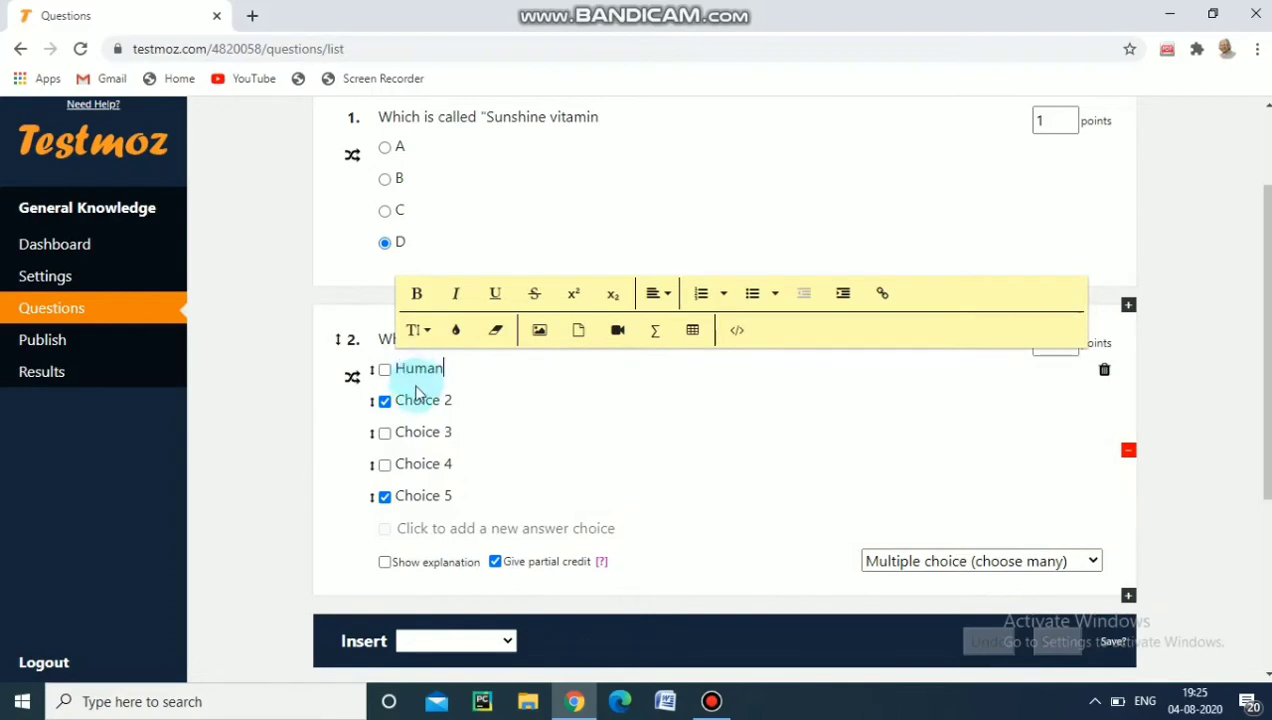
{"action": "left_click", "coordinate": [416, 402]}
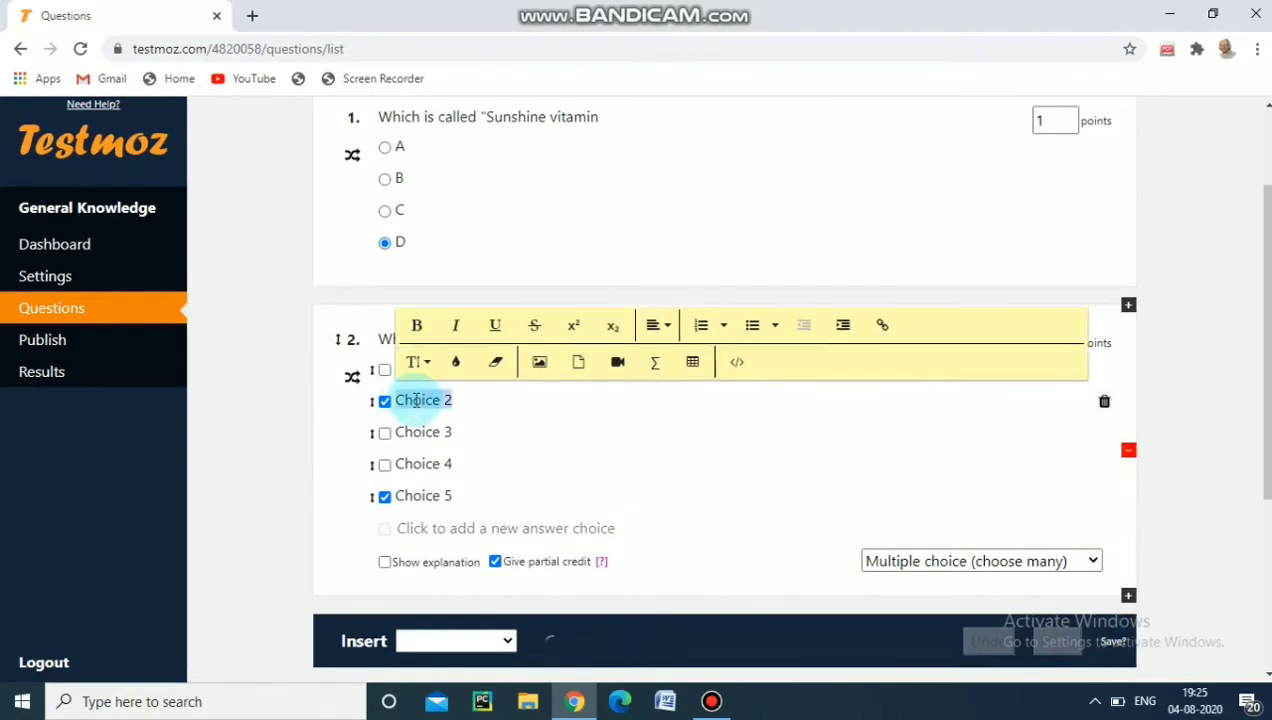
{"action": "type", "text": "crow"}
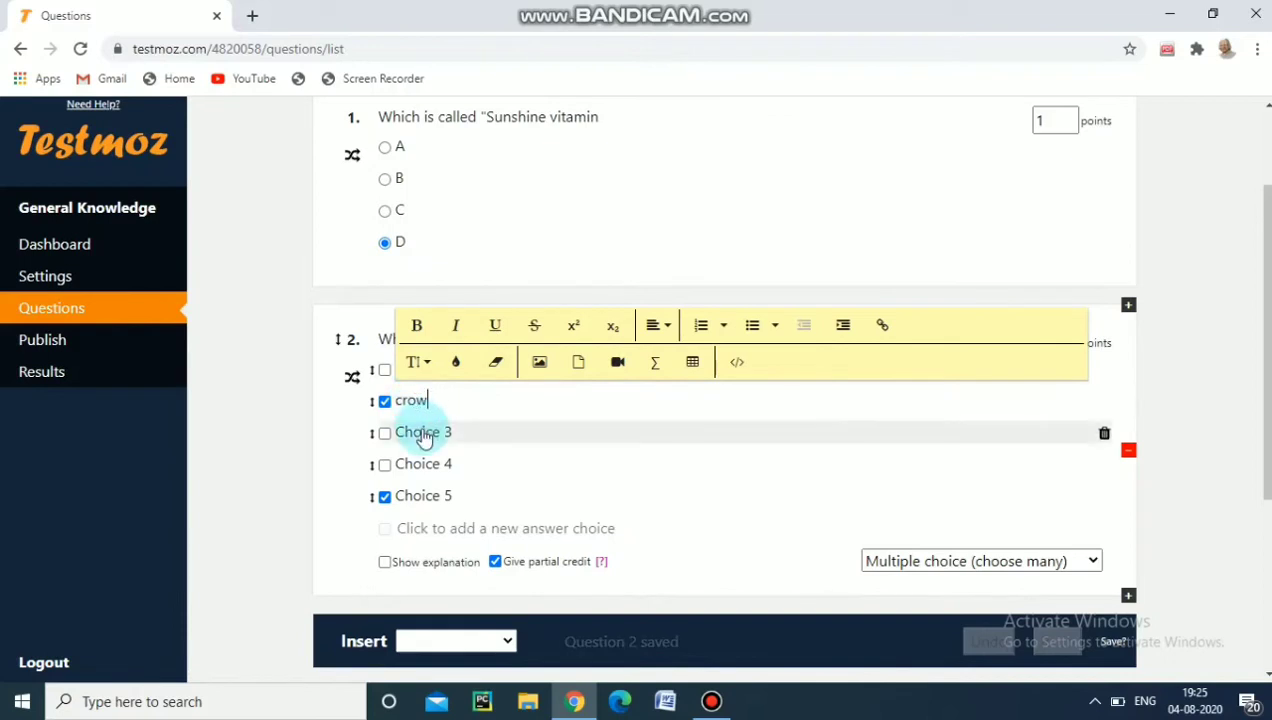
{"action": "left_click", "coordinate": [423, 432]}
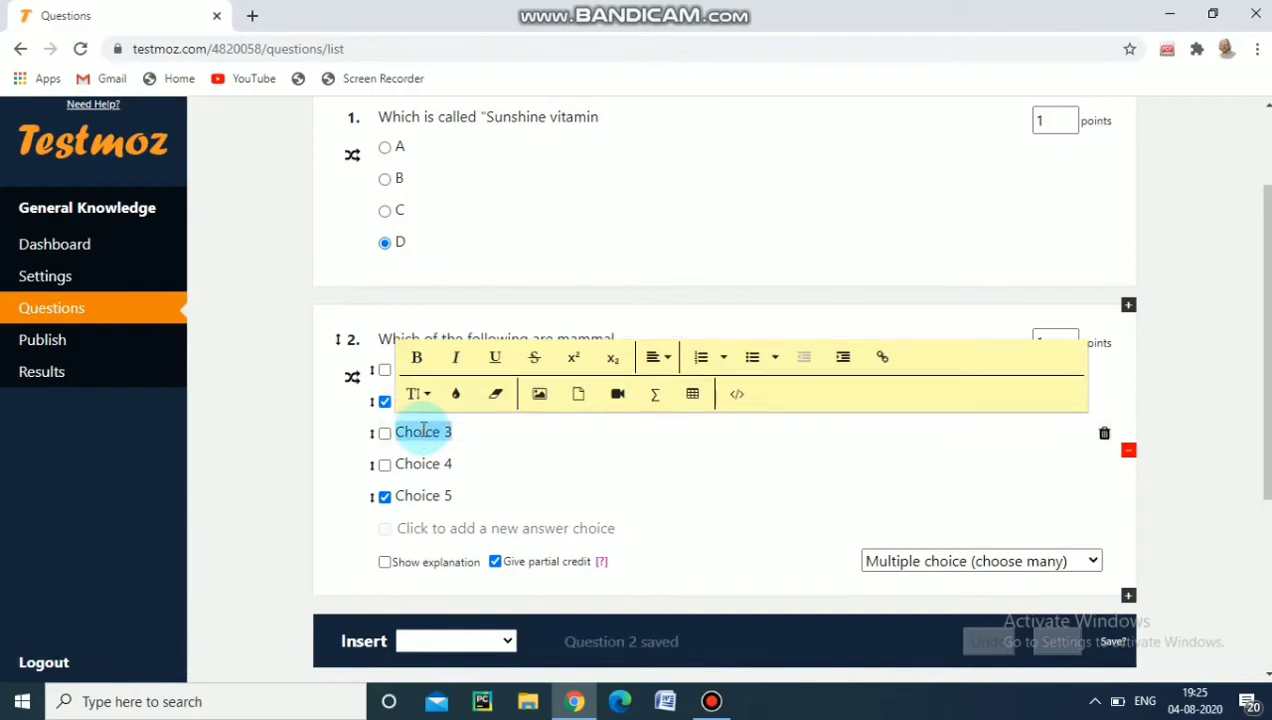
{"action": "type", "text": "whale"}
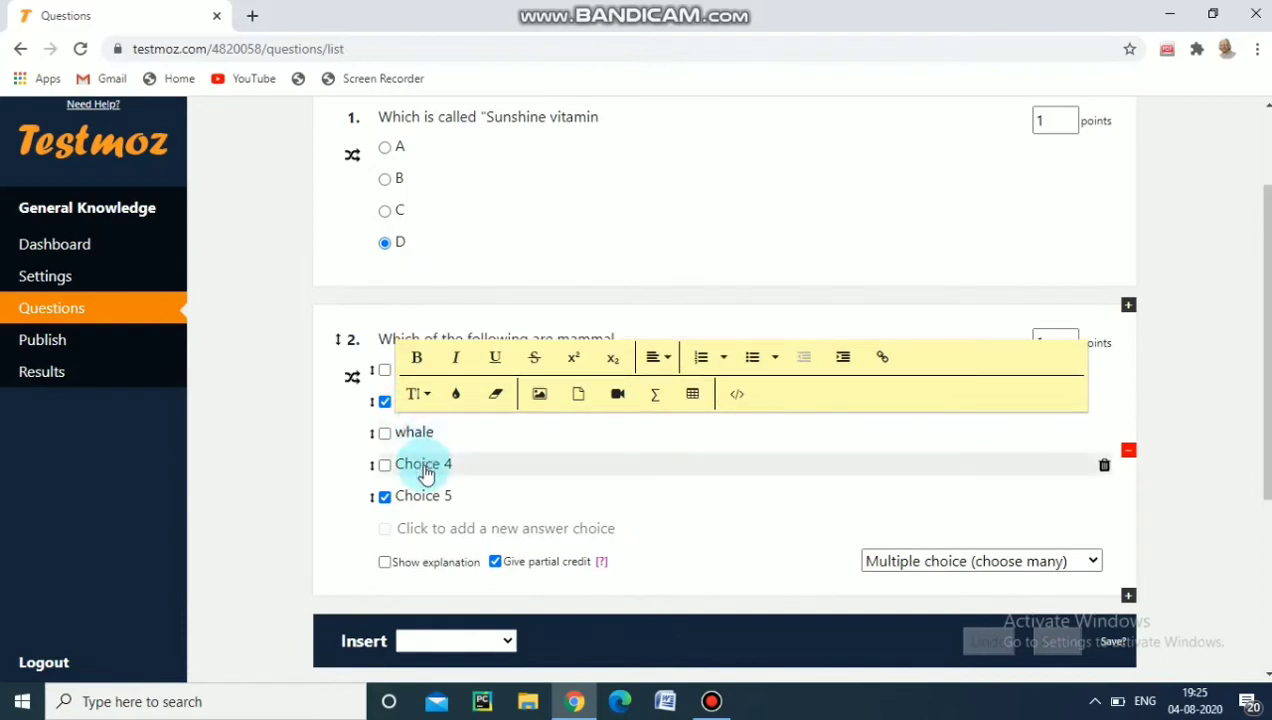
{"action": "left_click", "coordinate": [424, 466]}
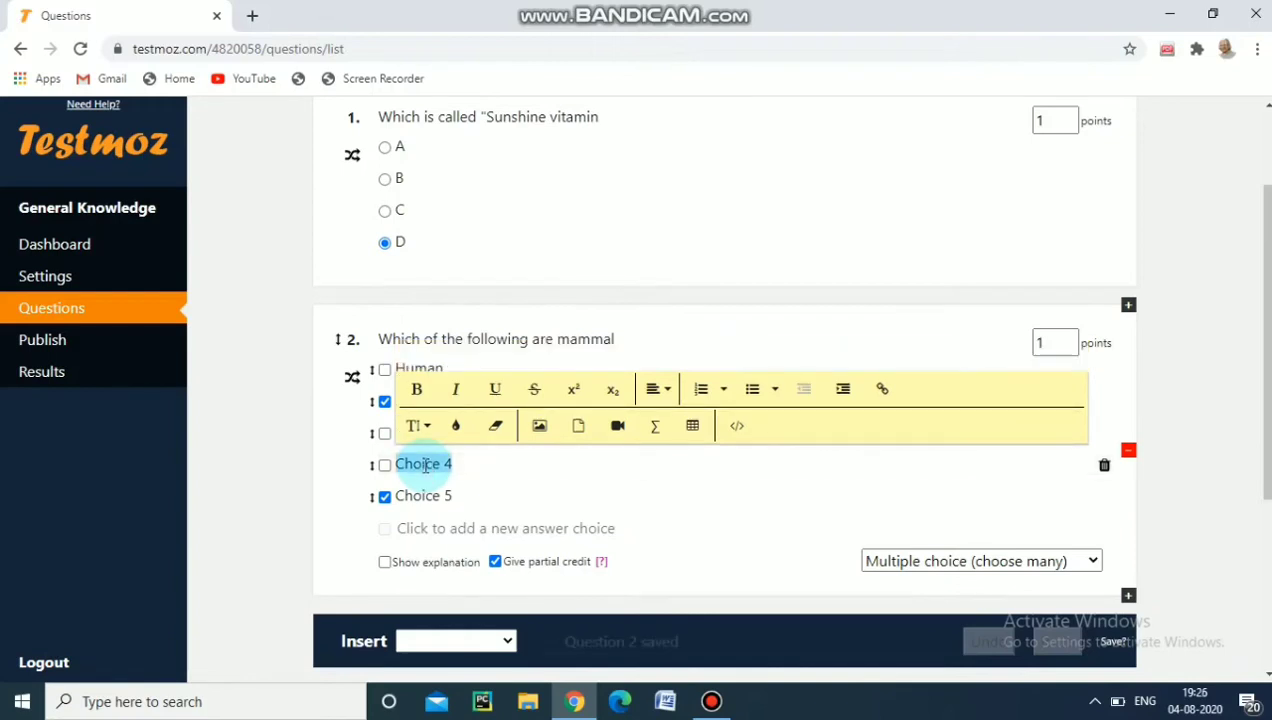
{"action": "type", "text": "parrot"}
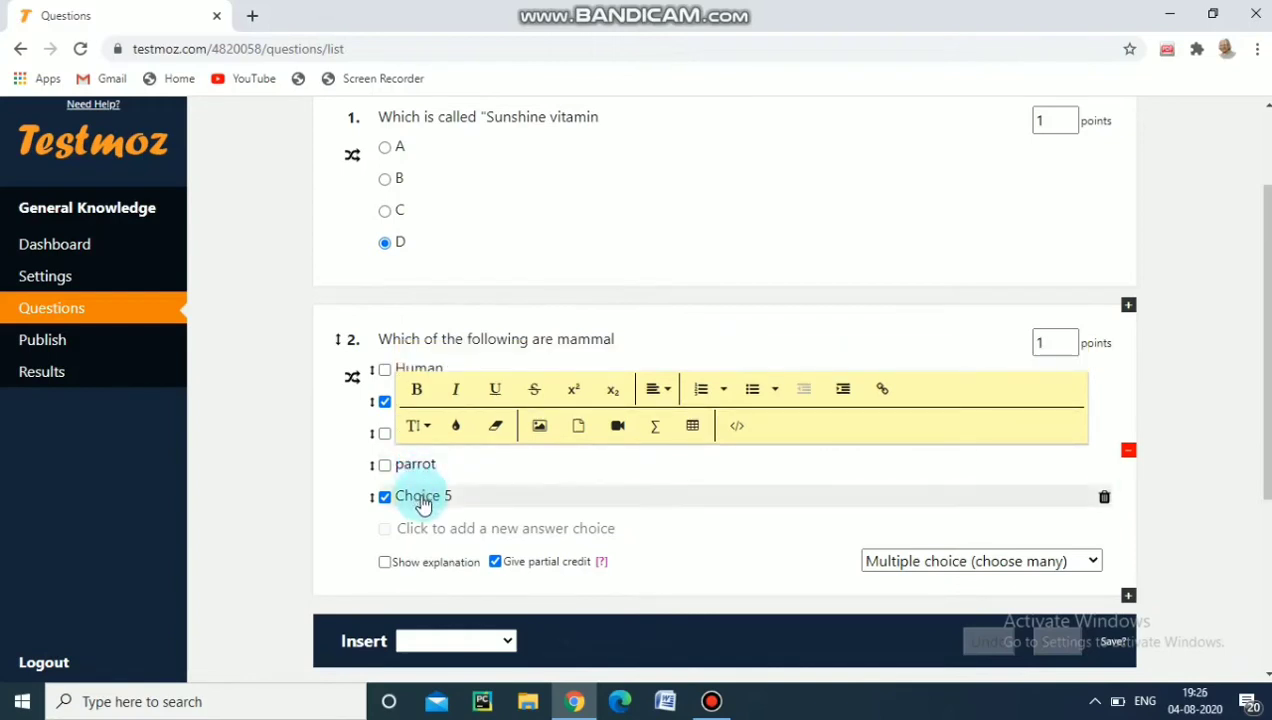
{"action": "left_click", "coordinate": [423, 500]}
{"action": "type", "text": "dove"}
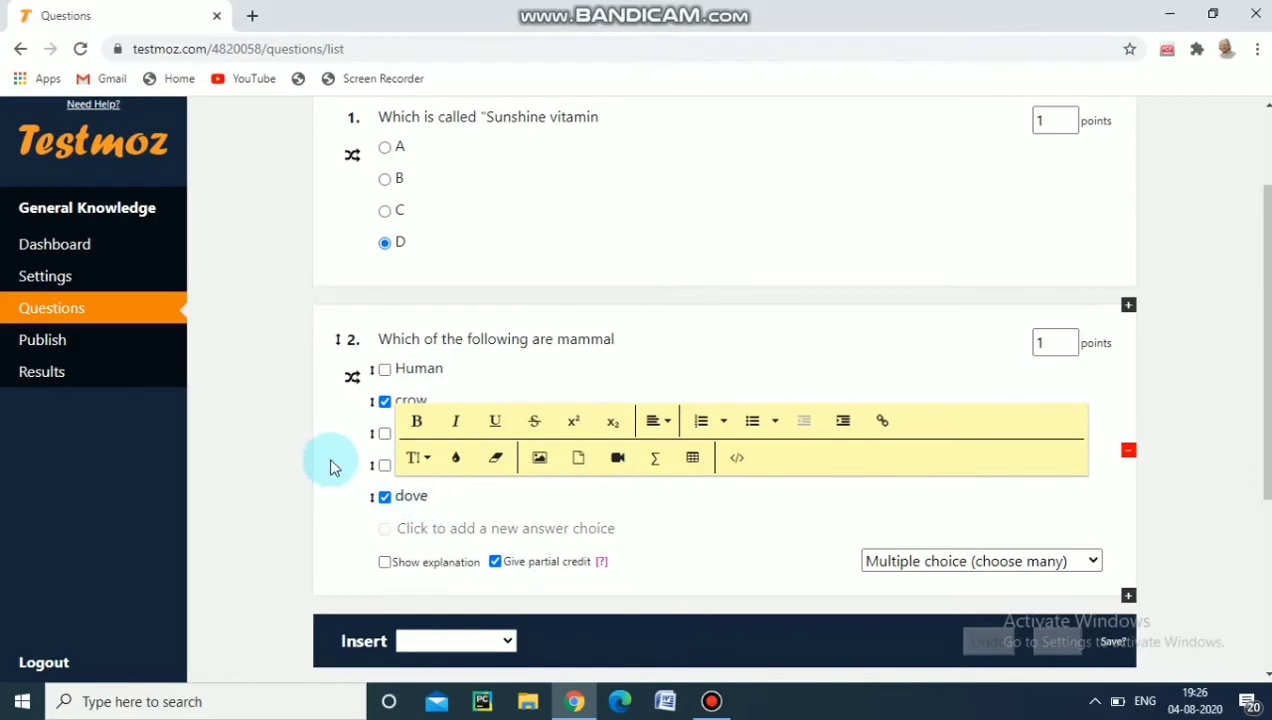
{"action": "left_click", "coordinate": [437, 352]}
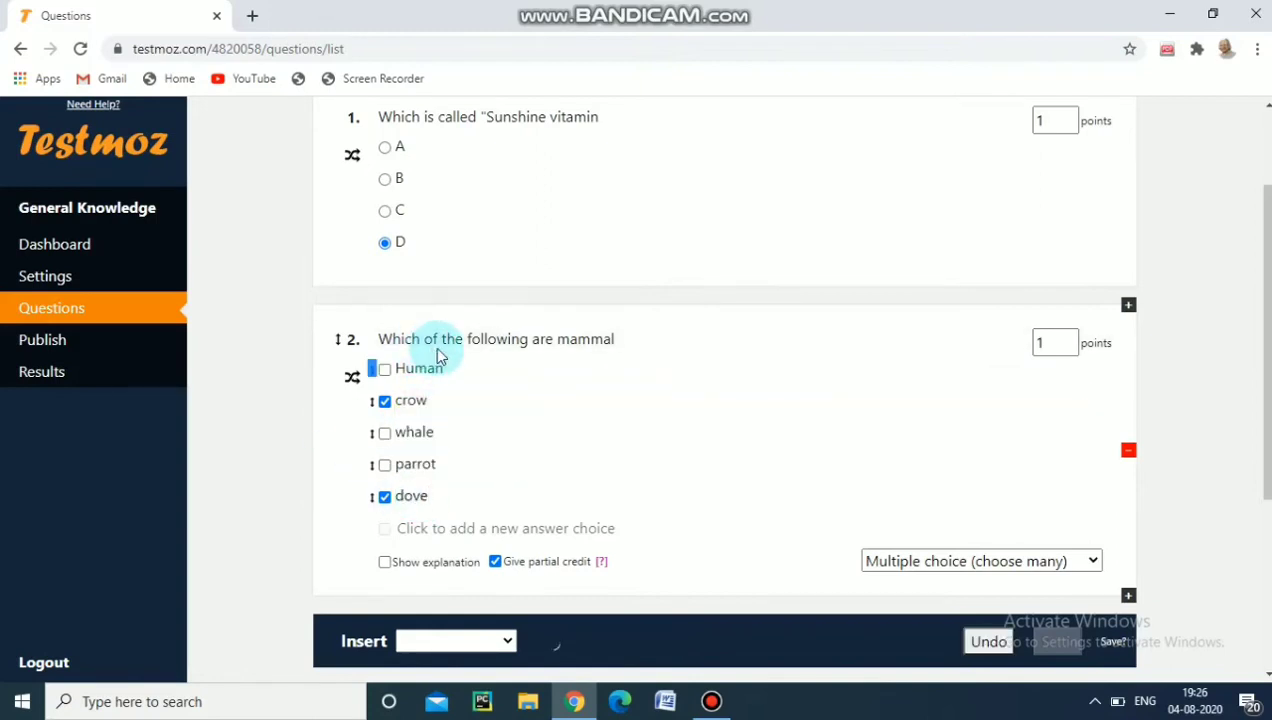
- Mark only Human and whale as the correct answers of question 2, unmarking crow and dove
{"action": "left_click", "coordinate": [386, 371]}
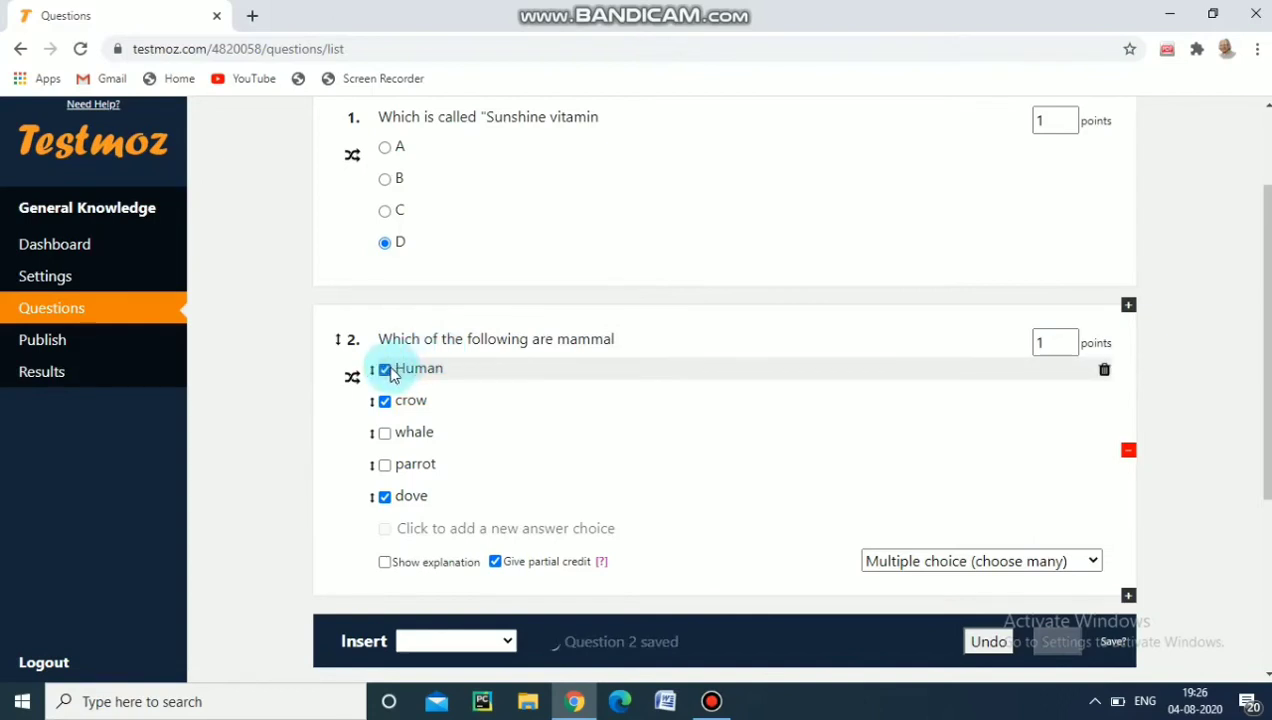
{"action": "left_click", "coordinate": [386, 434]}
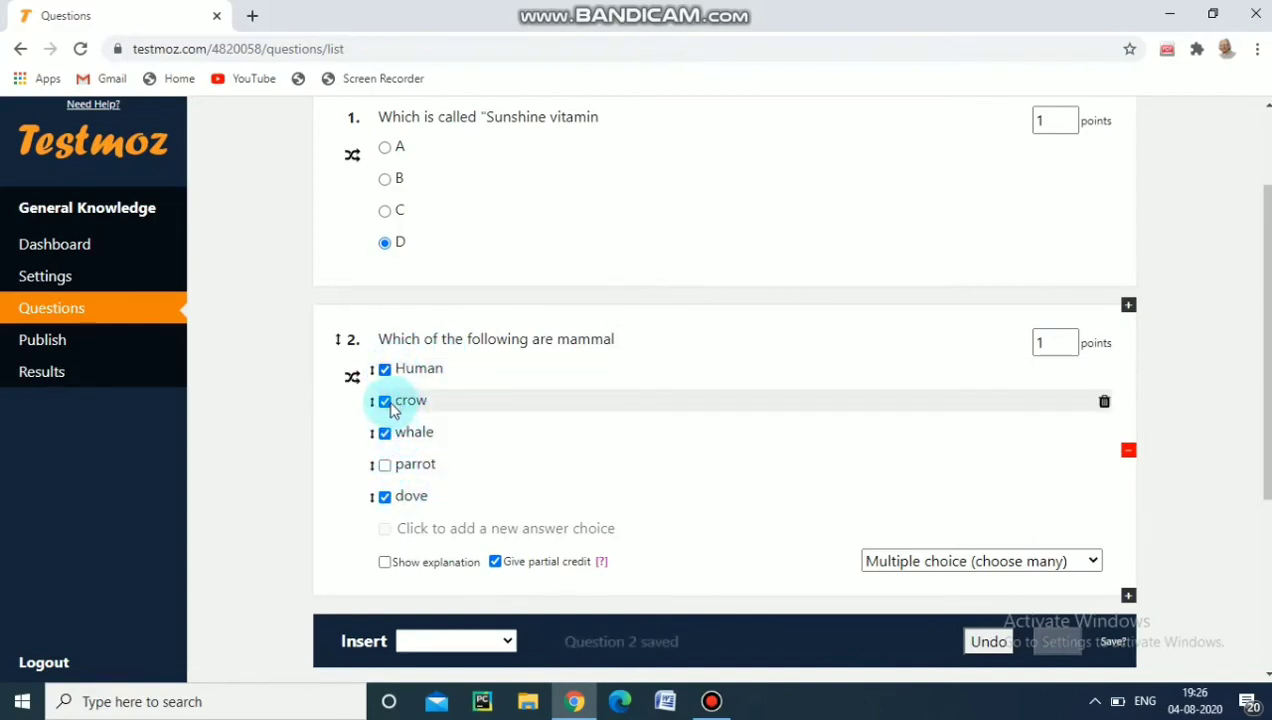
{"action": "left_click", "coordinate": [386, 403]}
{"action": "left_click", "coordinate": [386, 498]}
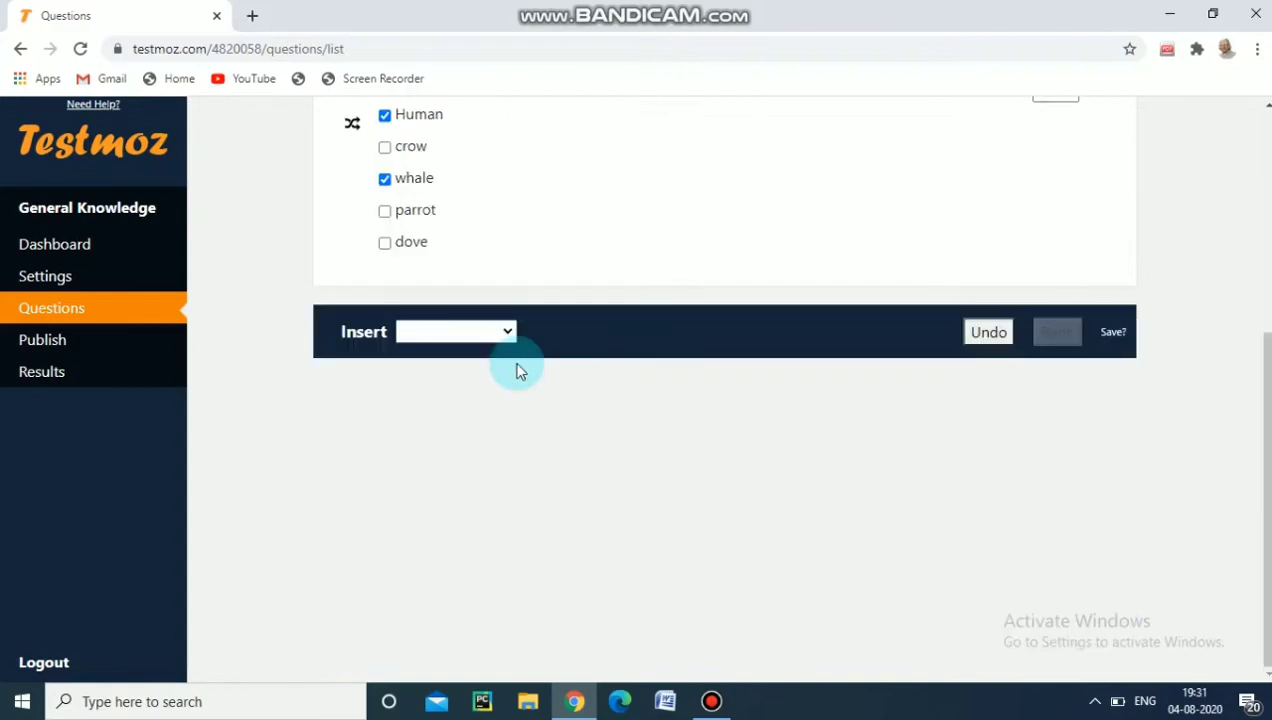
- Insert a graded True/False question reading "Mahatma Gandhi is called the Father of Nation"
{"action": "left_click", "coordinate": [504, 331]}
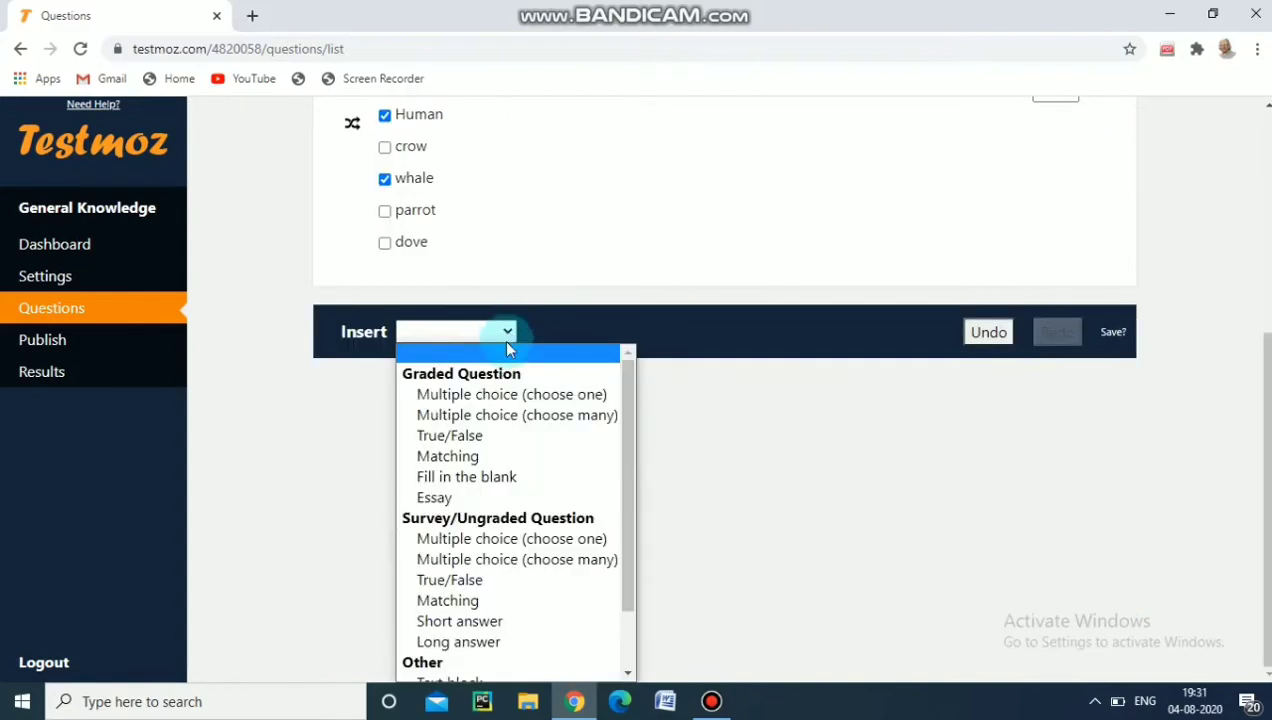
{"action": "left_click", "coordinate": [470, 436]}
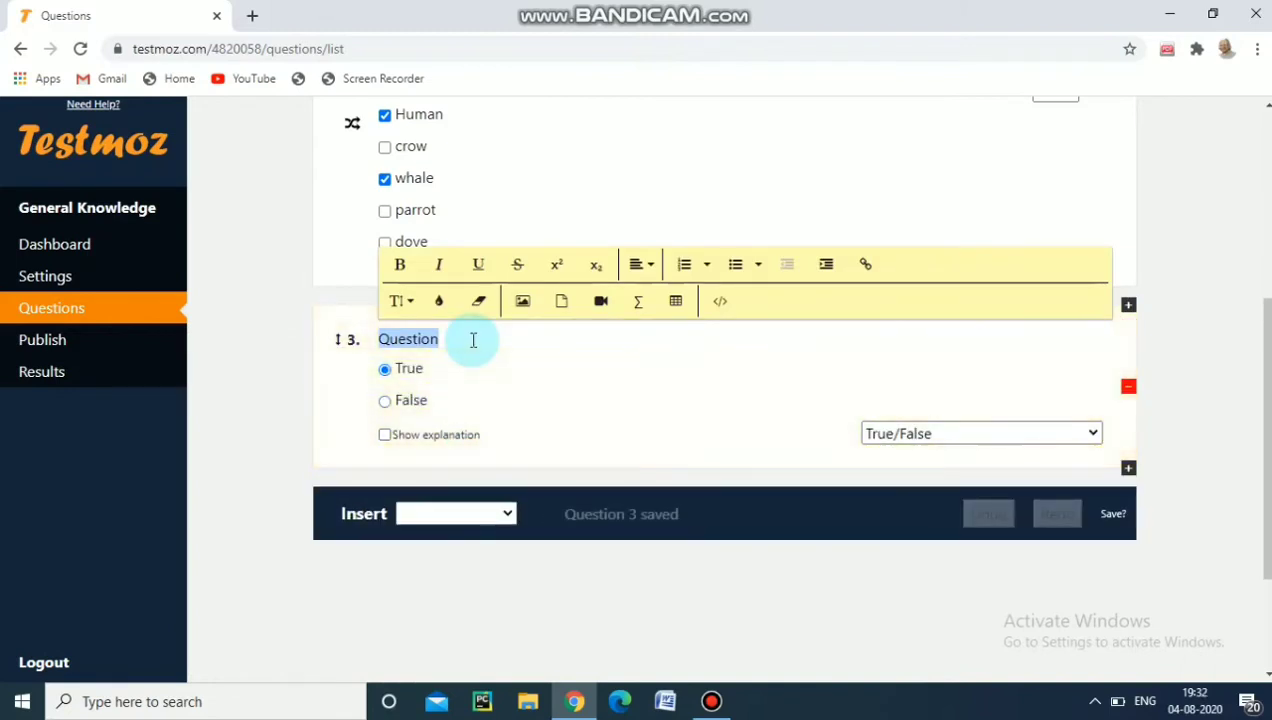
{"action": "type", "text": "Ma"}
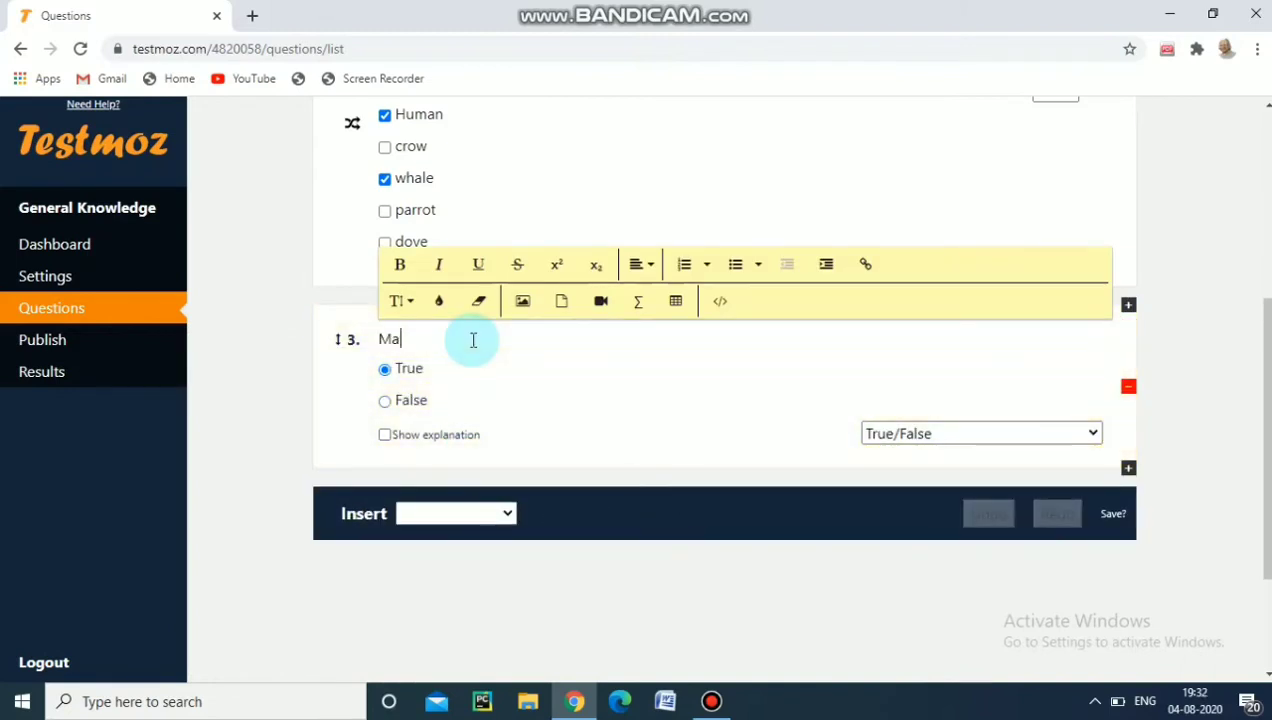
{"action": "type", "text": "hatma Gandhi i"}
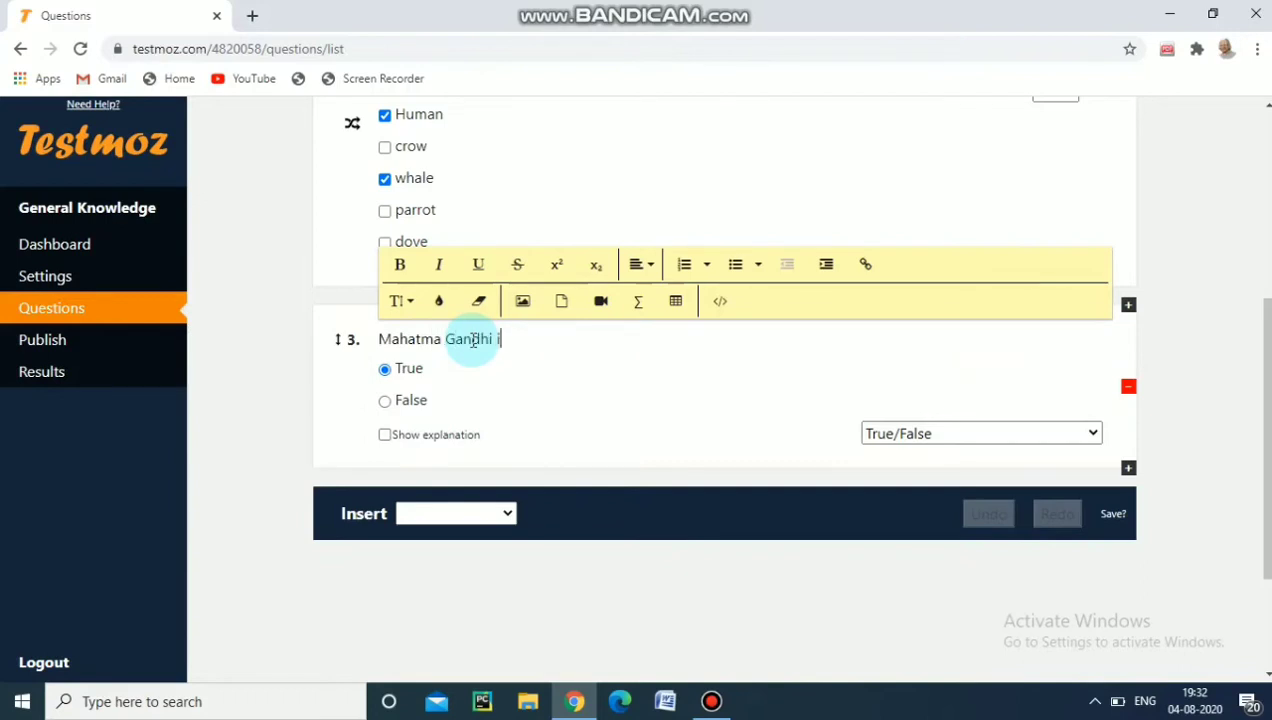
{"action": "type", "text": "s called "}
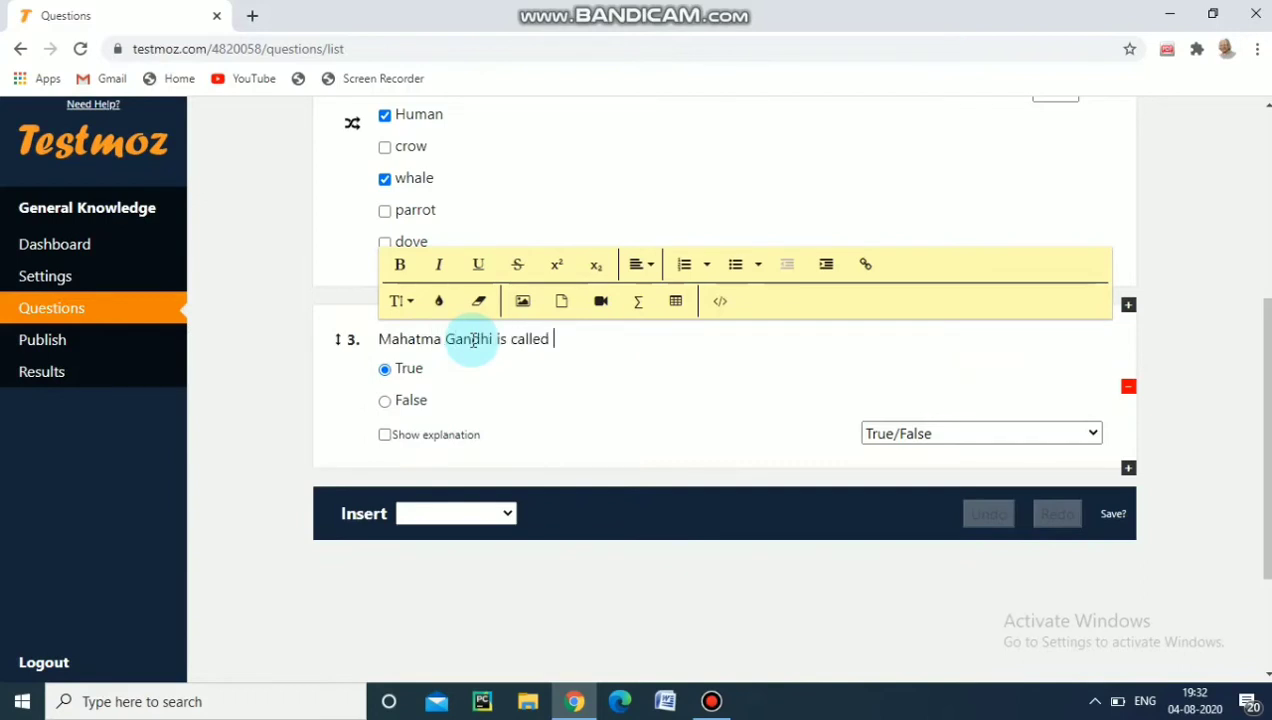
{"action": "type", "text": "the Father"}
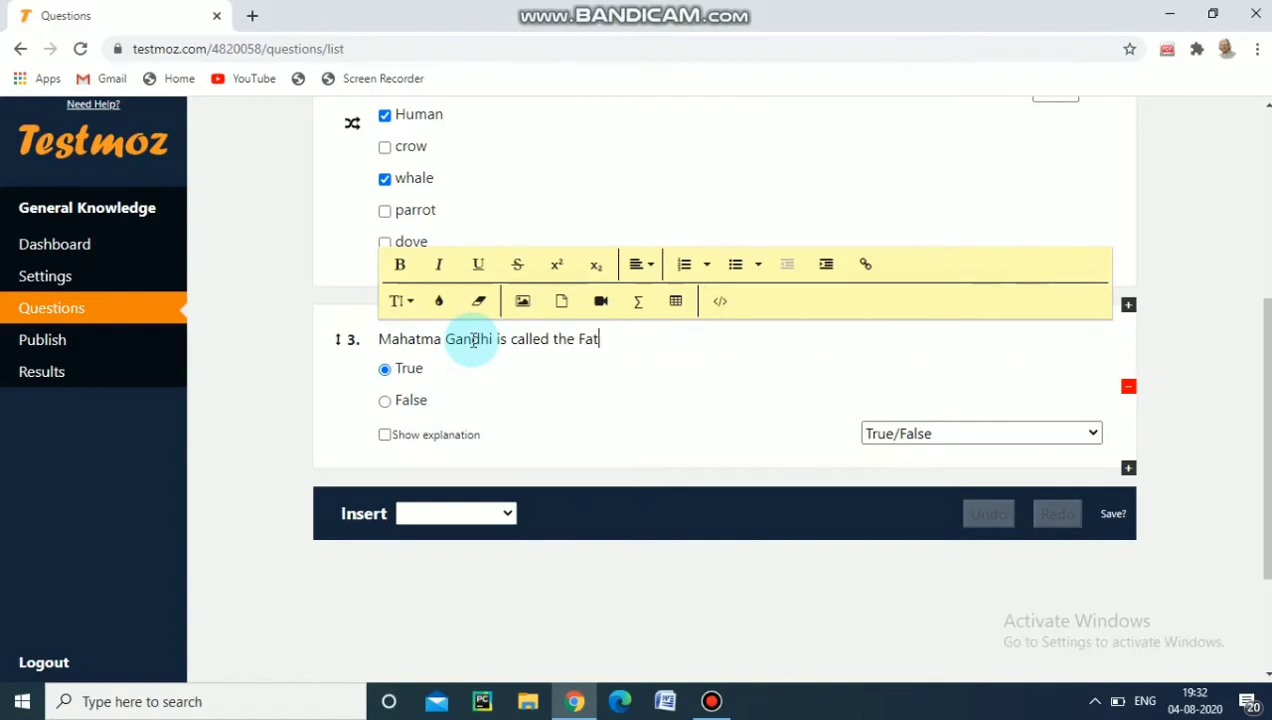
{"action": "type", "text": " of Nation"}
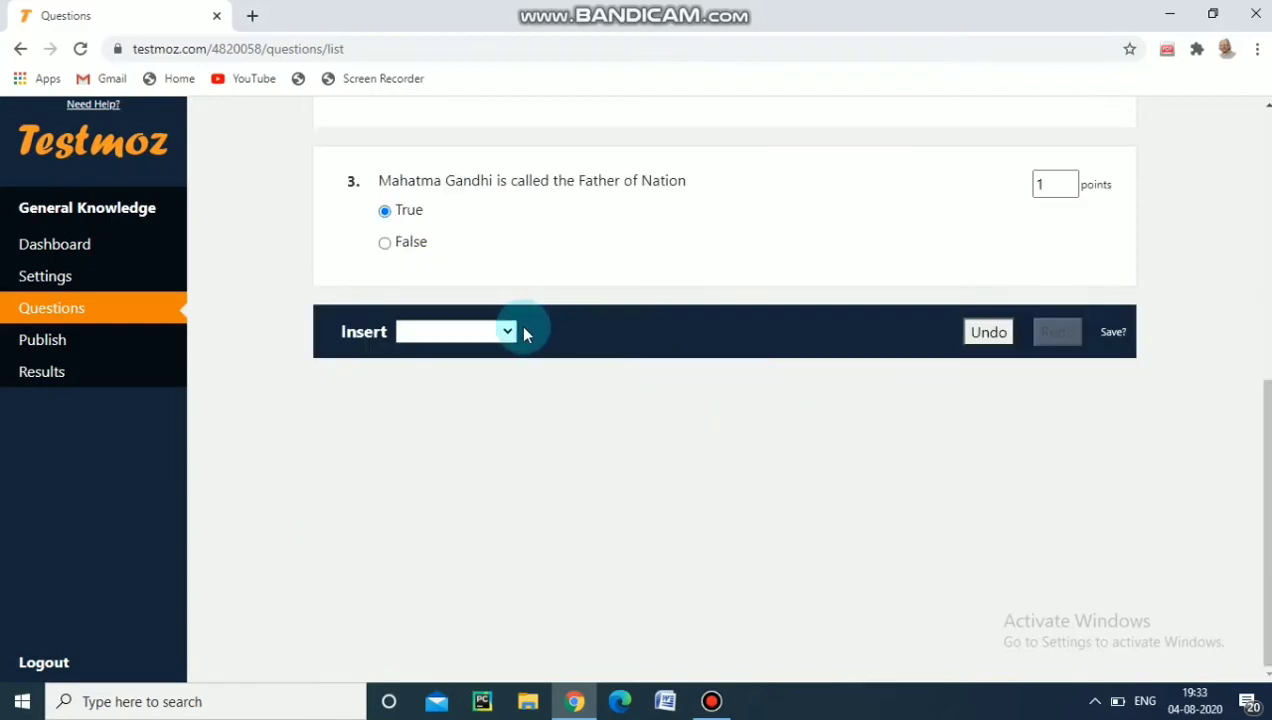
- Insert a graded matching question reading "States and capital"
{"action": "left_click", "coordinate": [508, 332]}
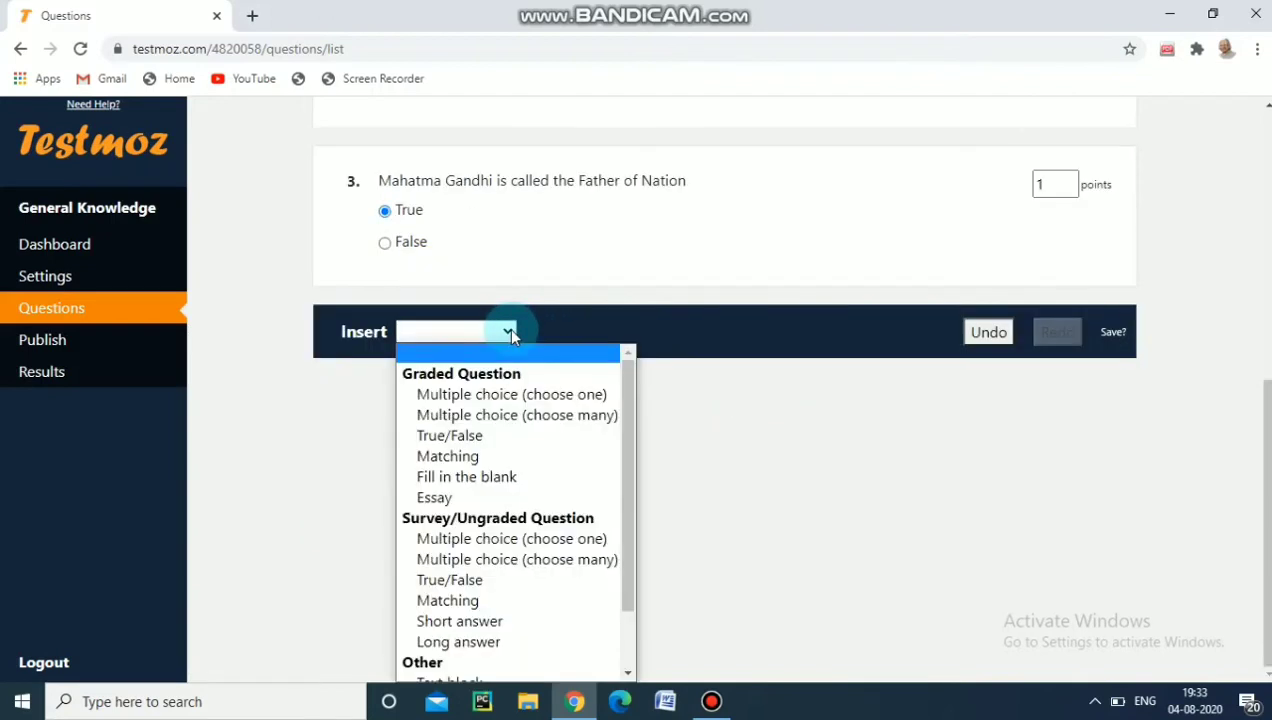
{"action": "left_click", "coordinate": [479, 456]}
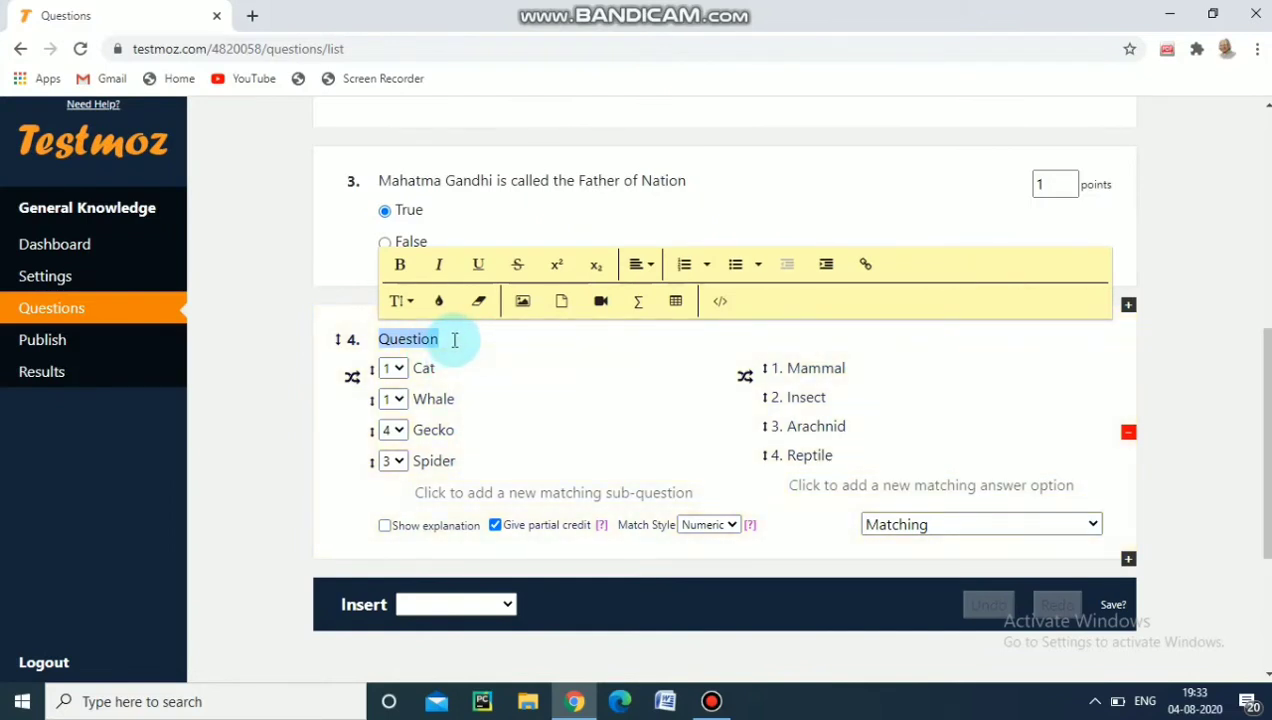
{"action": "type", "text": "Sta"}
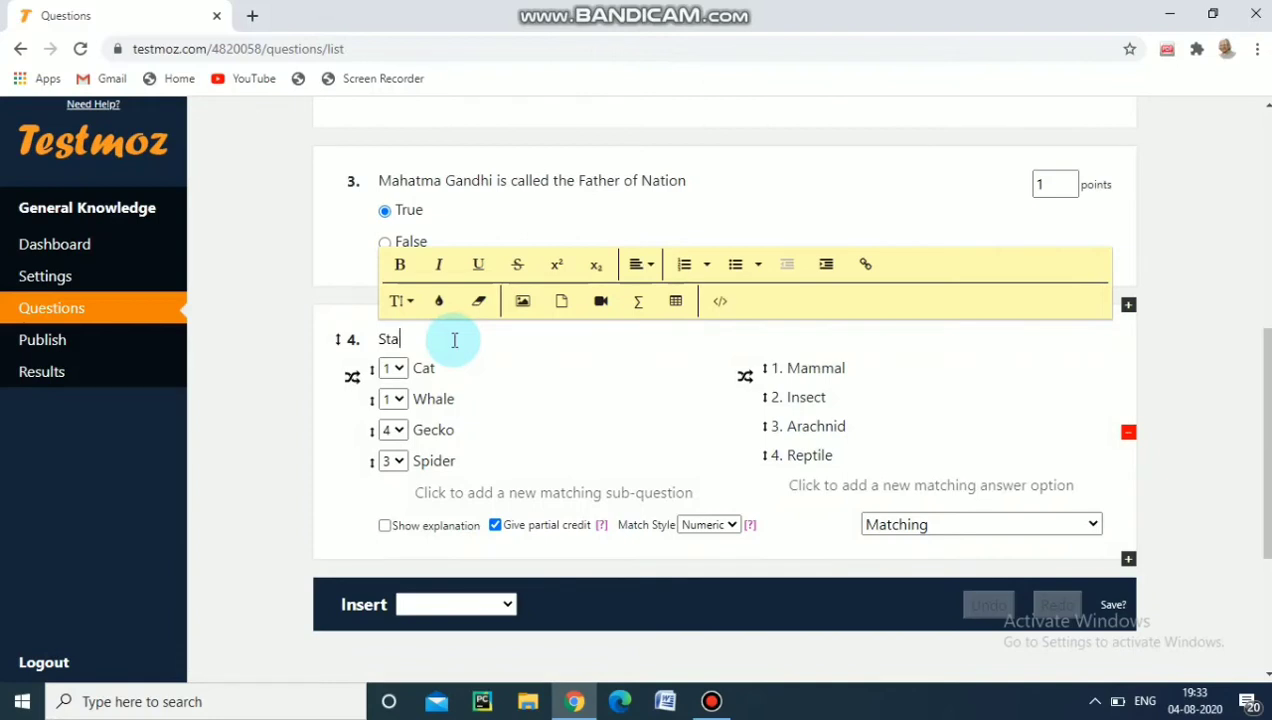
{"action": "type", "text": "tes and capital"}
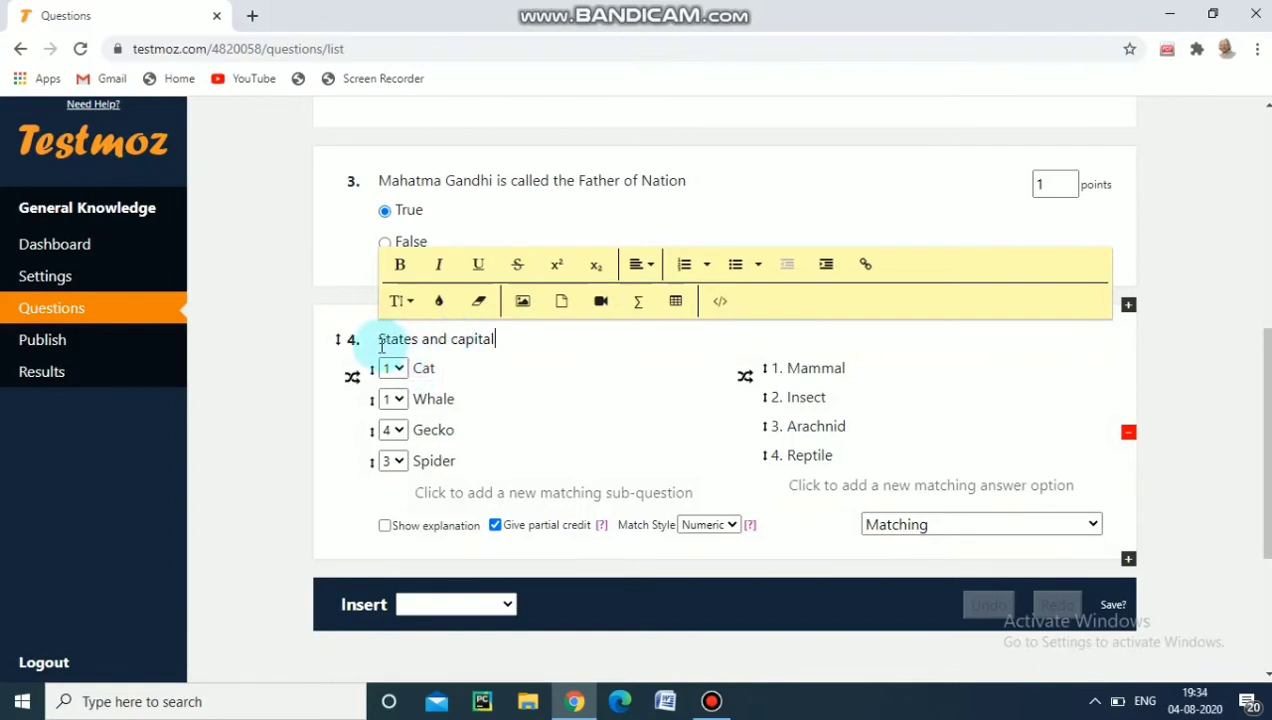
- Replace the four matching sub-questions of question 4 with Tamil Nadu, Karnataka, Gujarat and Punjab
{"action": "left_click", "coordinate": [428, 369]}
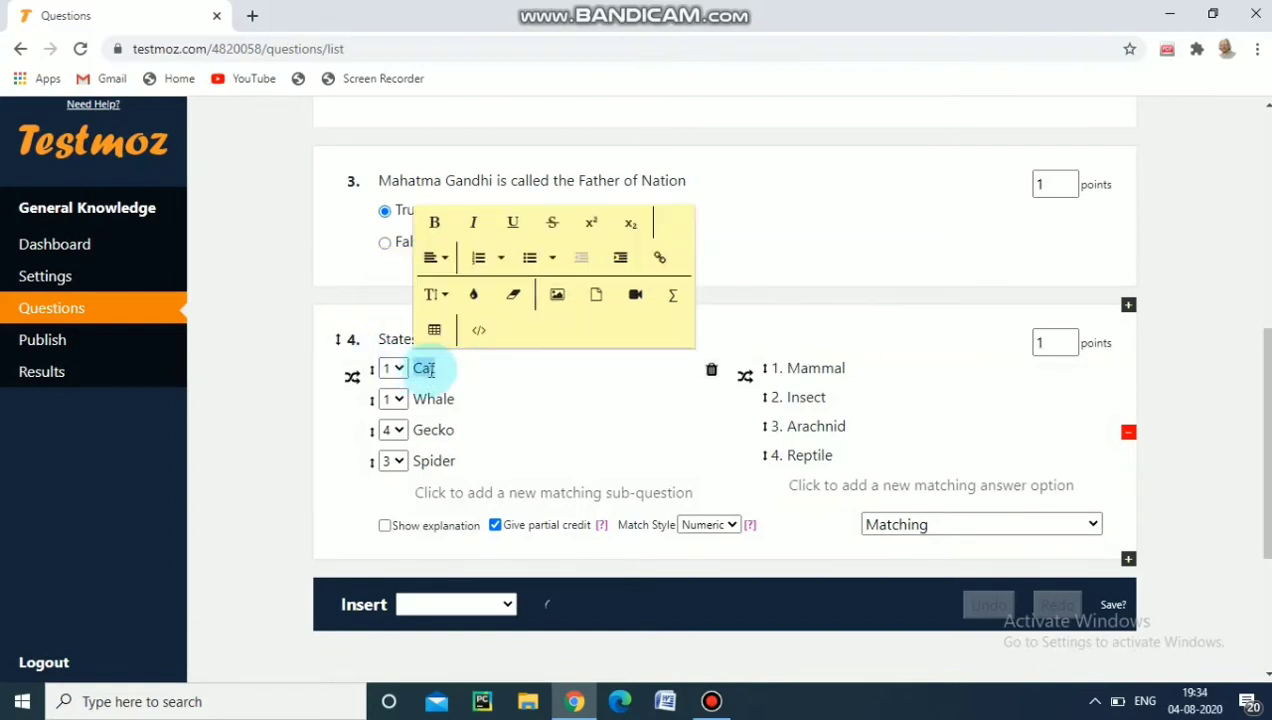
{"action": "type", "text": "Tamil "}
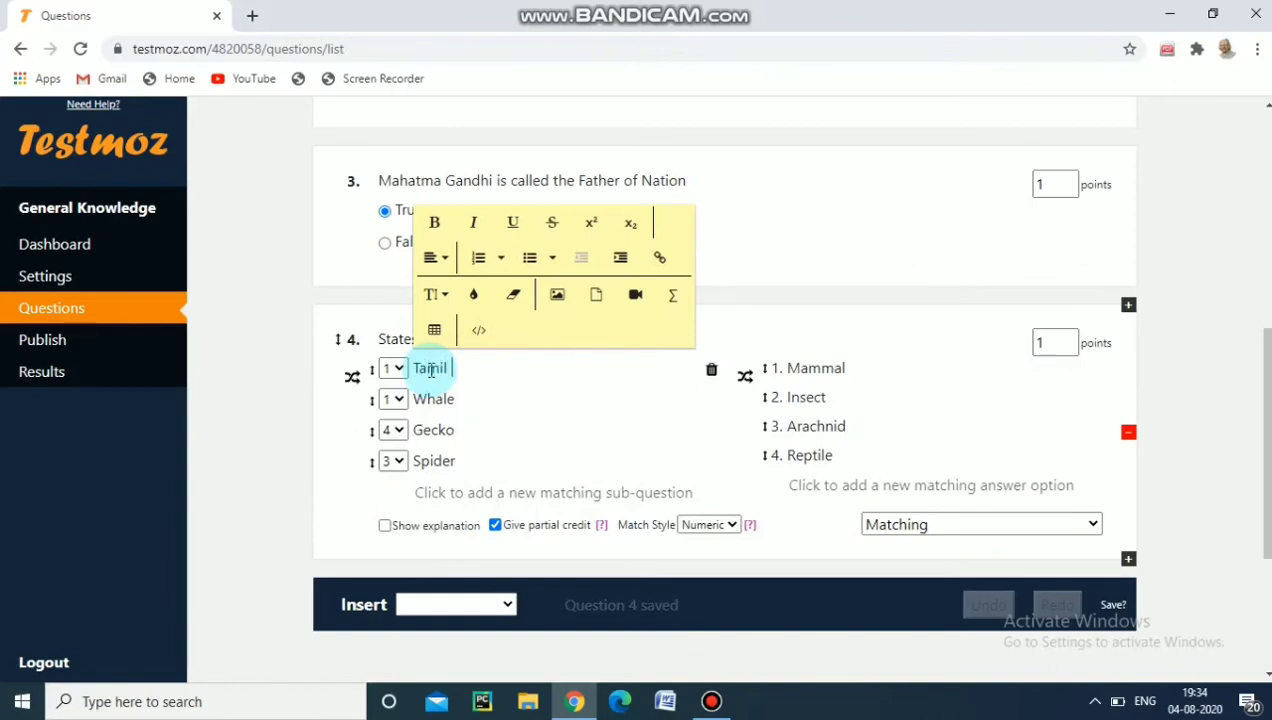
{"action": "type", "text": "Nadu"}
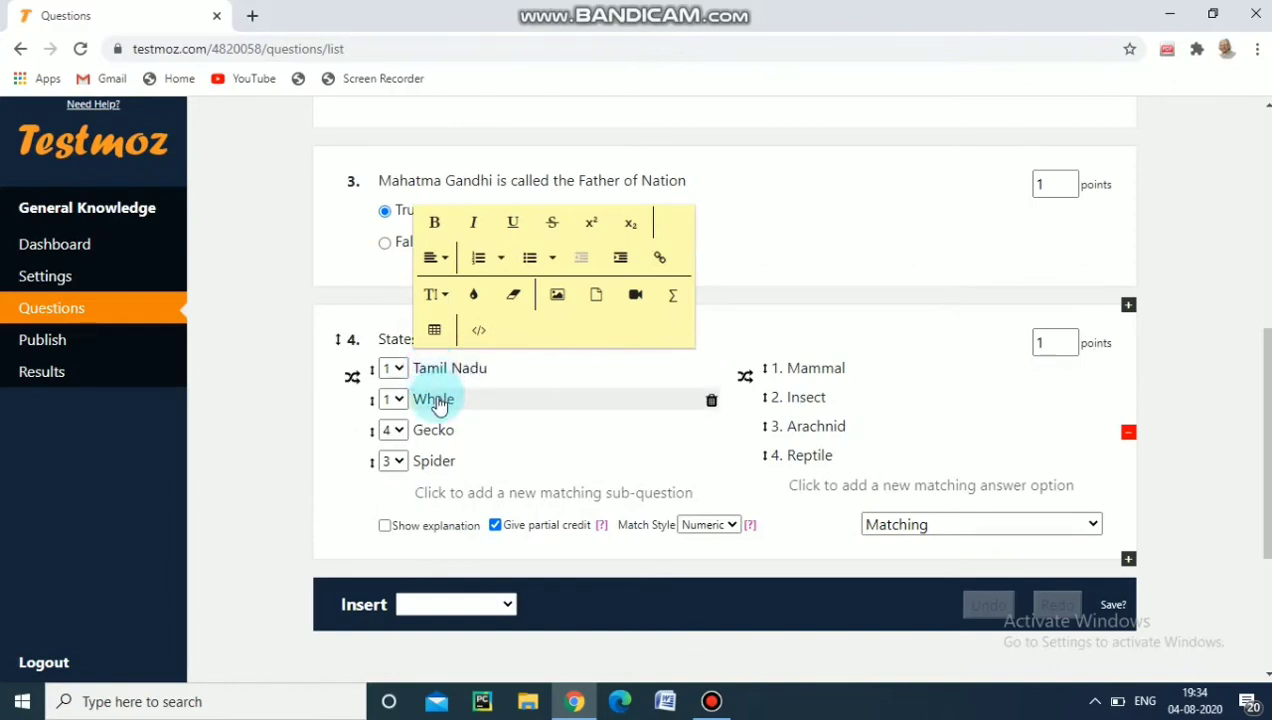
{"action": "double_click", "coordinate": [438, 404]}
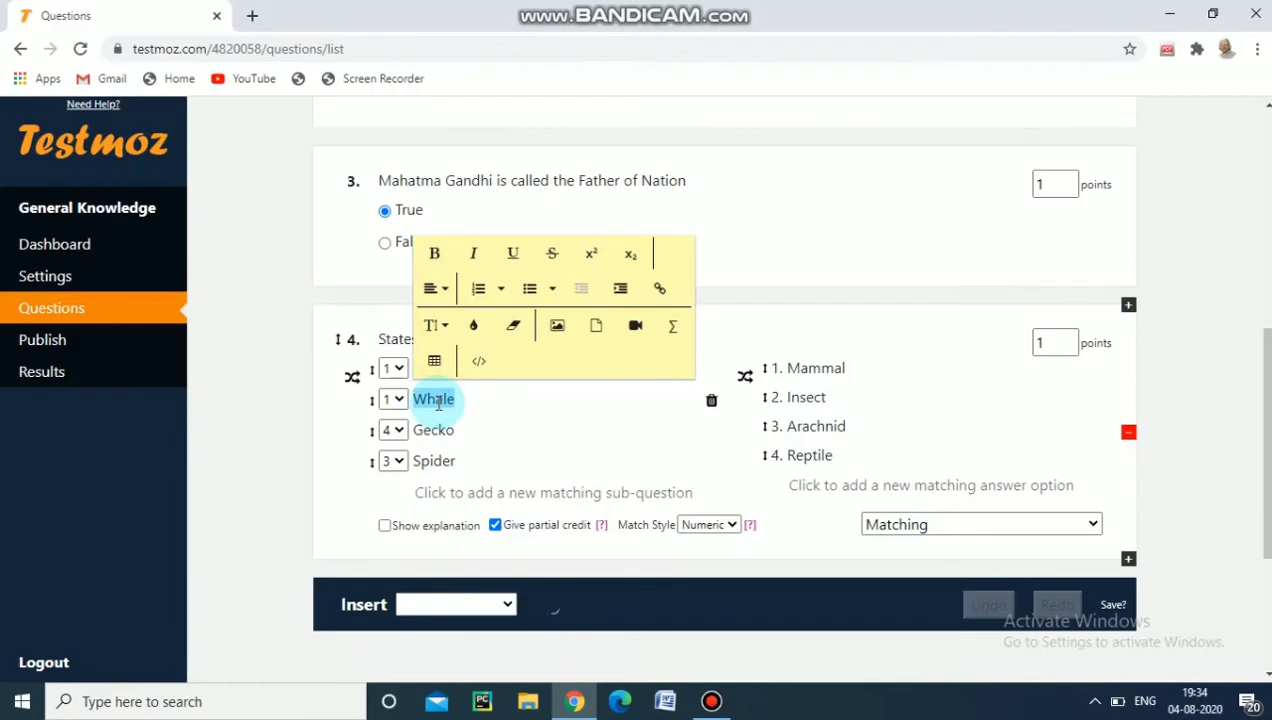
{"action": "type", "text": "Kar"}
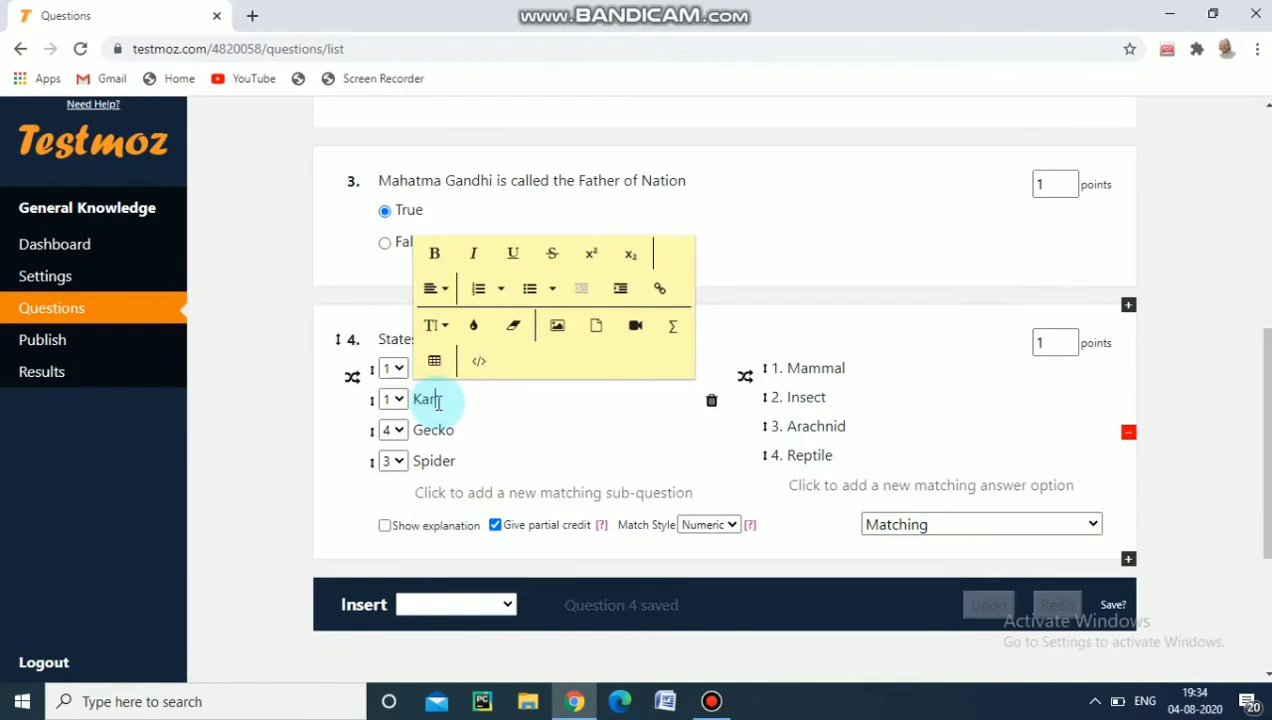
{"action": "type", "text": "nataka"}
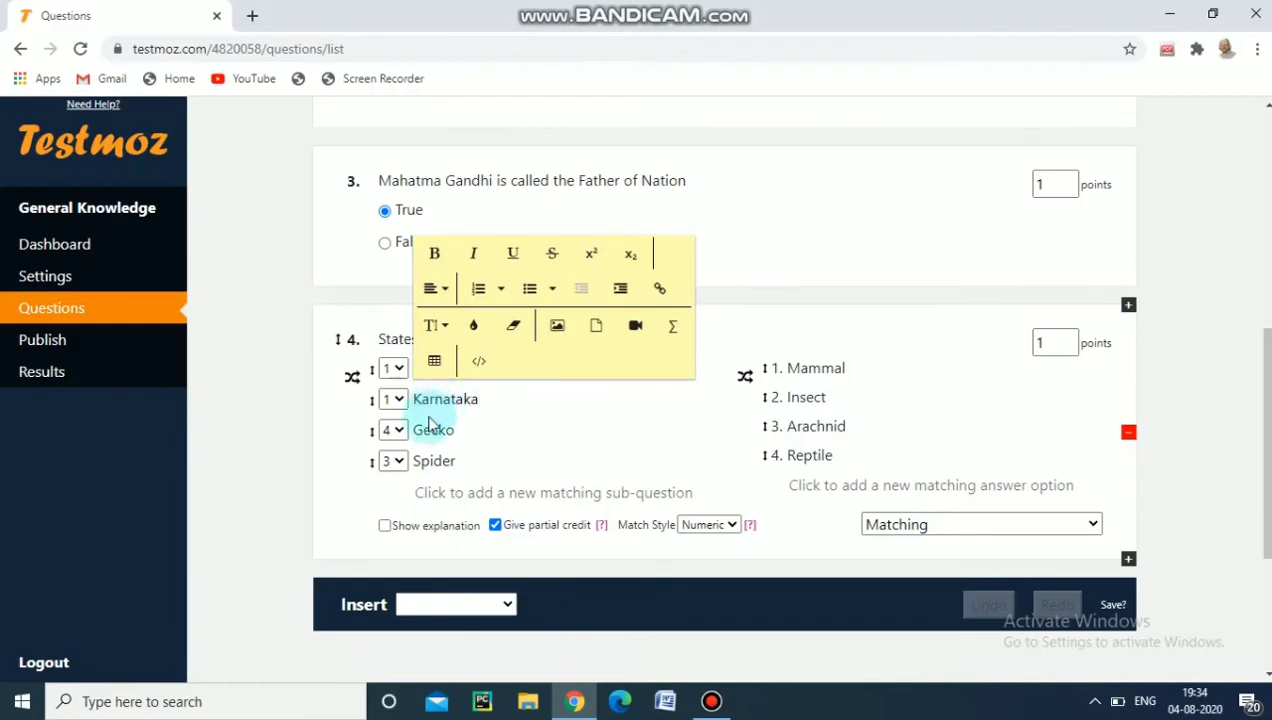
{"action": "double_click", "coordinate": [432, 434]}
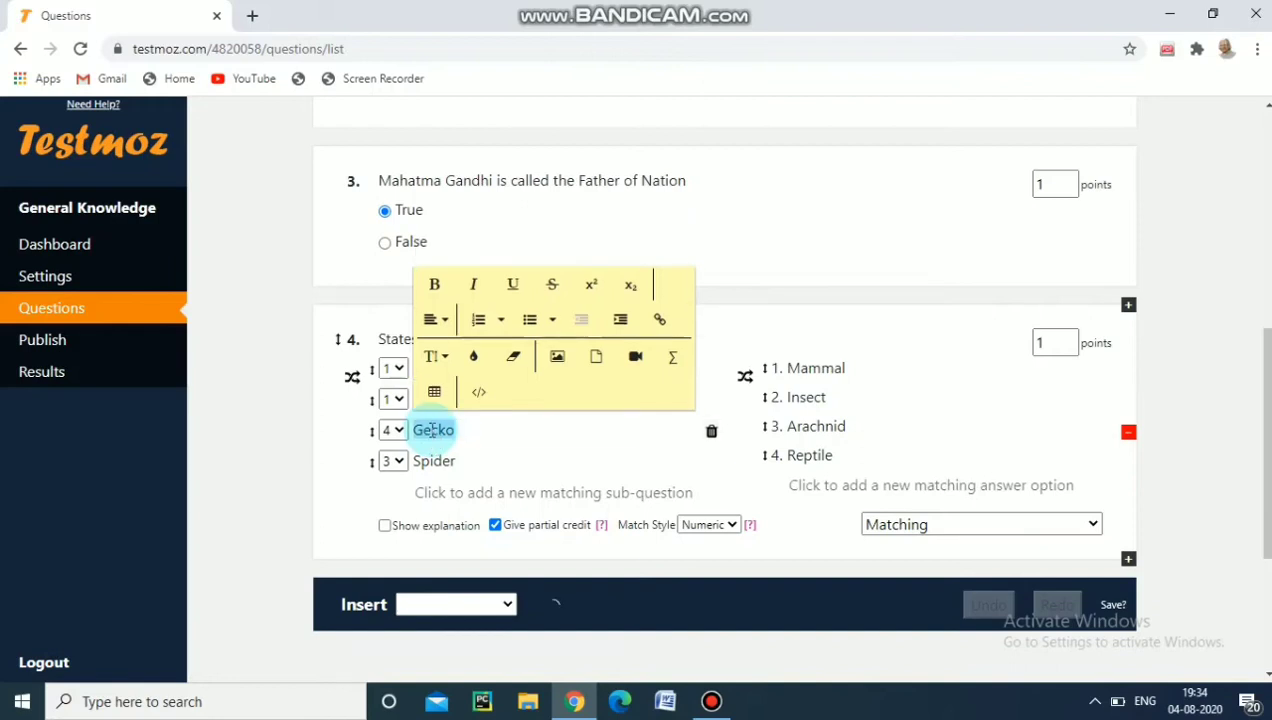
{"action": "type", "text": "Gujarat"}
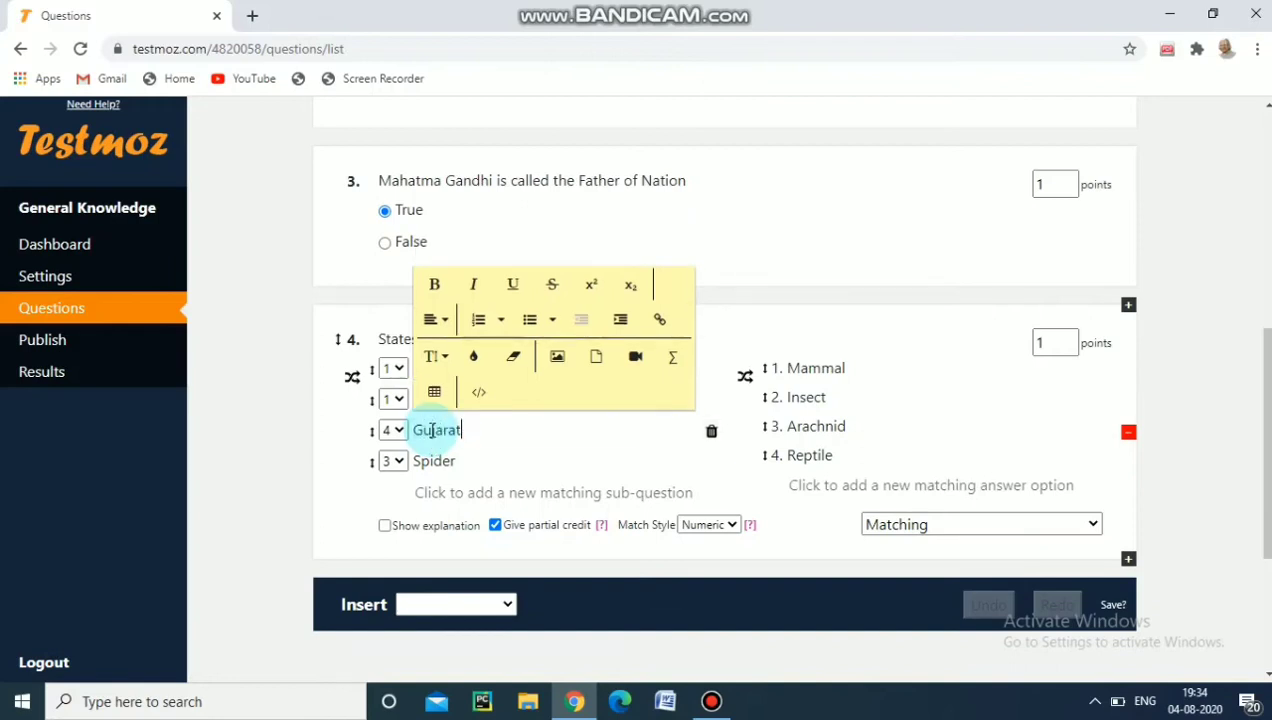
{"action": "double_click", "coordinate": [436, 462]}
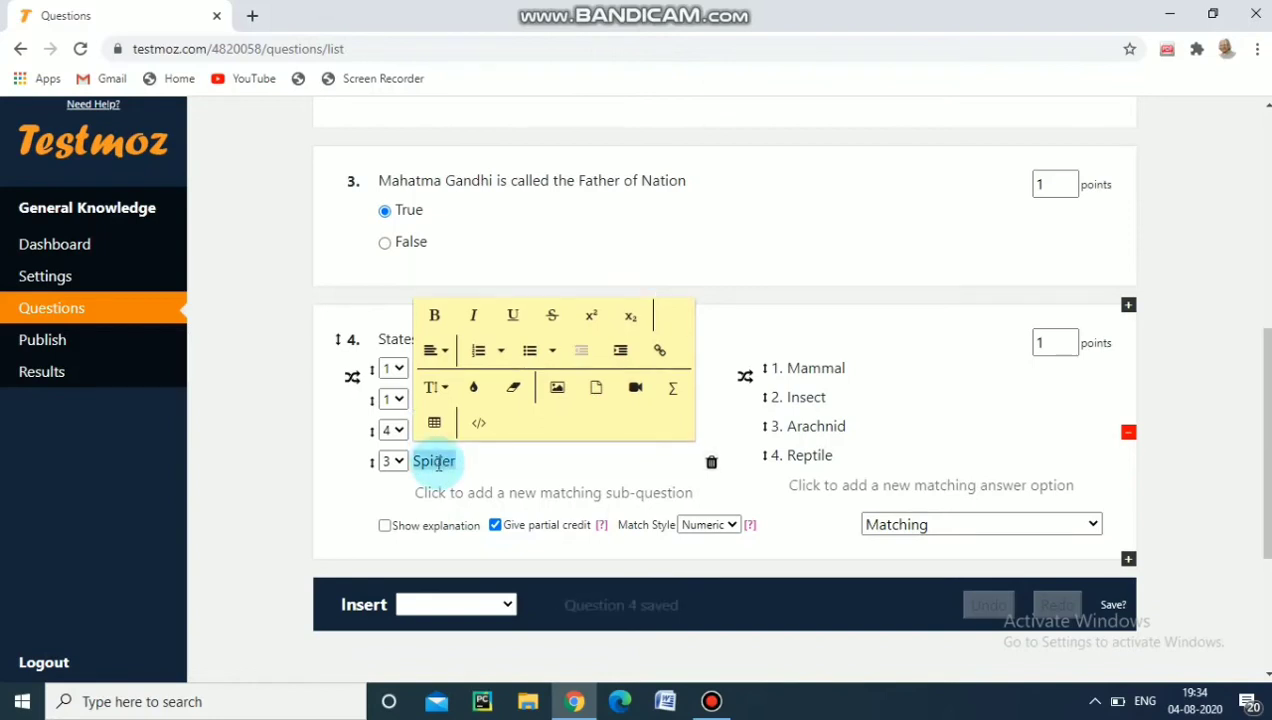
{"action": "type", "text": "Punjab"}
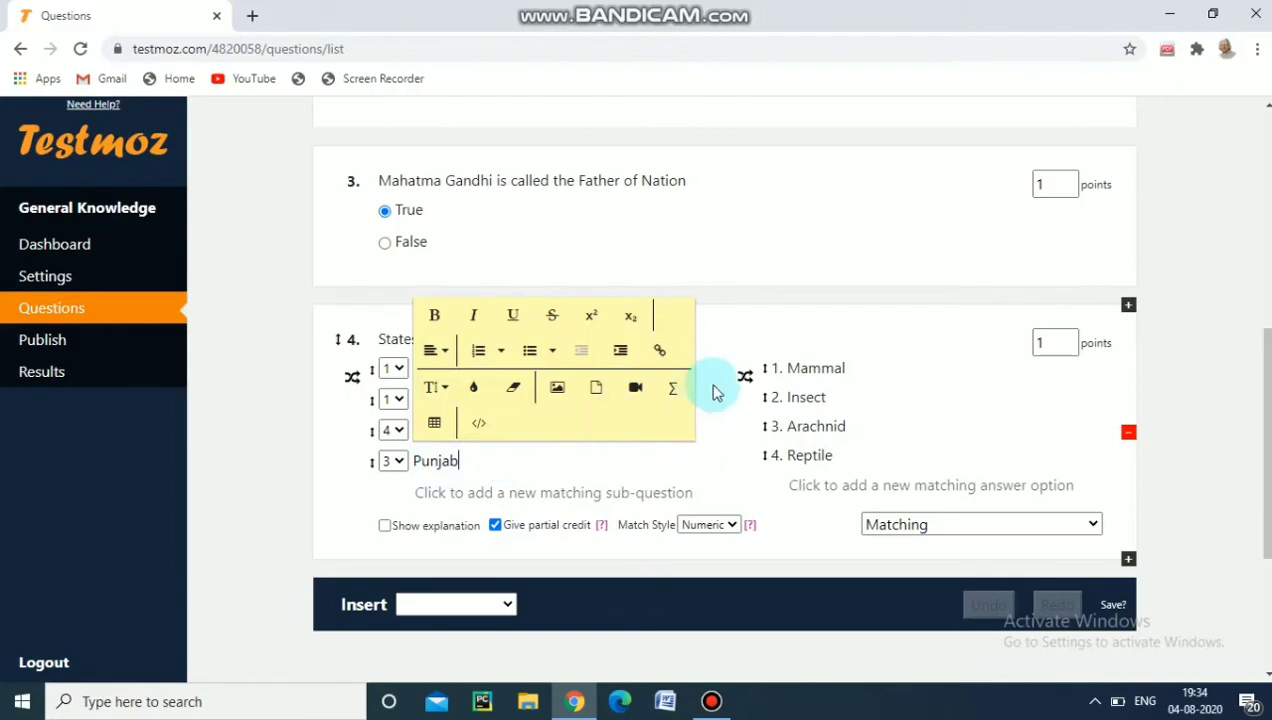
- Replace answer options 4 and 3 of the States and capital matching question with Chennai and Bengaluru
{"action": "left_click", "coordinate": [813, 375]}
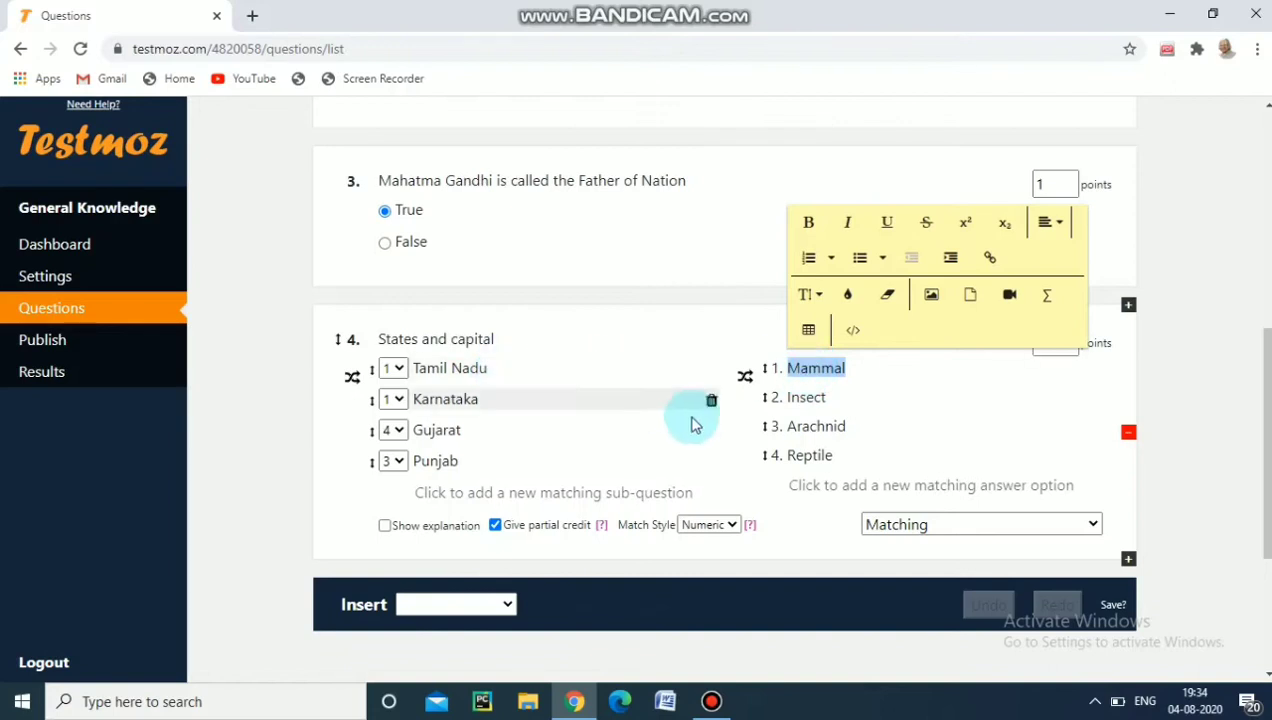
{"action": "left_click", "coordinate": [822, 455]}
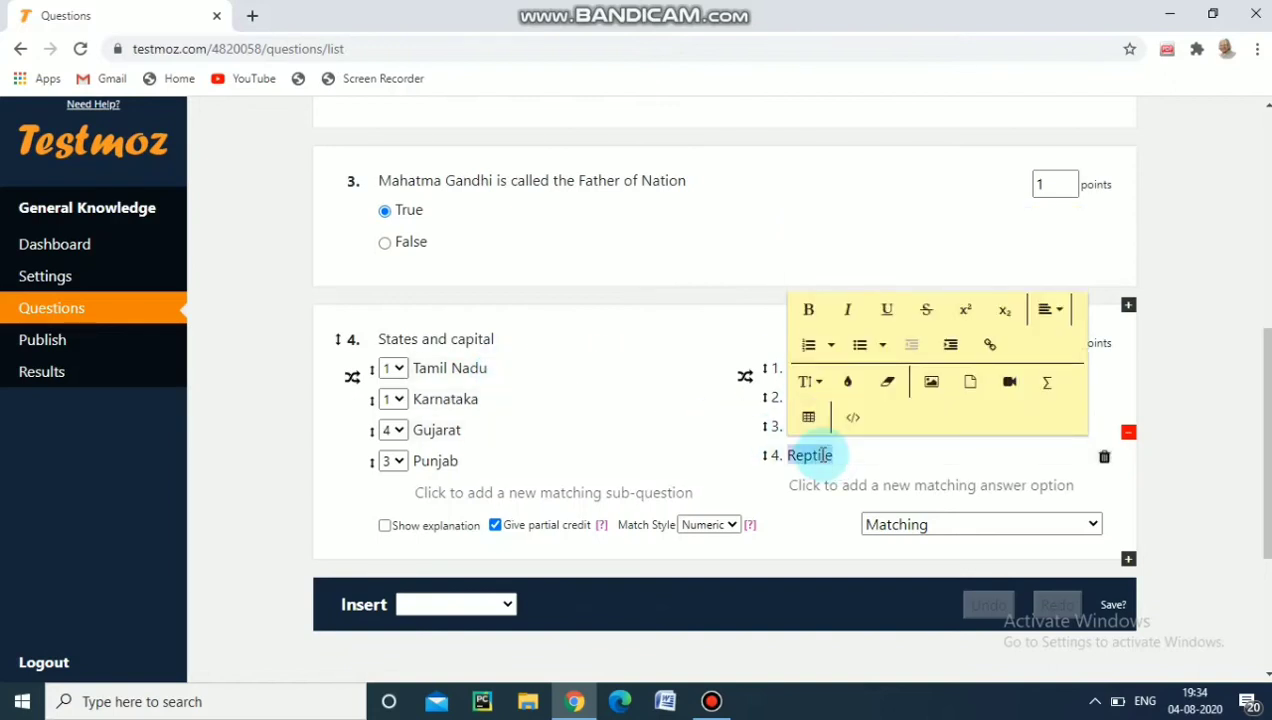
{"action": "type", "text": "Chennai"}
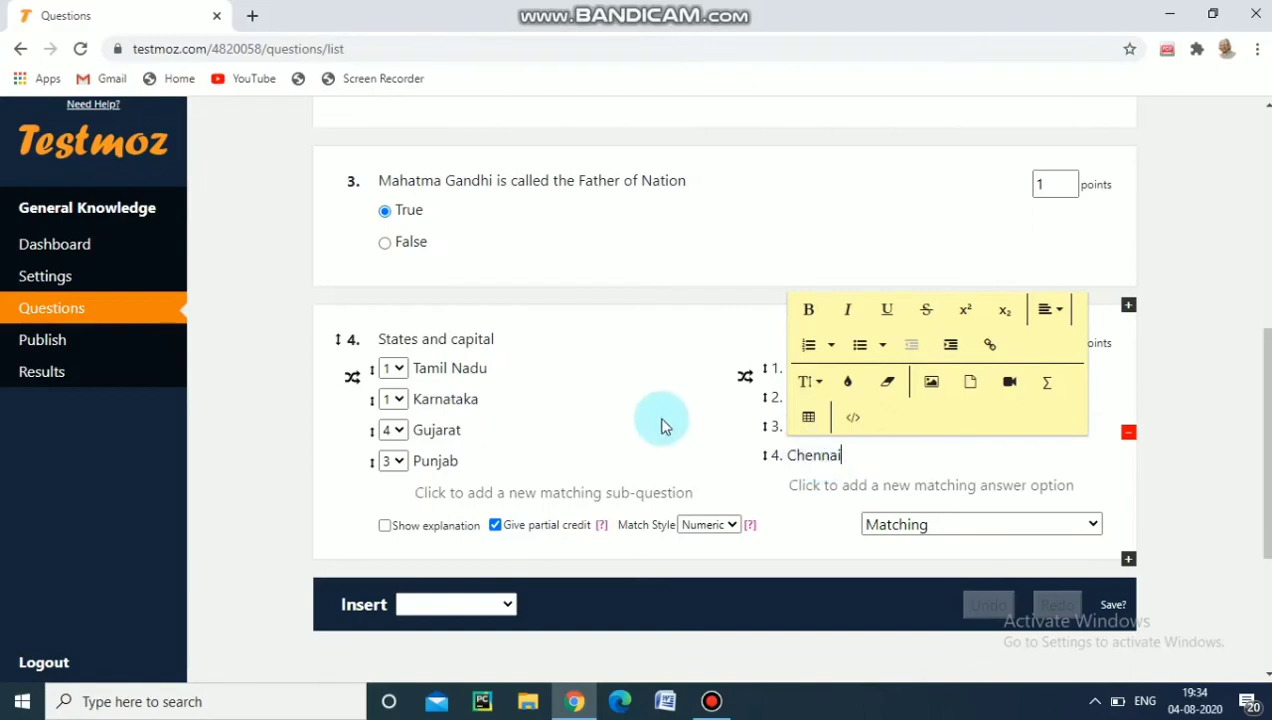
{"action": "left_click", "coordinate": [770, 429]}
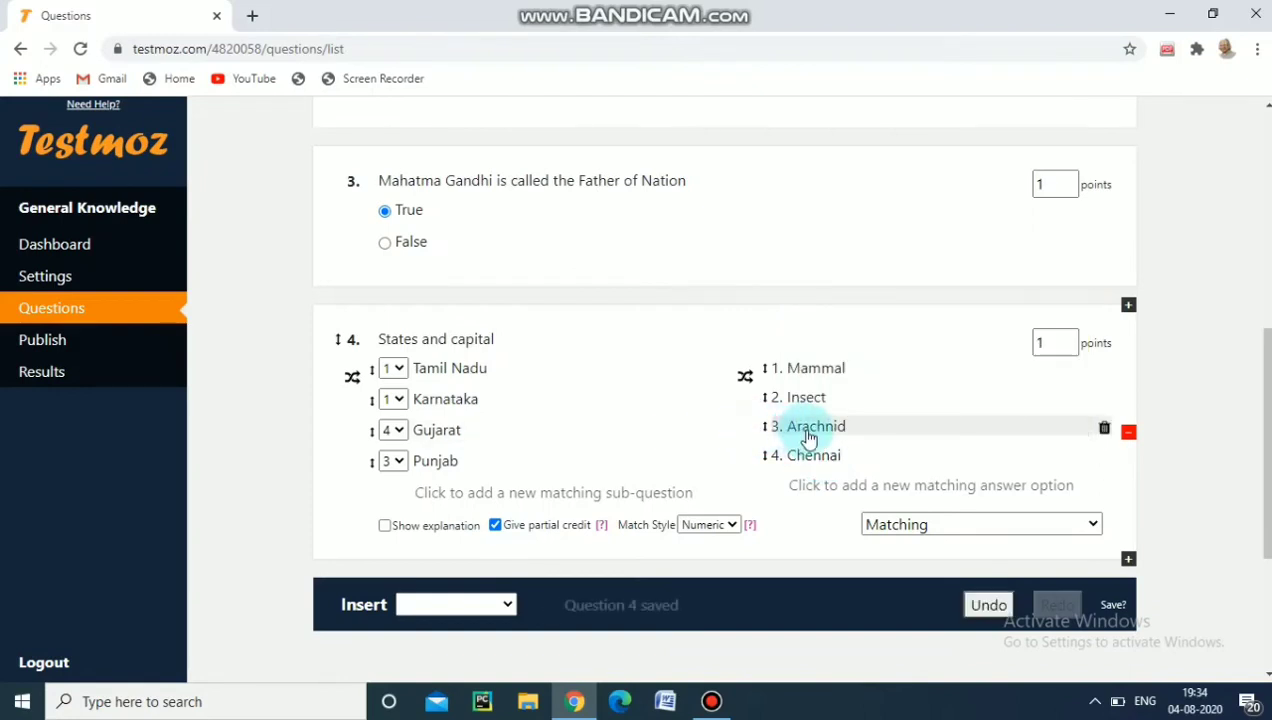
{"action": "double_click", "coordinate": [808, 432]}
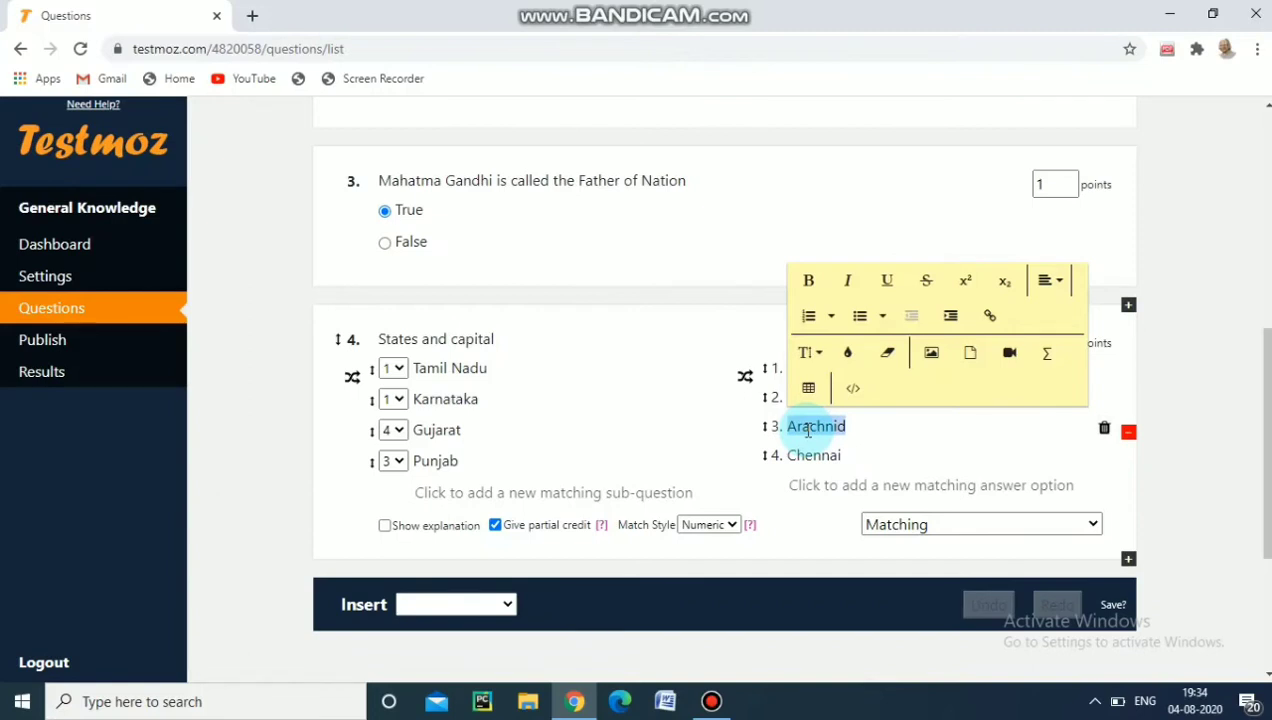
{"action": "type", "text": "Bengalur"}
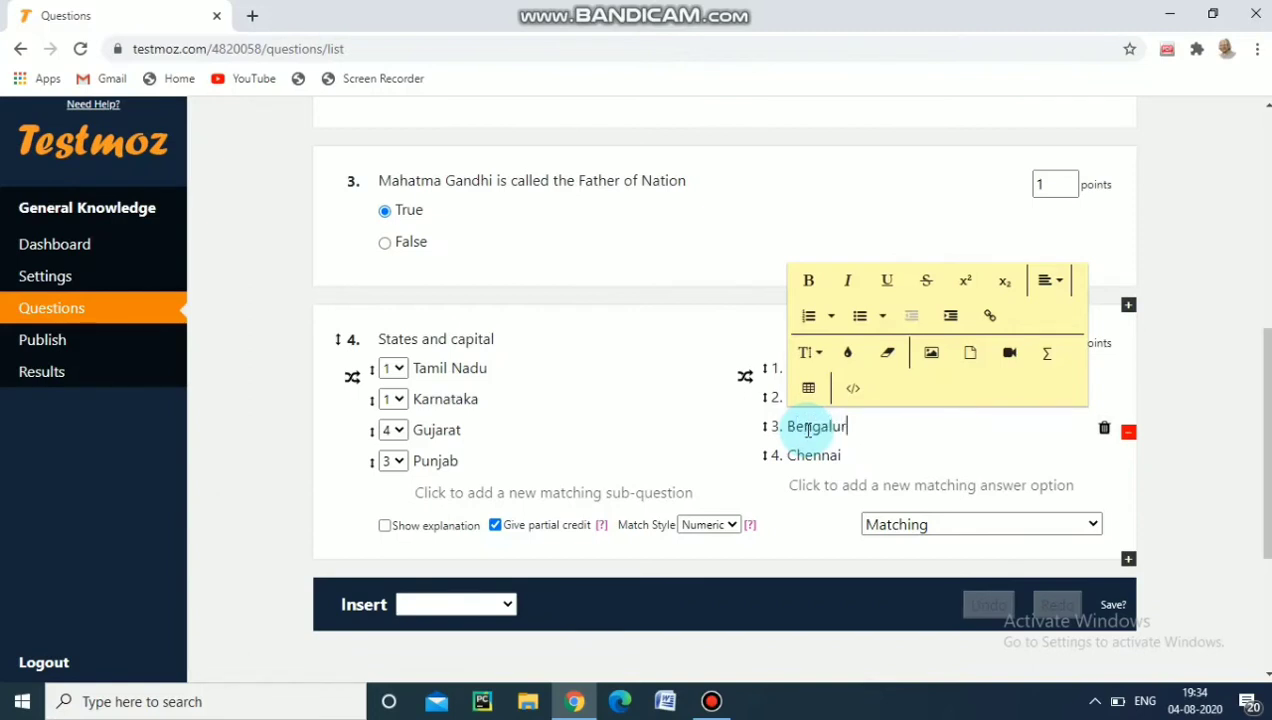
{"action": "type", "text": "u"}
- Replace answer options 1 and 2 of the States and capital matching question with Gandhinagar and Chandigarh
{"action": "double_click", "coordinate": [438, 430]}
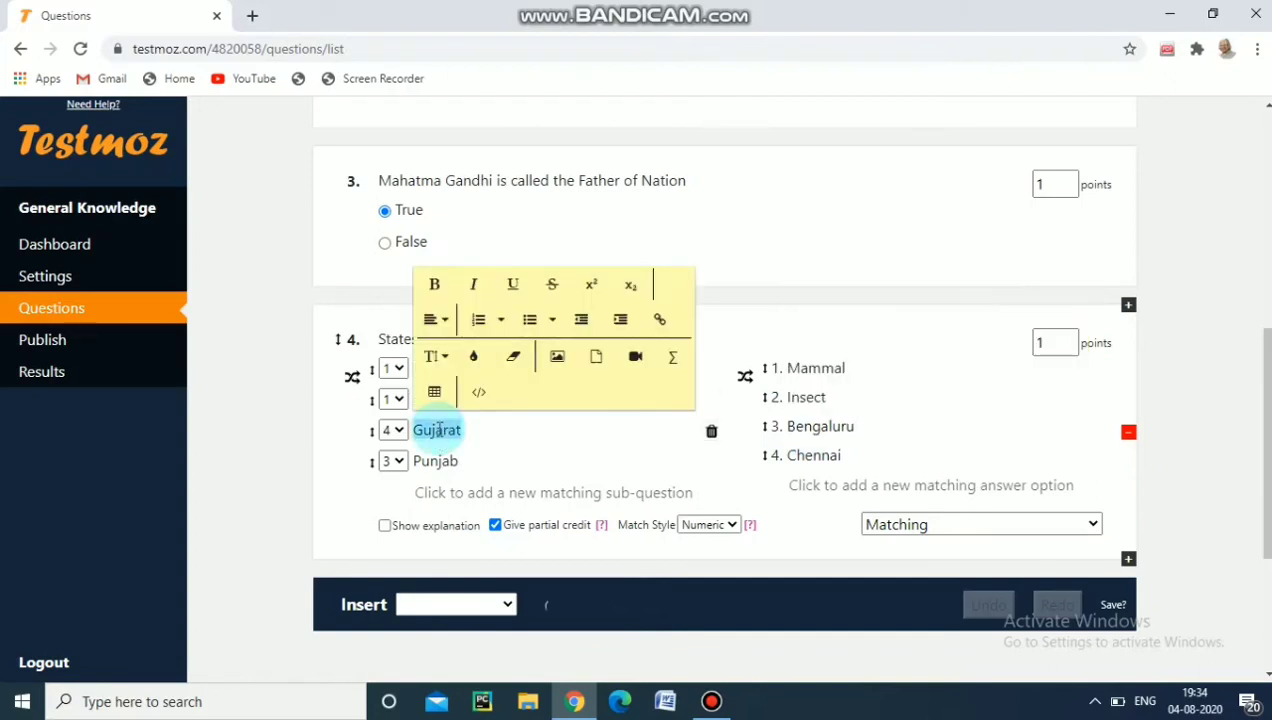
{"action": "double_click", "coordinate": [791, 370]}
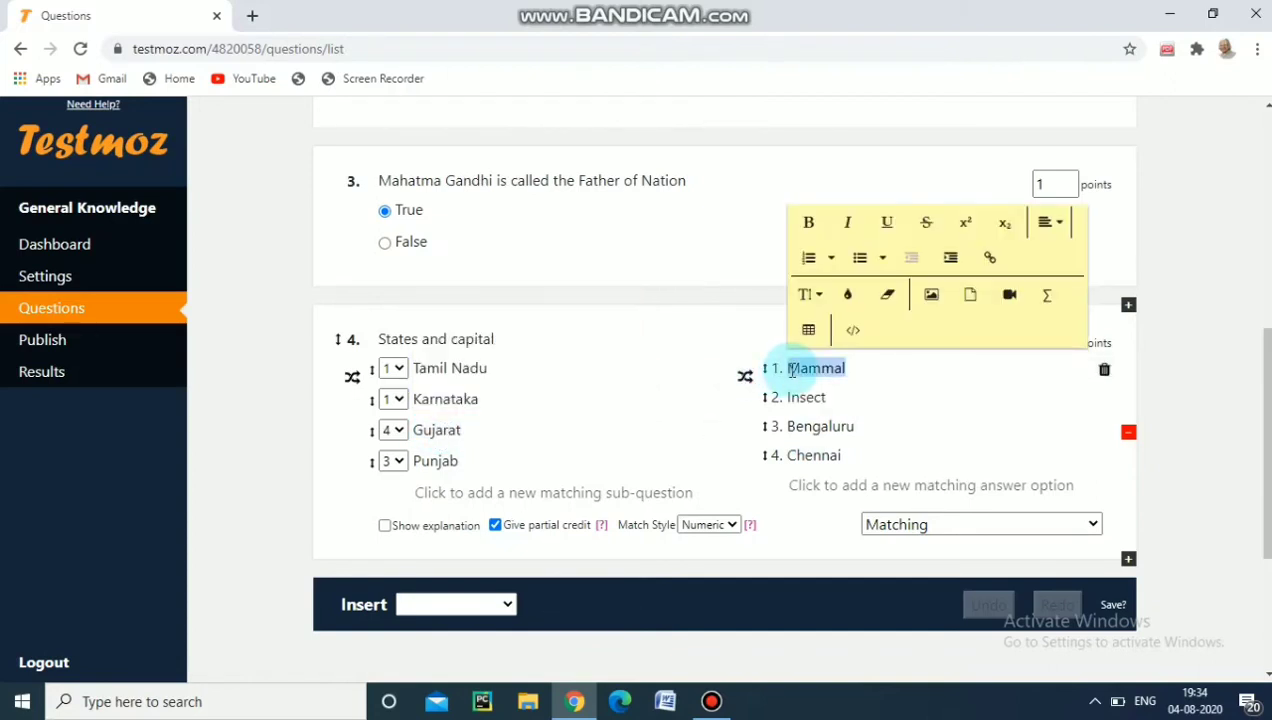
{"action": "type", "text": "Gandhi"}
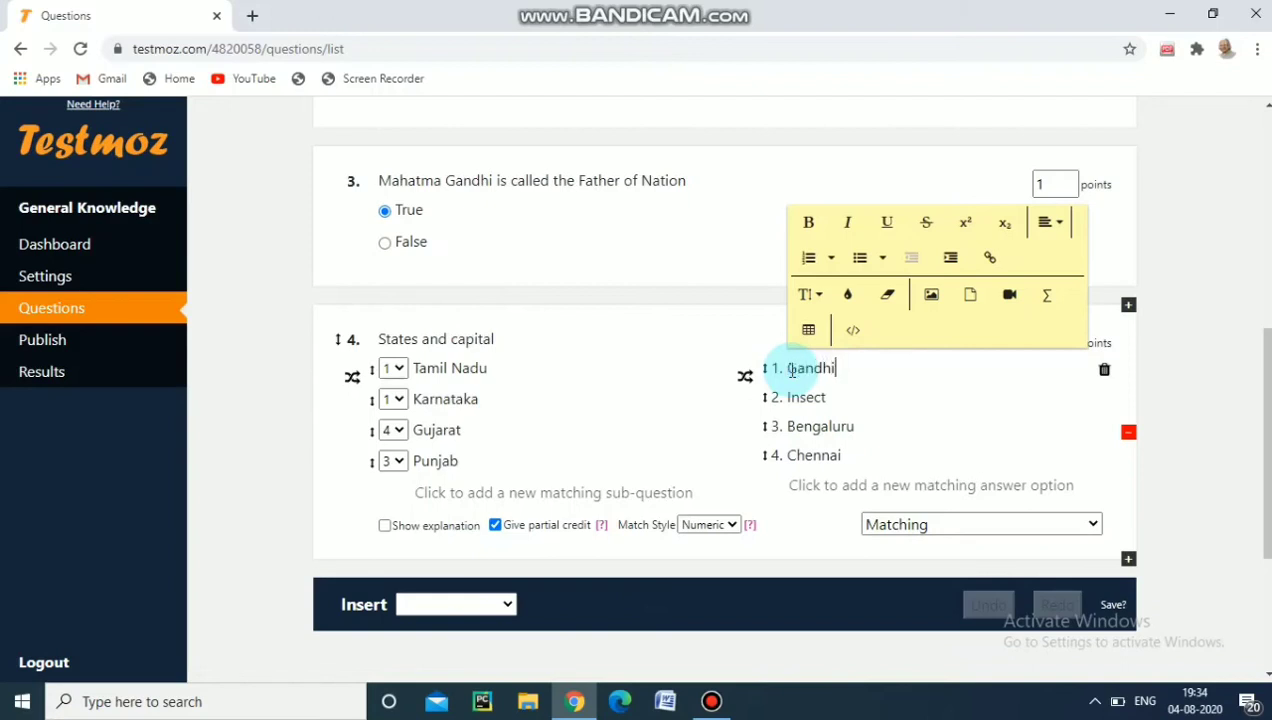
{"action": "type", "text": "nagar"}
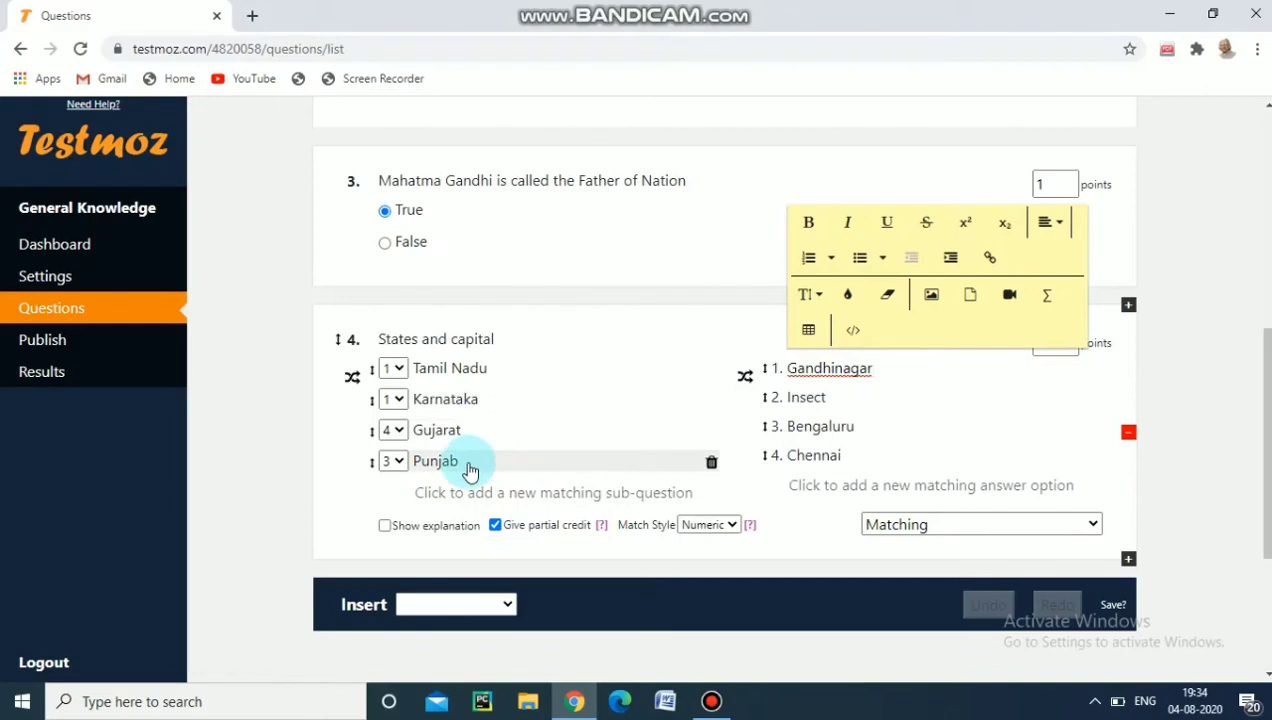
{"action": "double_click", "coordinate": [805, 398]}
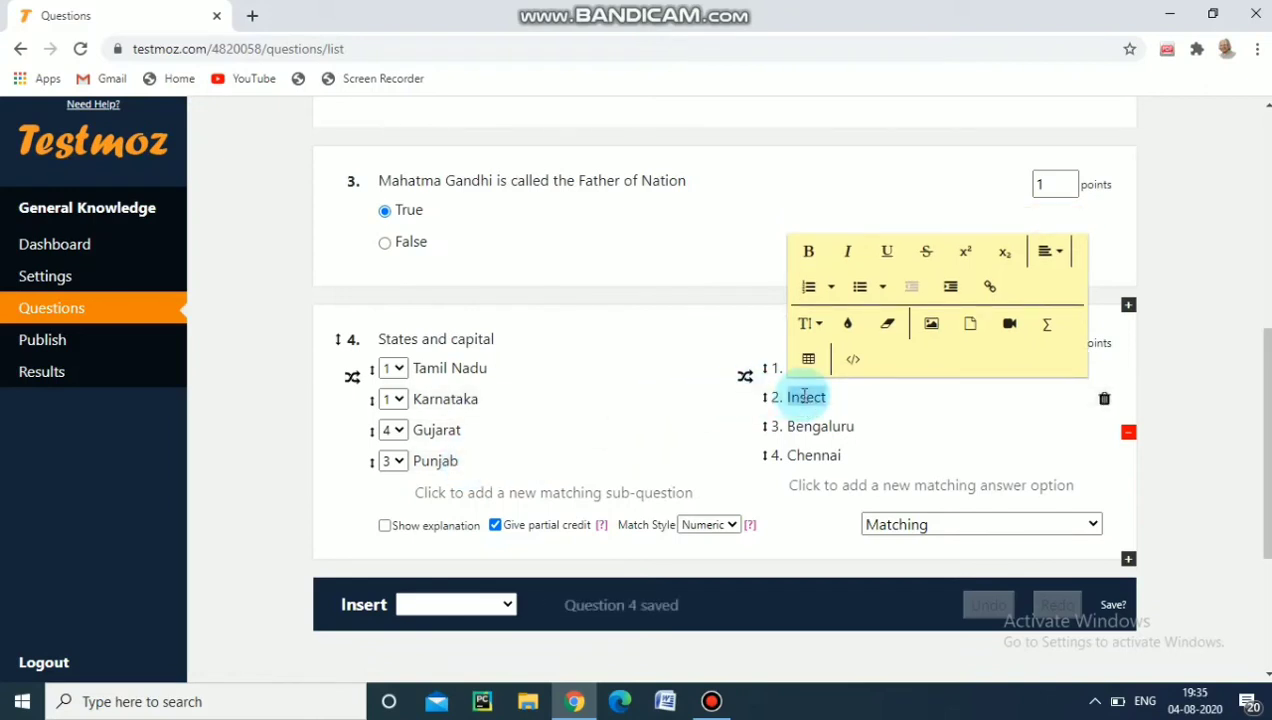
{"action": "type", "text": "Chand"}
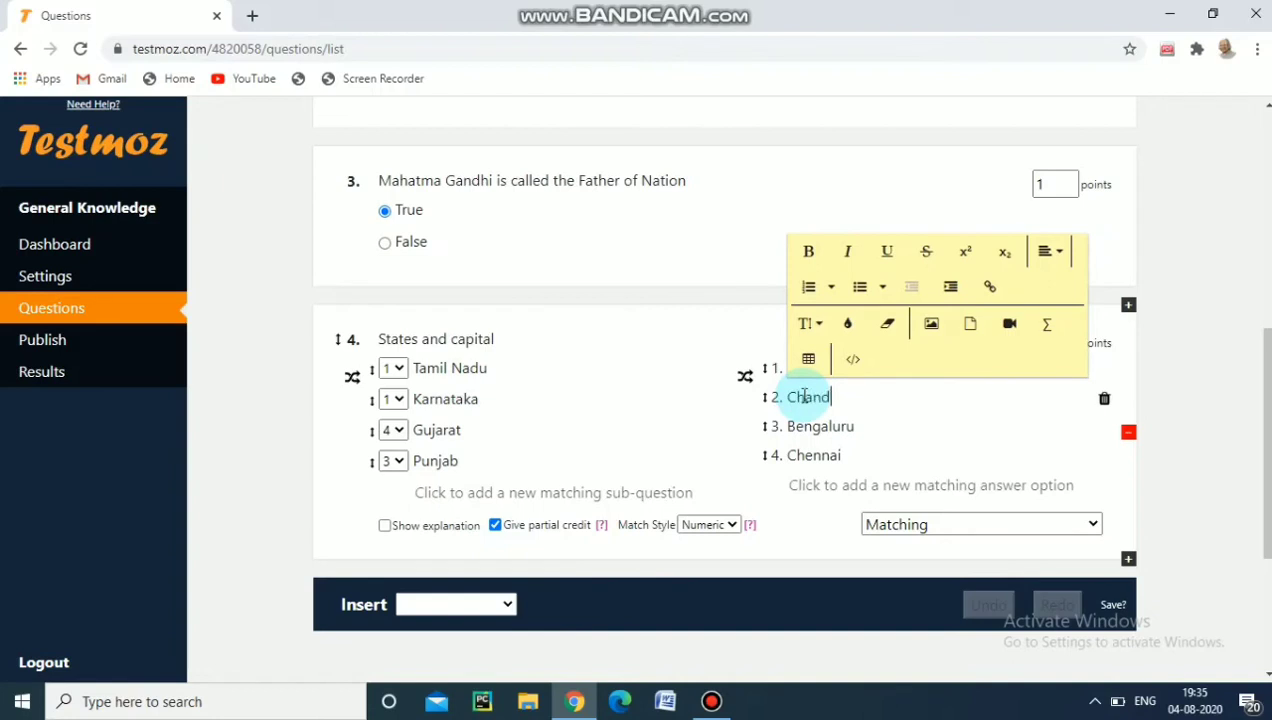
{"action": "type", "text": "igarh"}
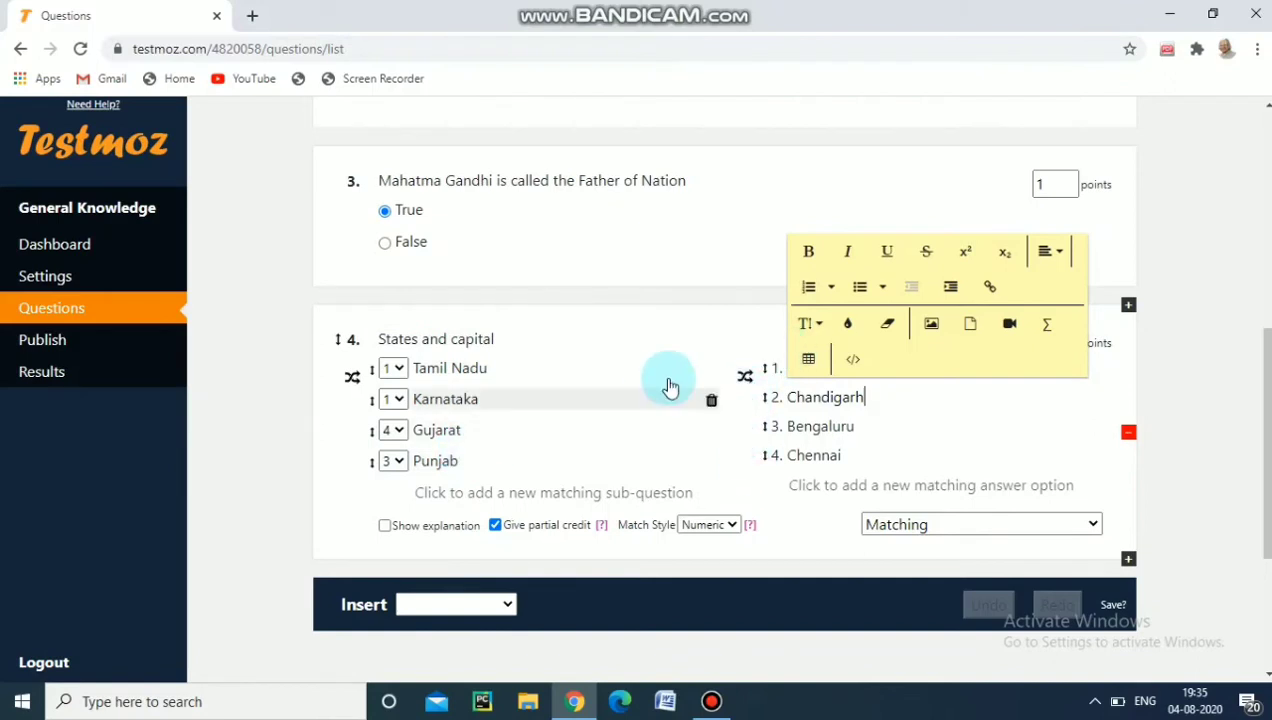
- Match Tamil Nadu to 4, Karnataka to 3, Gujarat to 1 and Punjab to 2, and make question 4 worth 4 points
{"action": "left_click", "coordinate": [394, 369]}
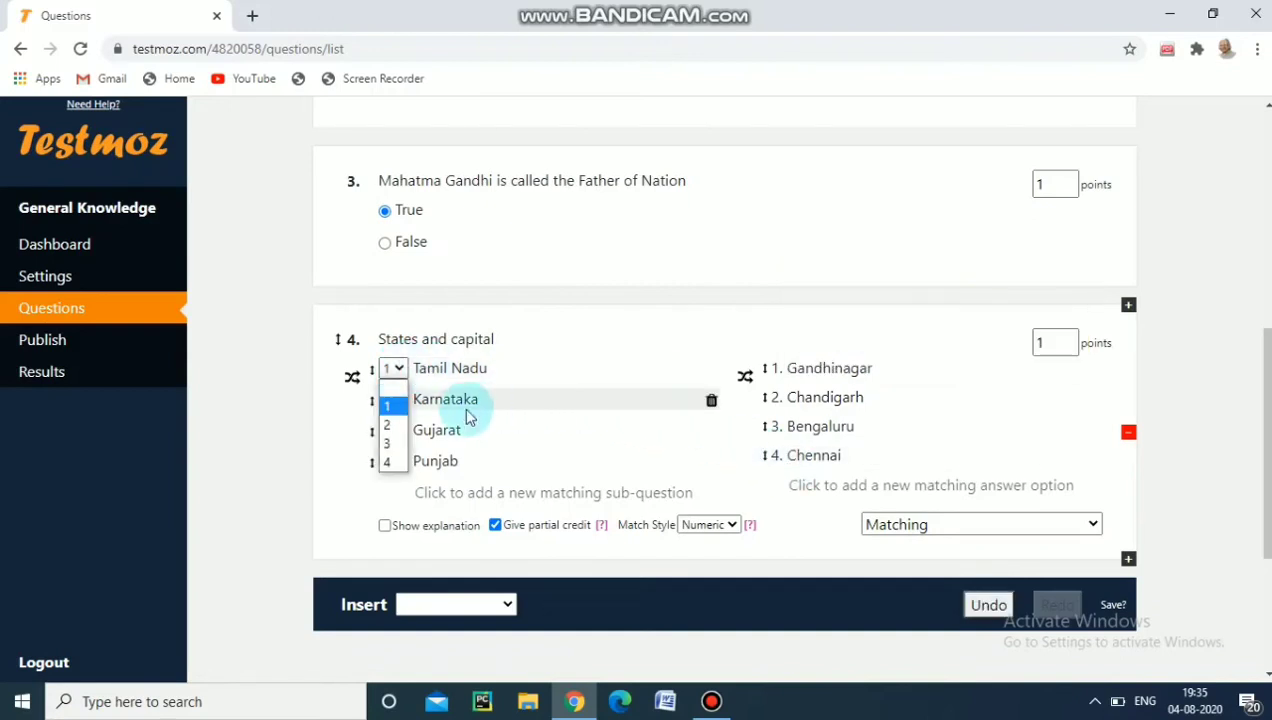
{"action": "left_click", "coordinate": [393, 461]}
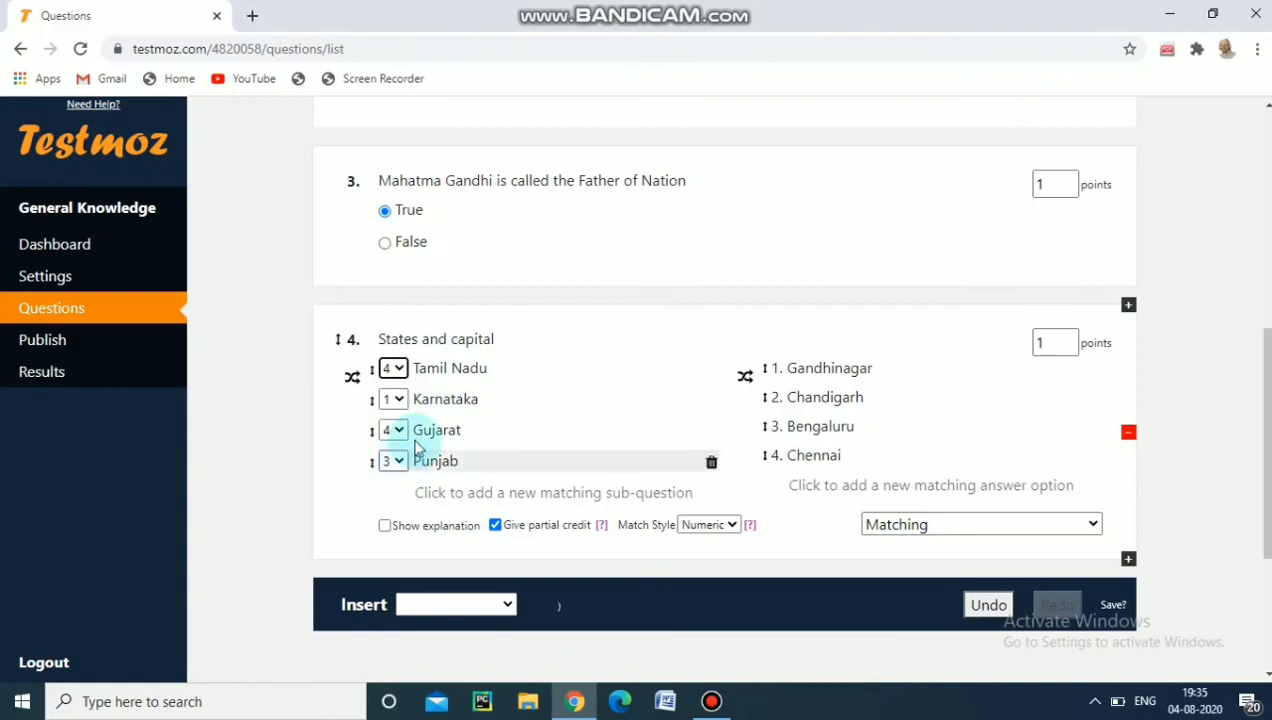
{"action": "left_click", "coordinate": [399, 400]}
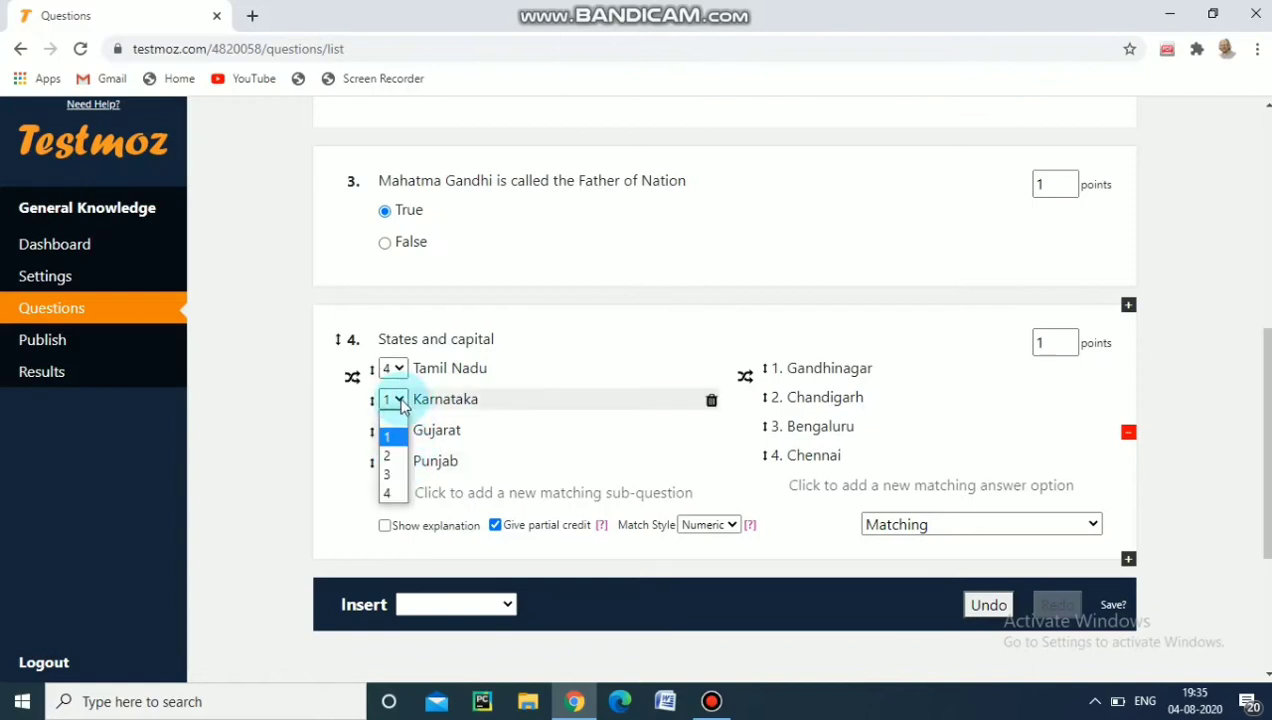
{"action": "left_click", "coordinate": [393, 477]}
{"action": "left_click", "coordinate": [397, 431]}
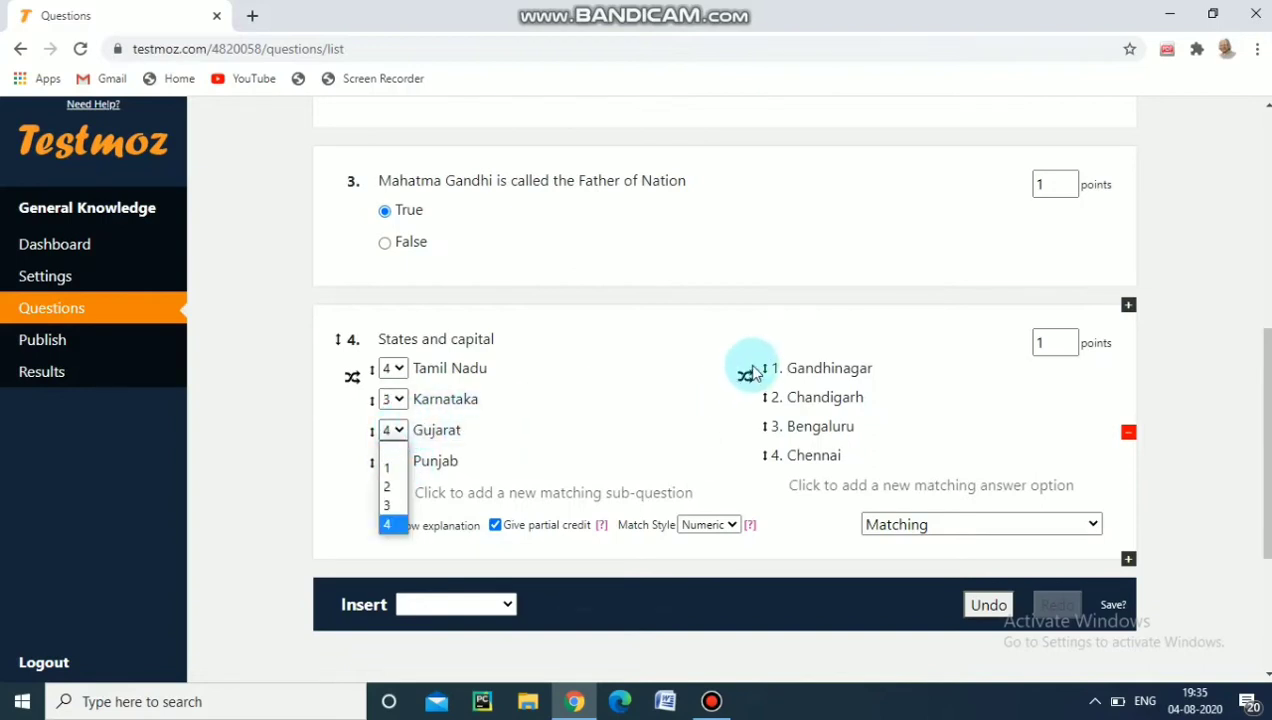
{"action": "left_click", "coordinate": [389, 468]}
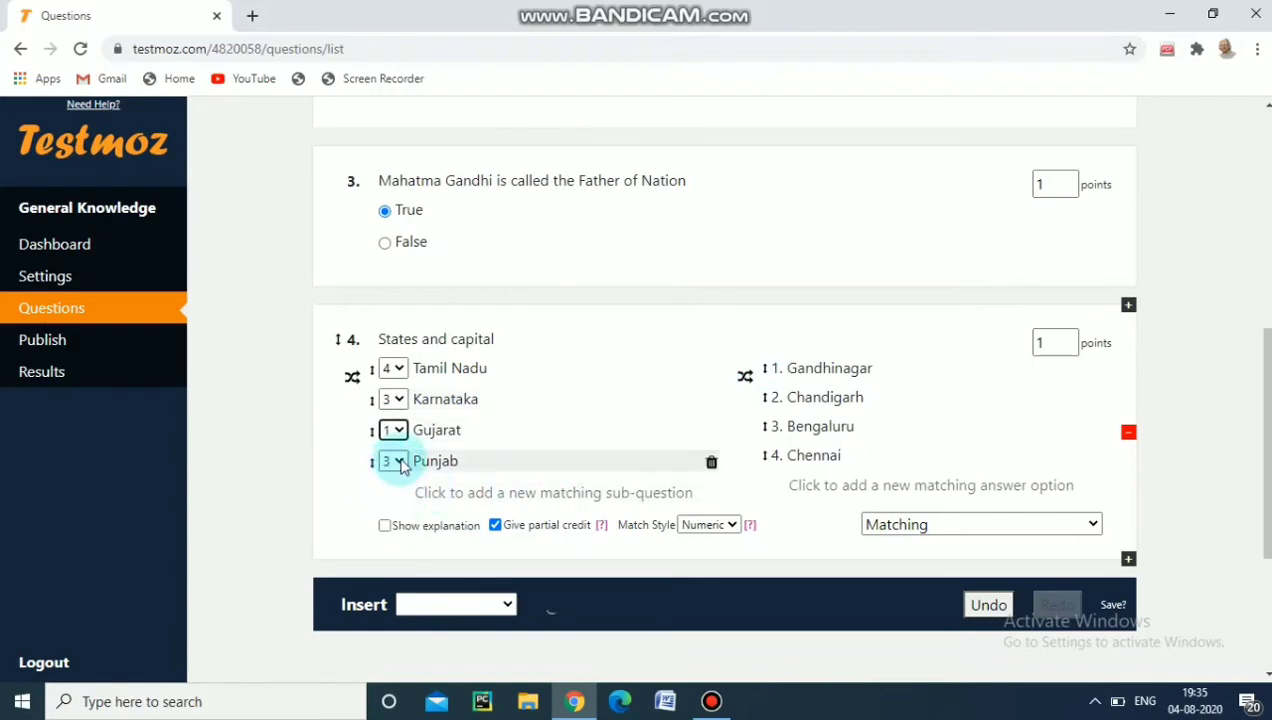
{"action": "left_click", "coordinate": [391, 463]}
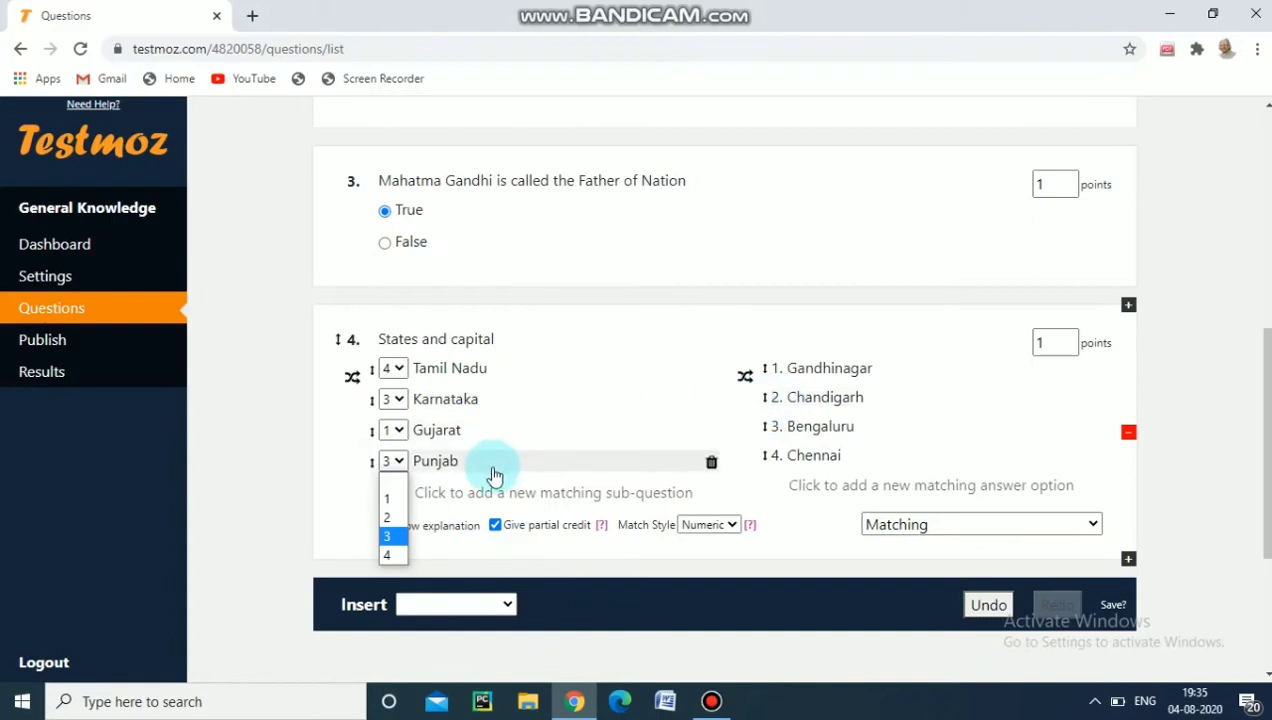
{"action": "left_click", "coordinate": [387, 517]}
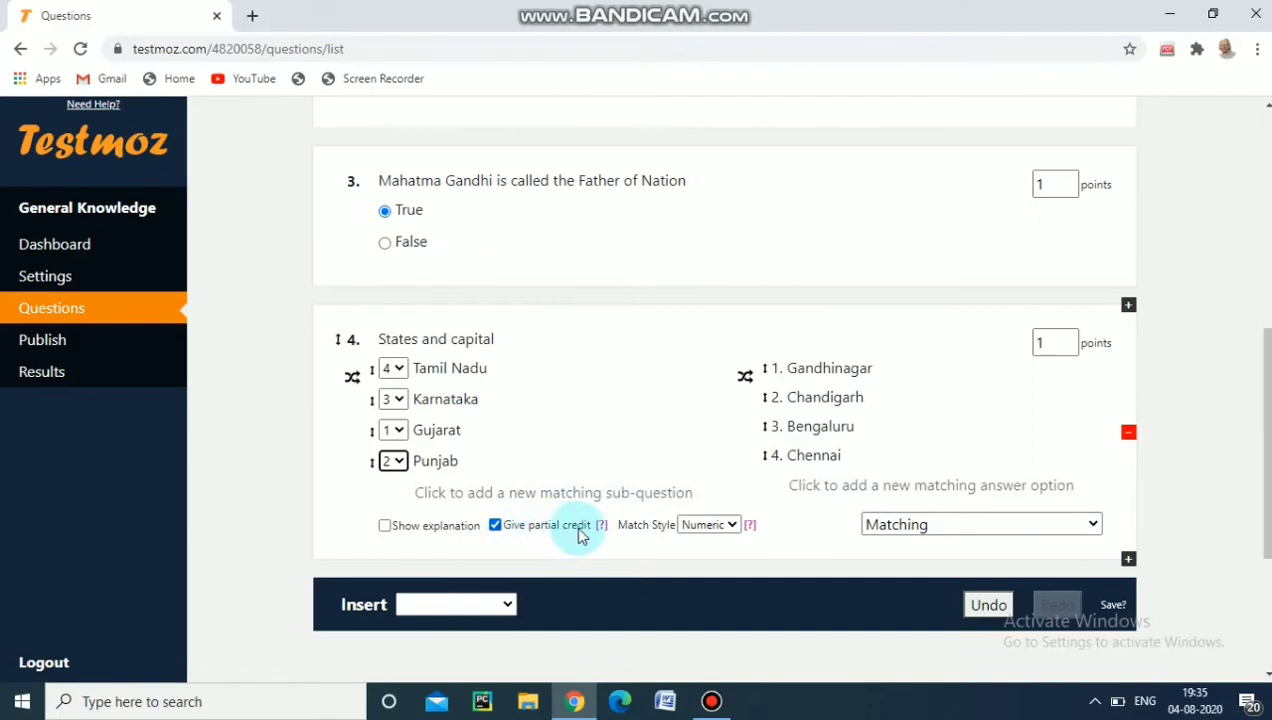
{"action": "left_click", "coordinate": [1043, 342]}
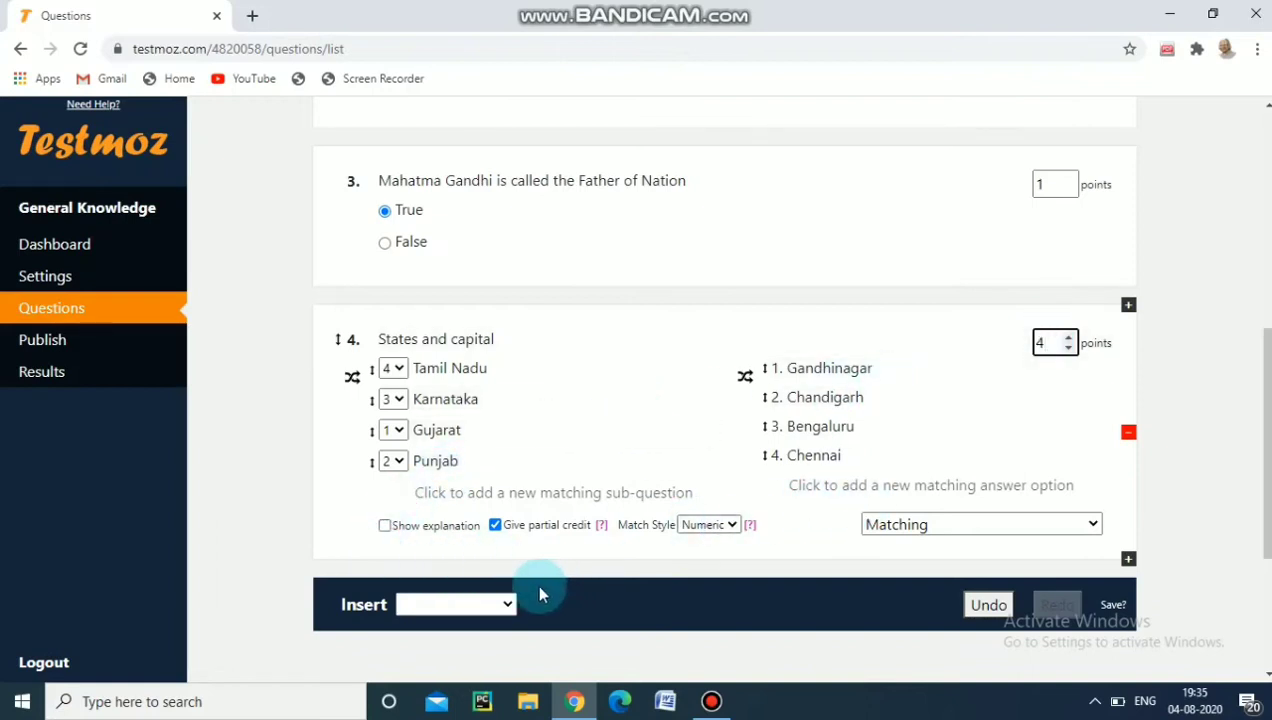
- Insert a graded fill in the blank question reading "Birthday of ______________ is celebrated as Children's day"
{"action": "left_click", "coordinate": [507, 604]}
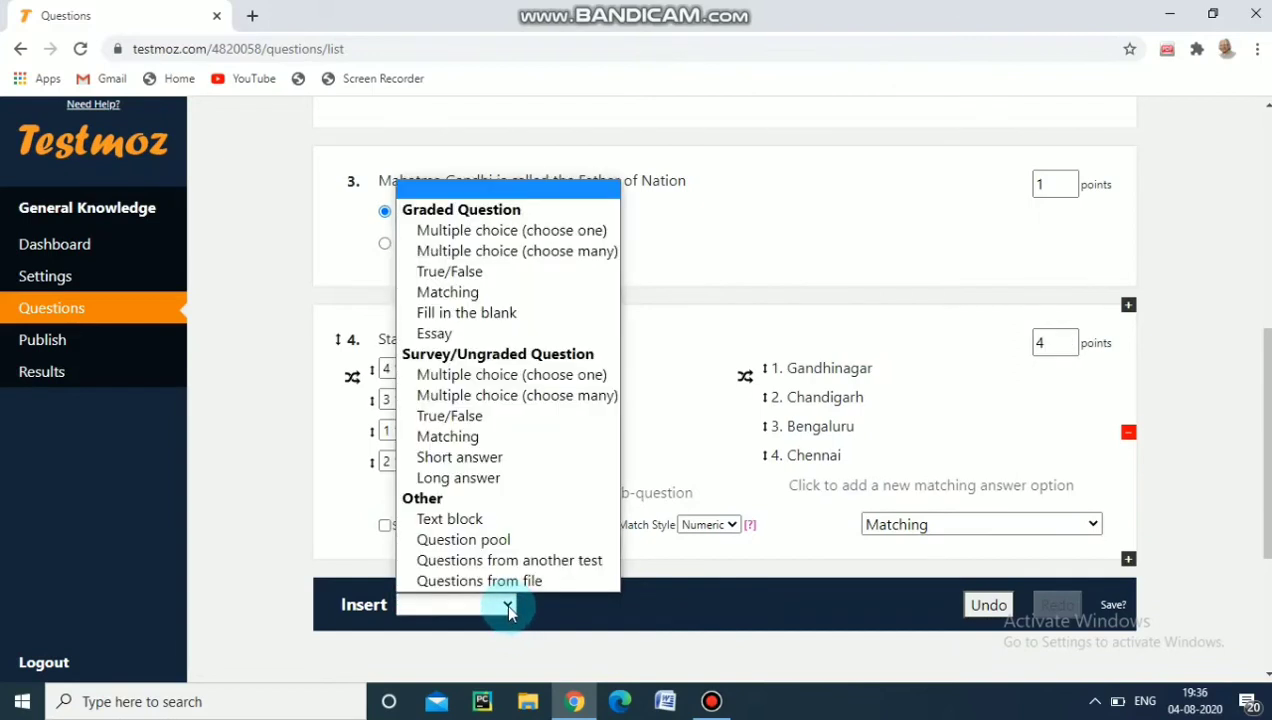
{"action": "left_click", "coordinate": [533, 326]}
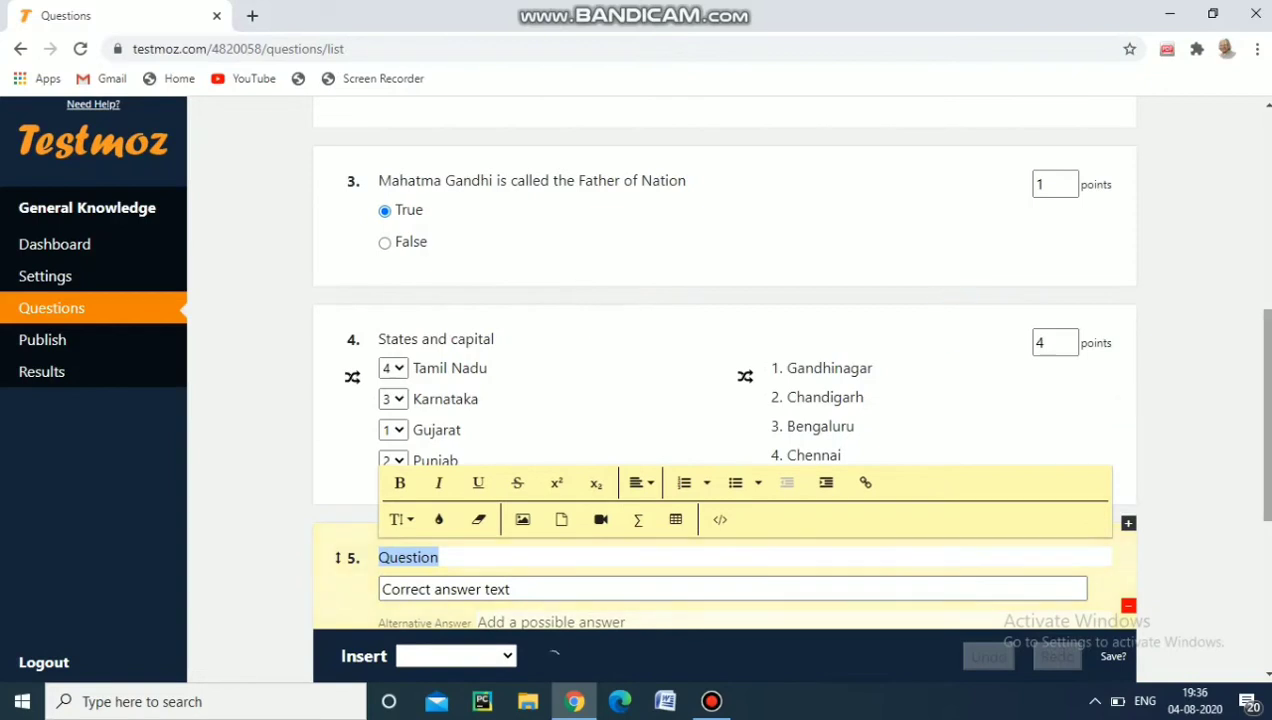
{"action": "scroll", "coordinate": [1268, 430], "scroll_direction": "down", "scroll_amount": 3}
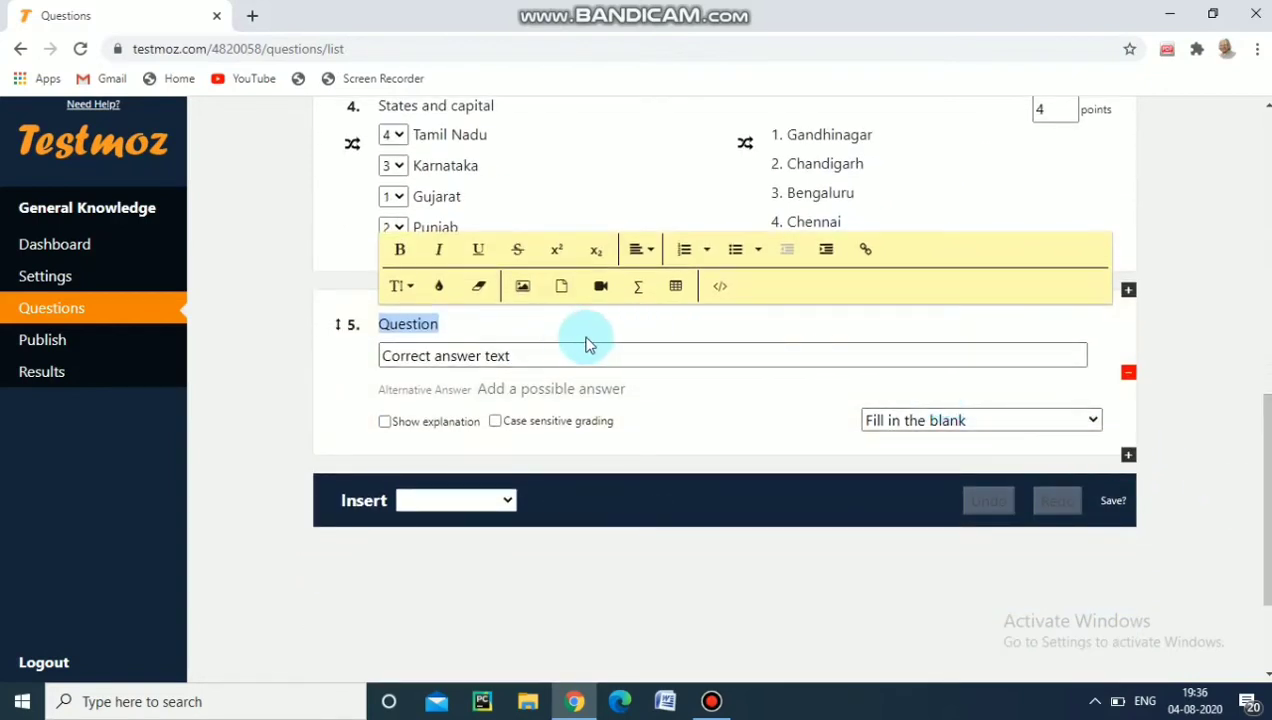
{"action": "left_click", "coordinate": [469, 320]}
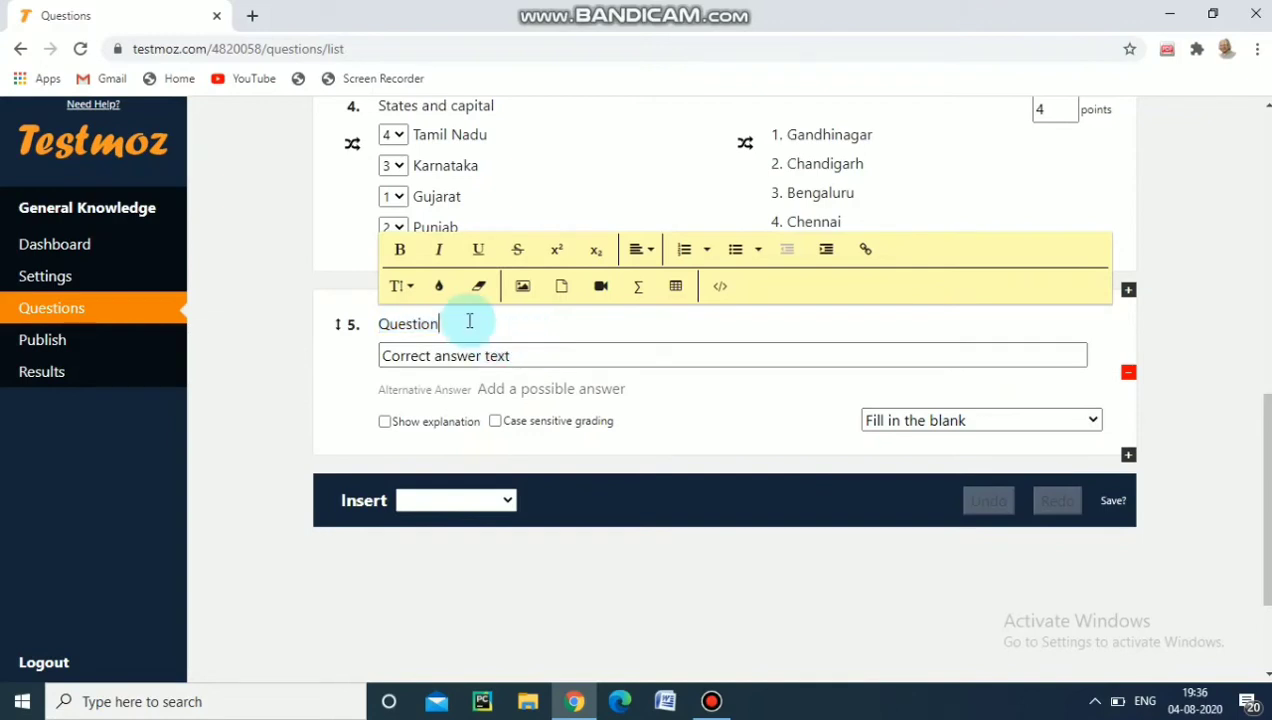
{"action": "key", "text": "BackSpace"}
{"action": "key", "text": "BackSpace"}
{"action": "key", "text": "BackSpace"}
{"action": "key", "text": "BackSpace"}
{"action": "key", "text": "BackSpace"}
{"action": "key", "text": "BackSpace"}
{"action": "key", "text": "BackSpace"}
{"action": "key", "text": "BackSpace"}
{"action": "type", "text": "Birthday of ______________"}
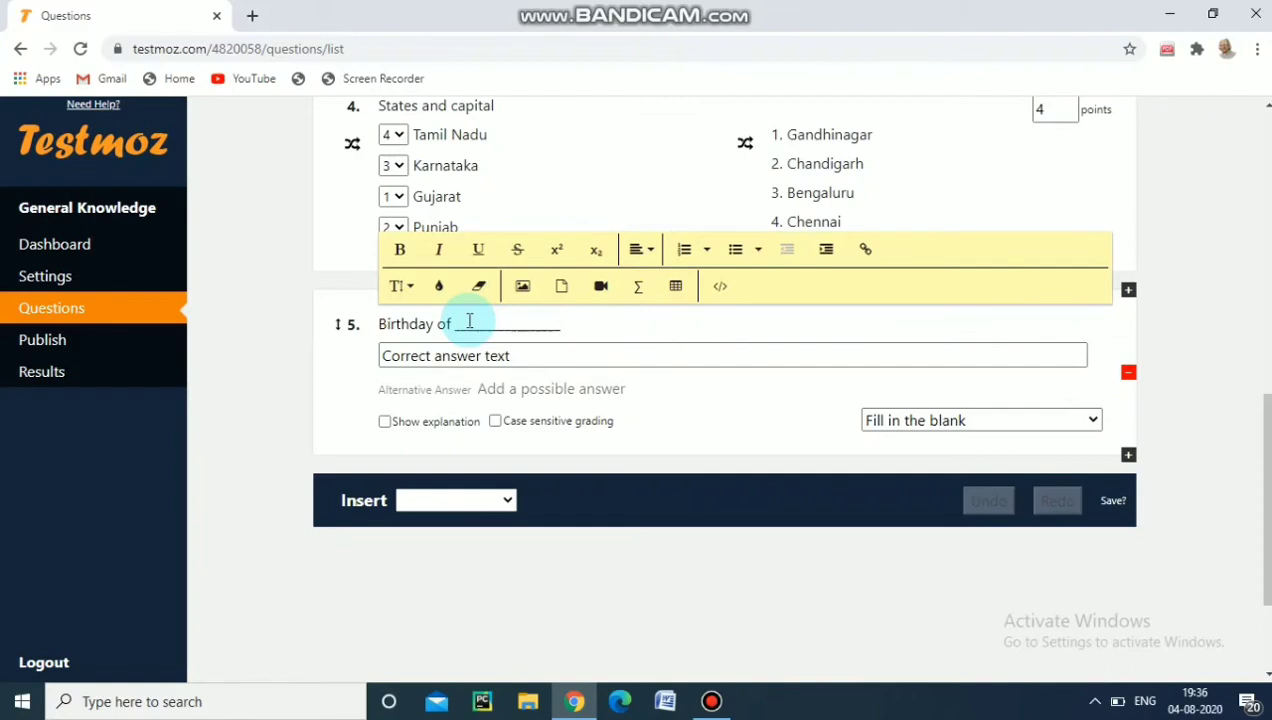
{"action": "type", "text": " is celebrated a"}
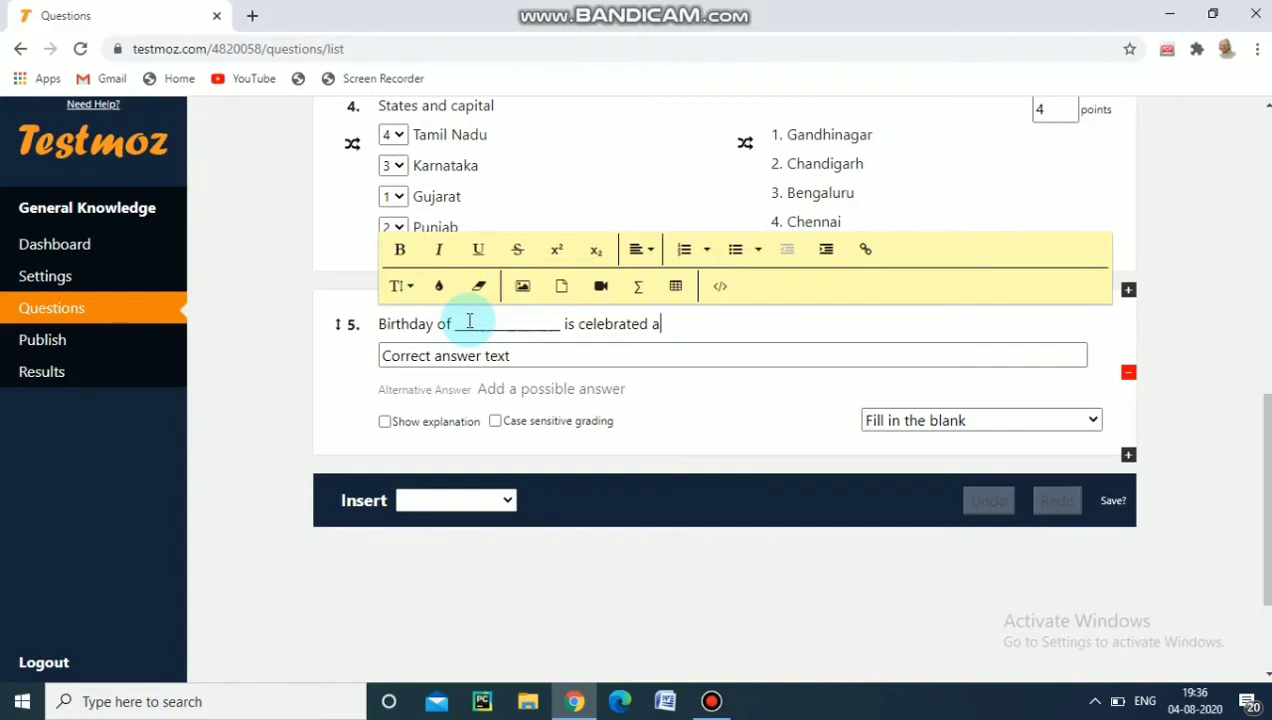
{"action": "type", "text": "s Children's day"}
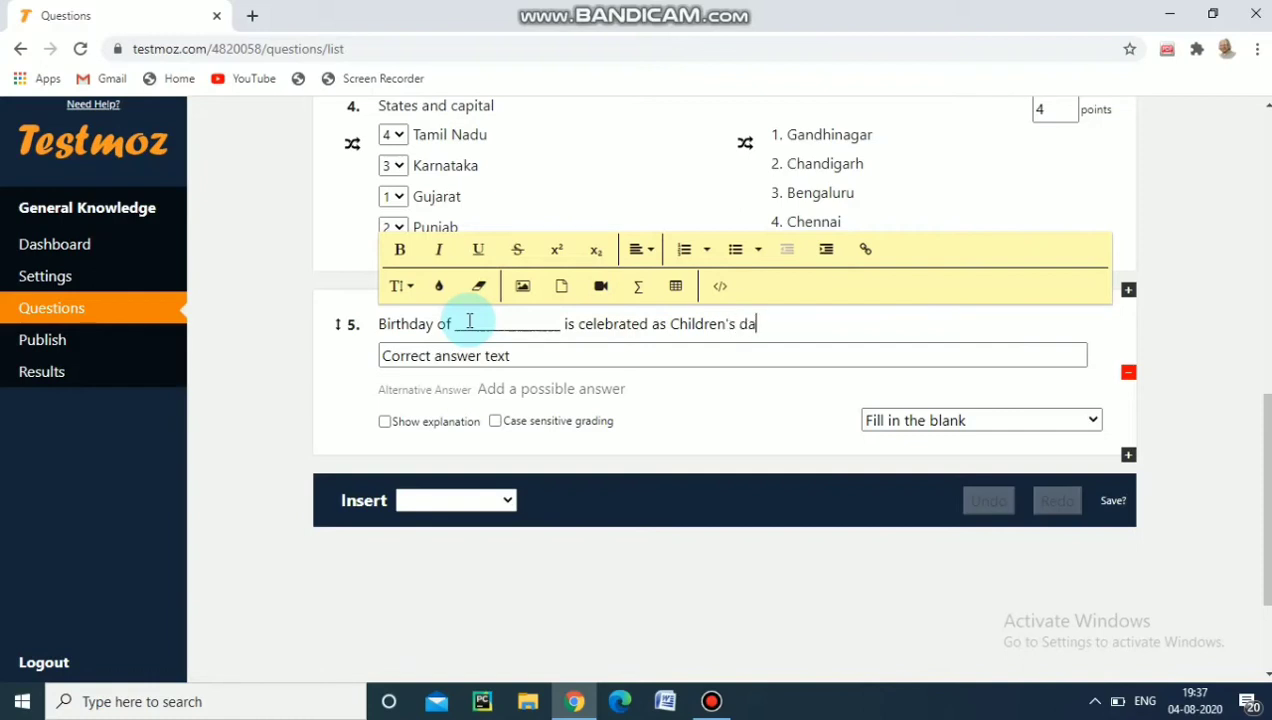
- Set the correct answer of question 5 to Jawaharlal Nehru, with Nehru and Nehruji as alternative answers
{"action": "left_click", "coordinate": [513, 356]}
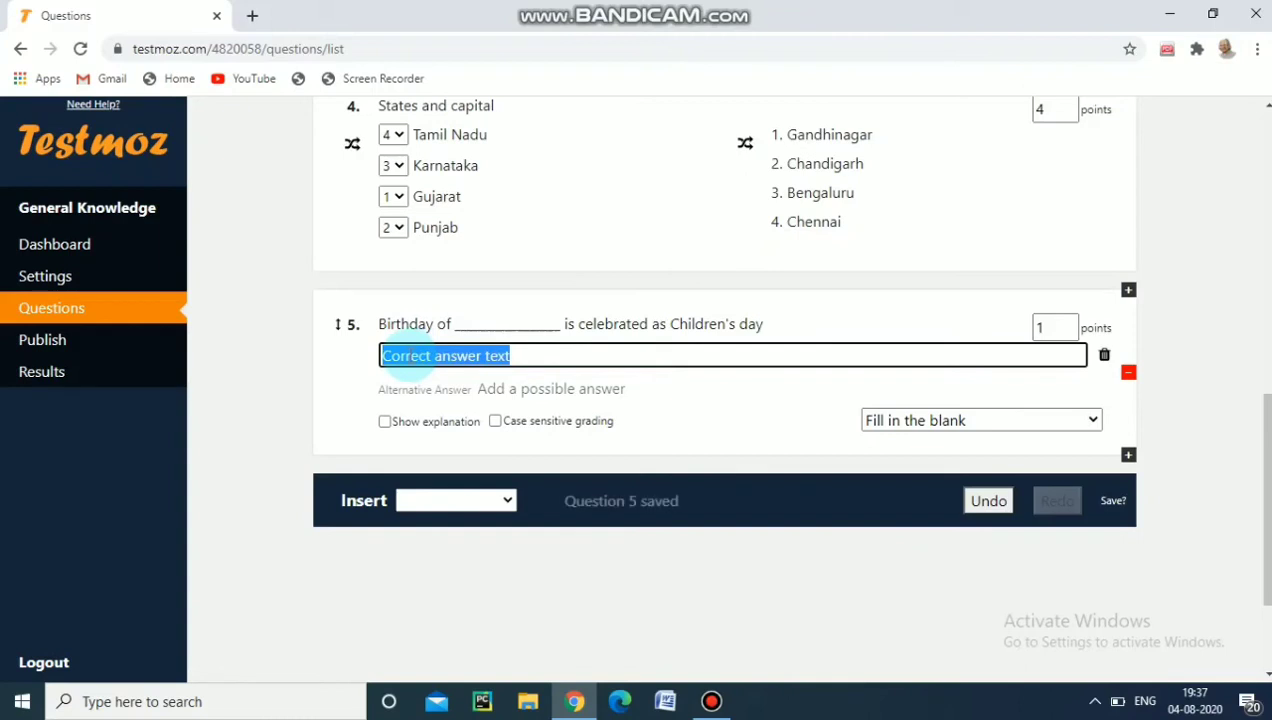
{"action": "type", "text": "Jawa"}
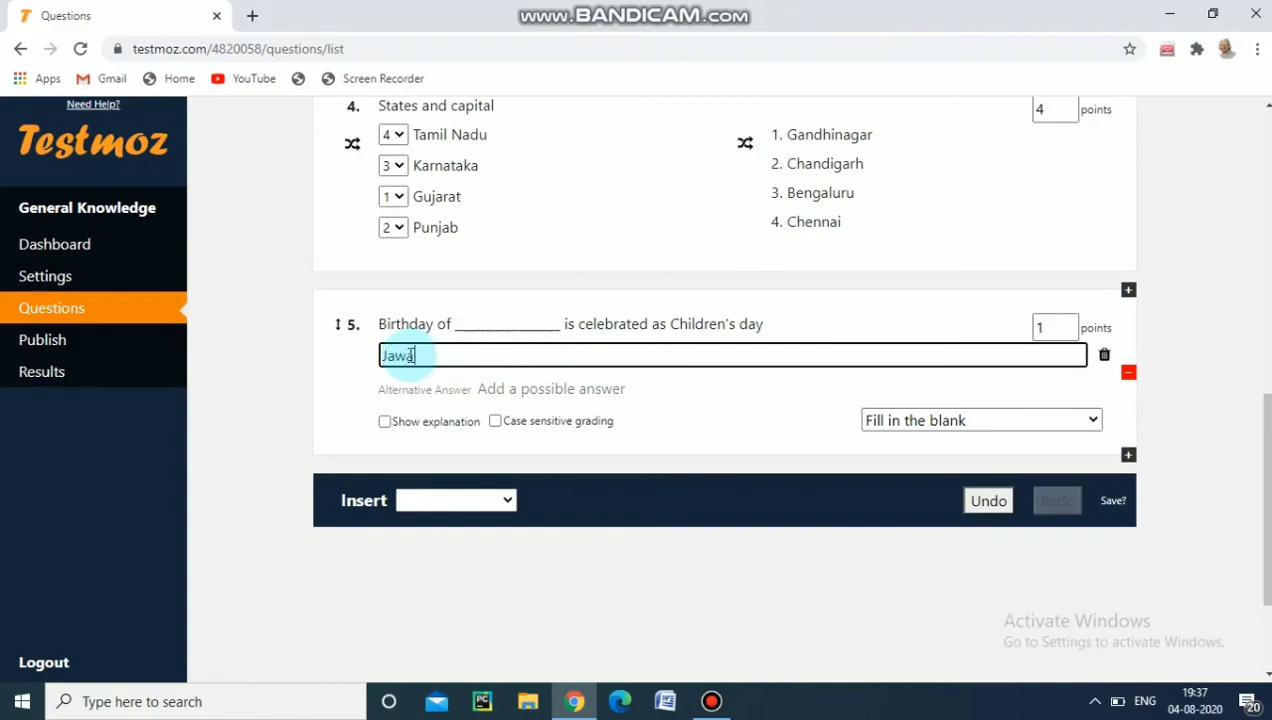
{"action": "type", "text": "harlal Nehru"}
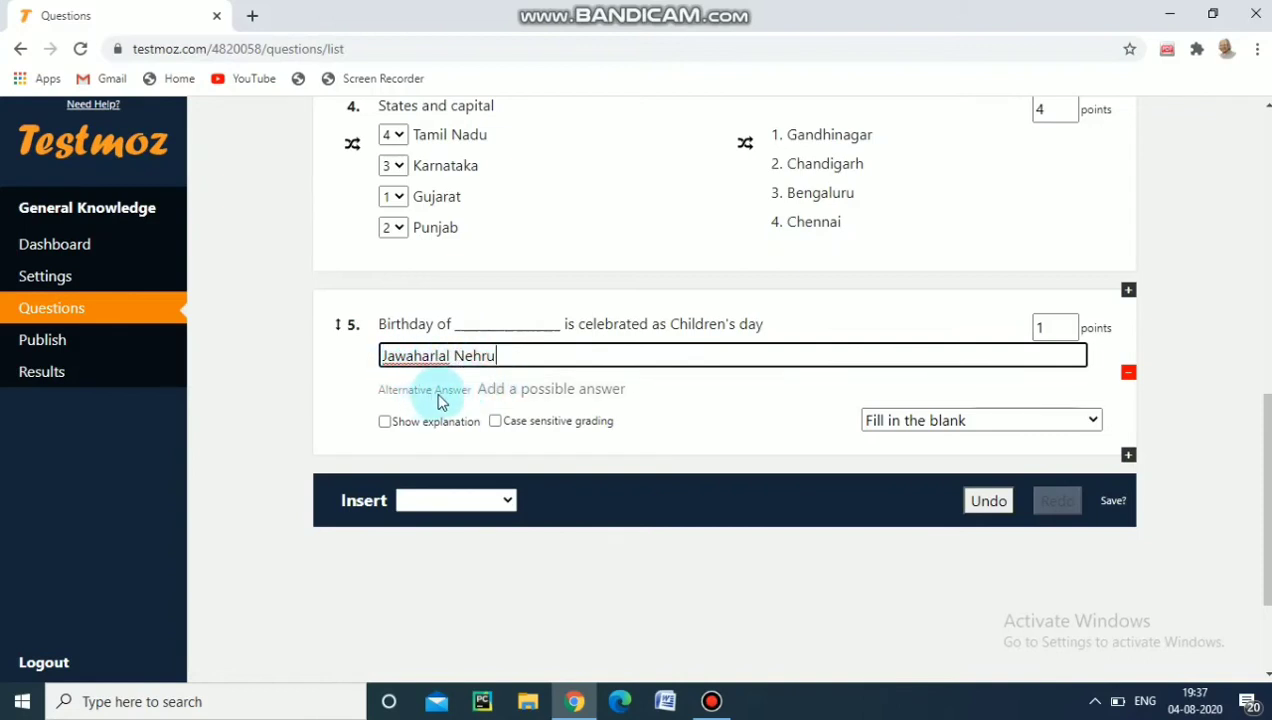
{"action": "left_click", "coordinate": [507, 390]}
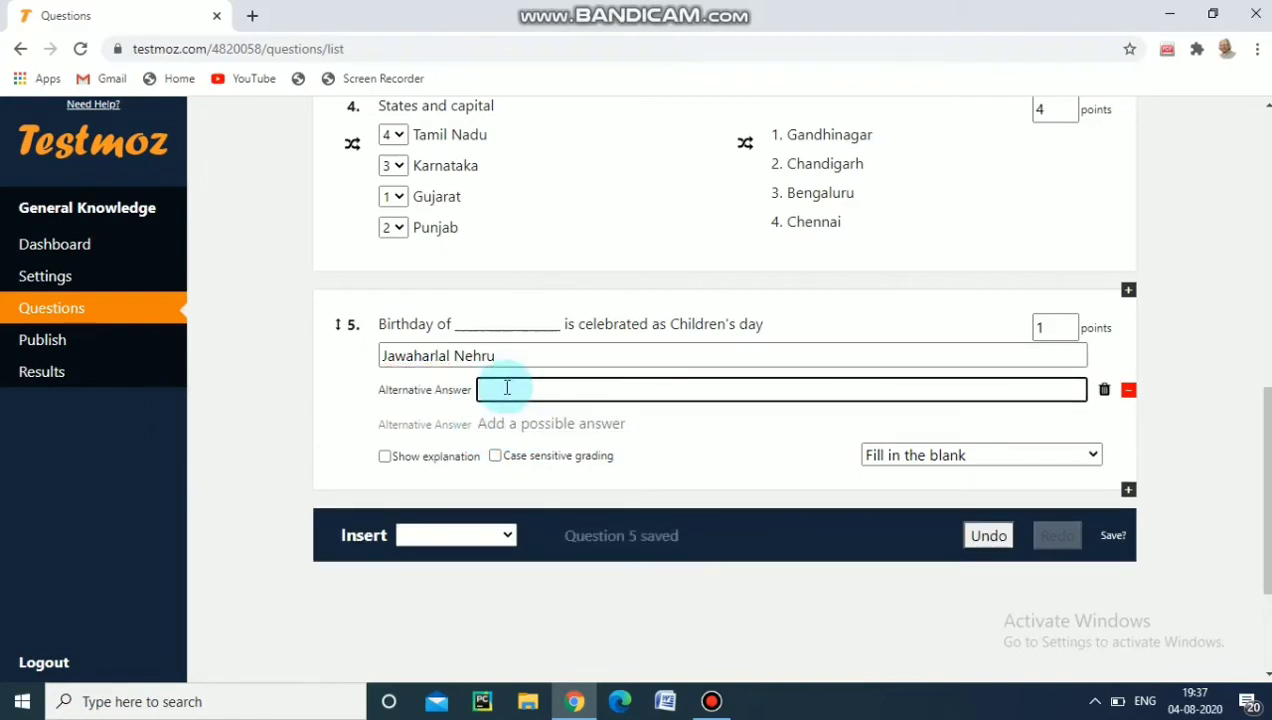
{"action": "type", "text": "Nehru"}
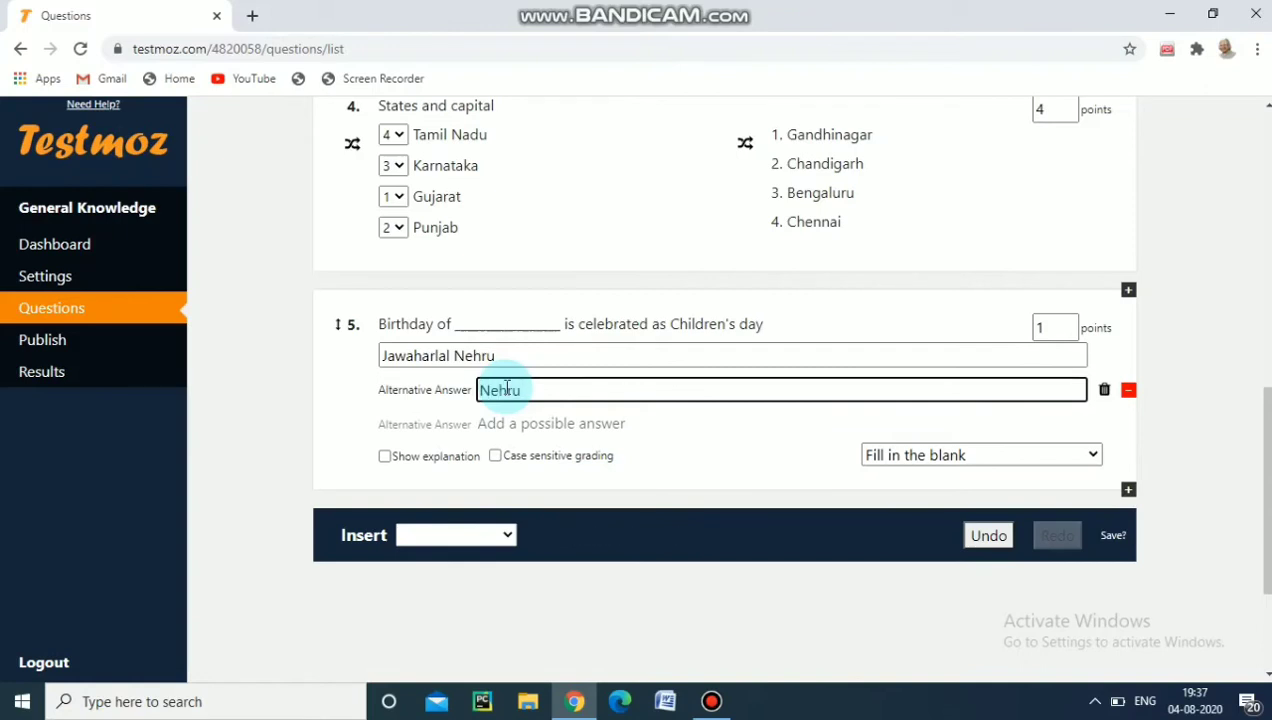
{"action": "left_click", "coordinate": [529, 428]}
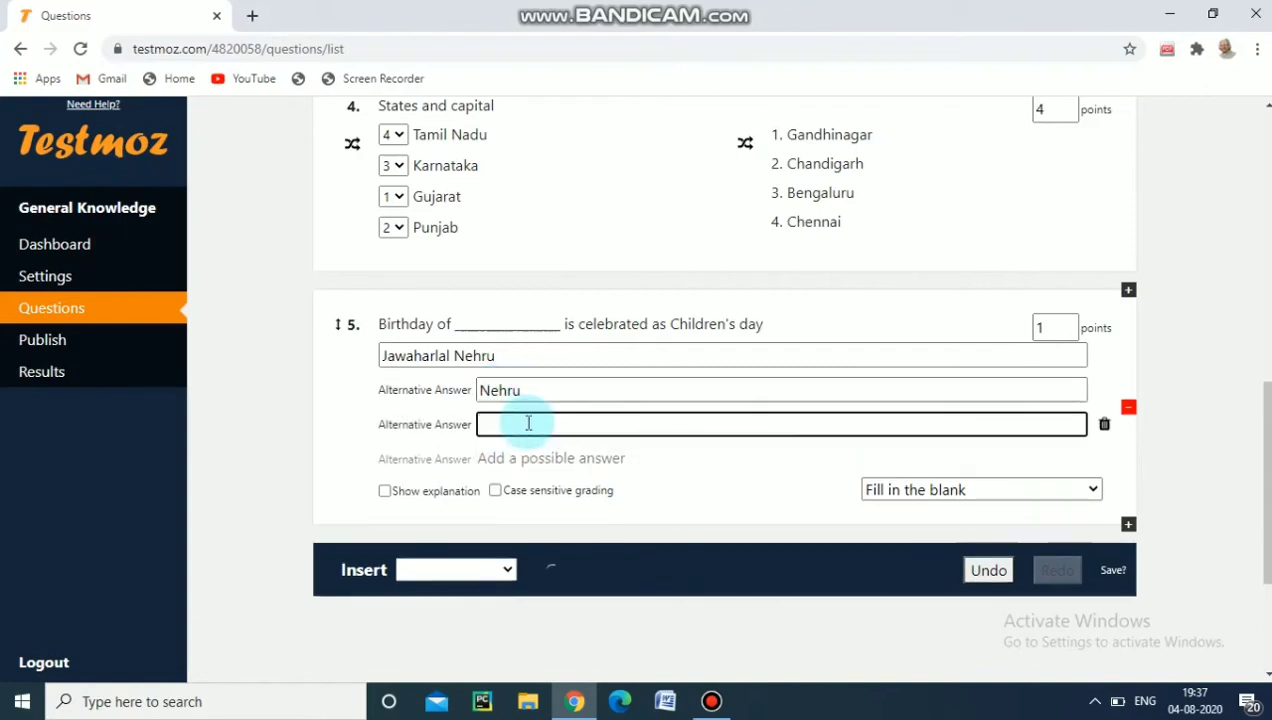
{"action": "type", "text": "ehruji"}
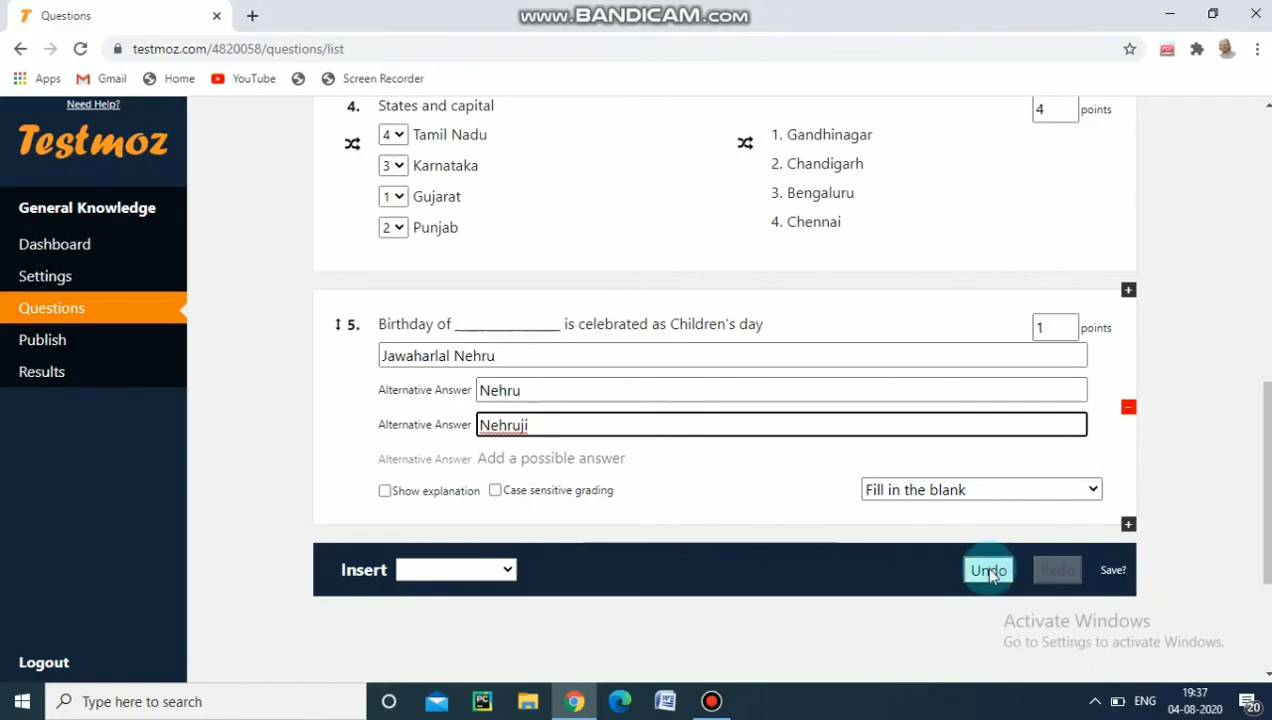
- Delete the Children's day fill in the blank question and undo the deletion
{"action": "left_click", "coordinate": [1128, 412]}
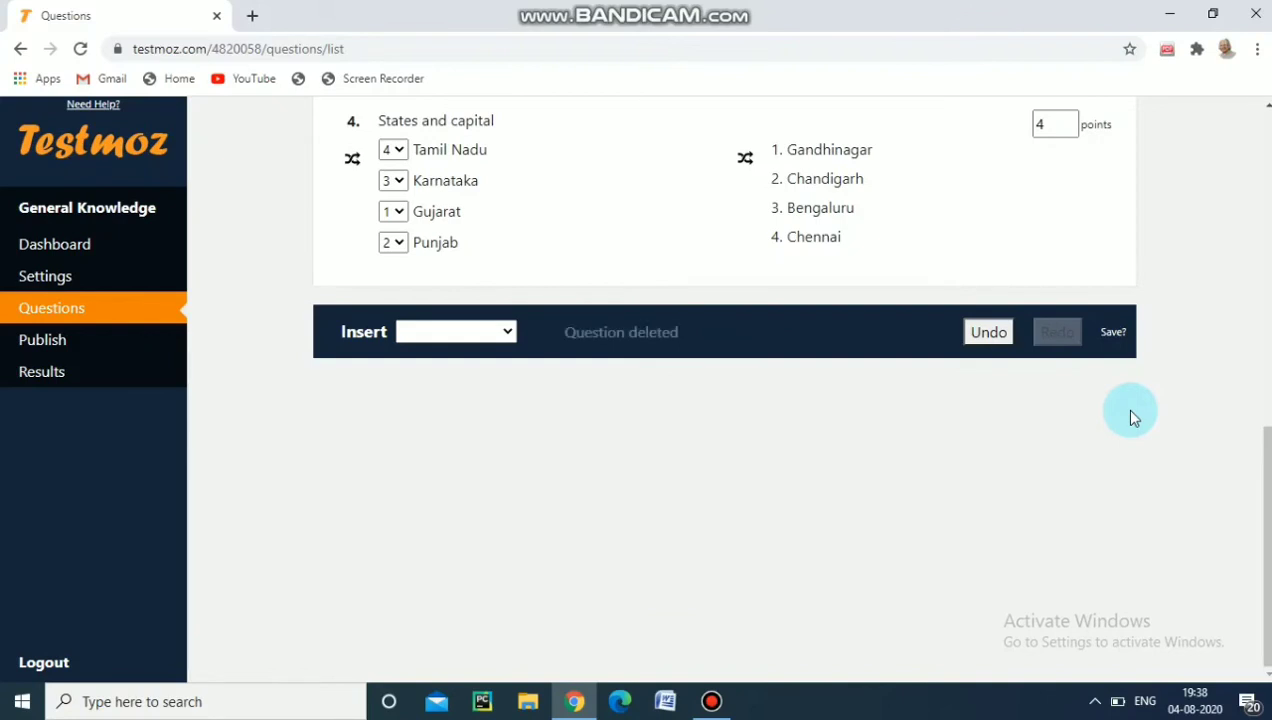
{"action": "left_click", "coordinate": [988, 336]}
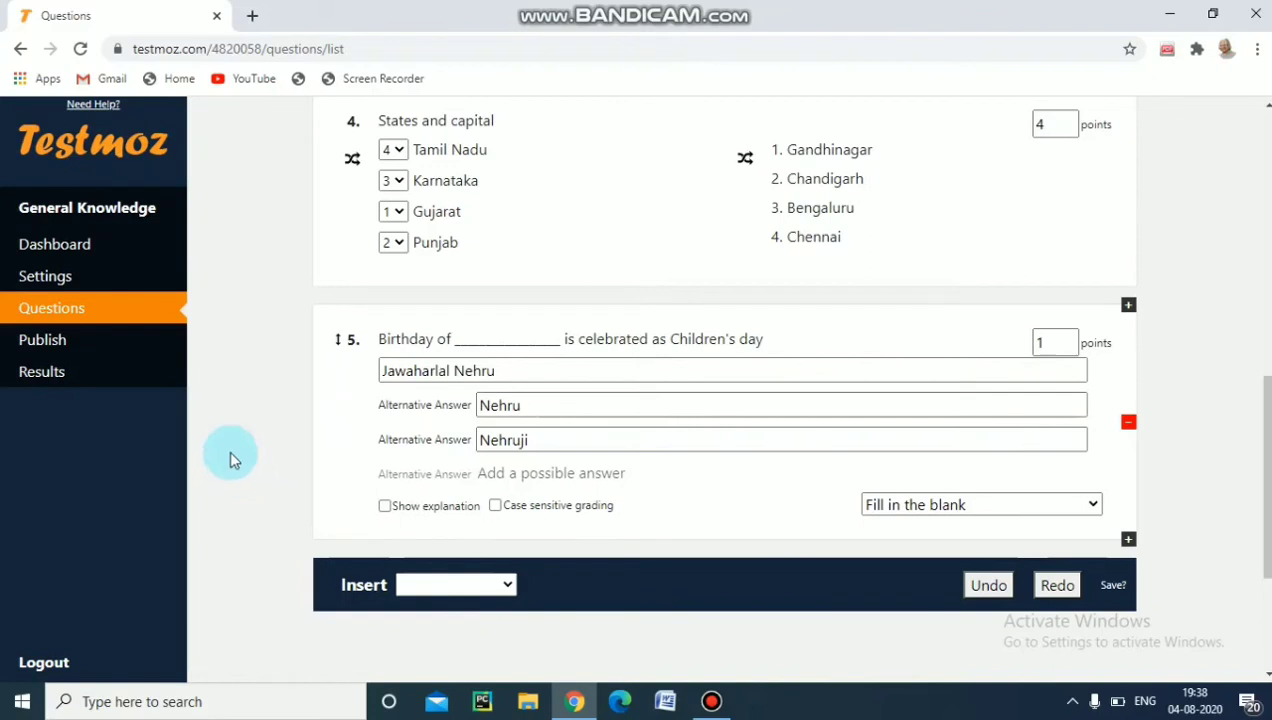
- Publish the General Knowledge test and copy the web address of its publish page
{"action": "left_click", "coordinate": [42, 340]}
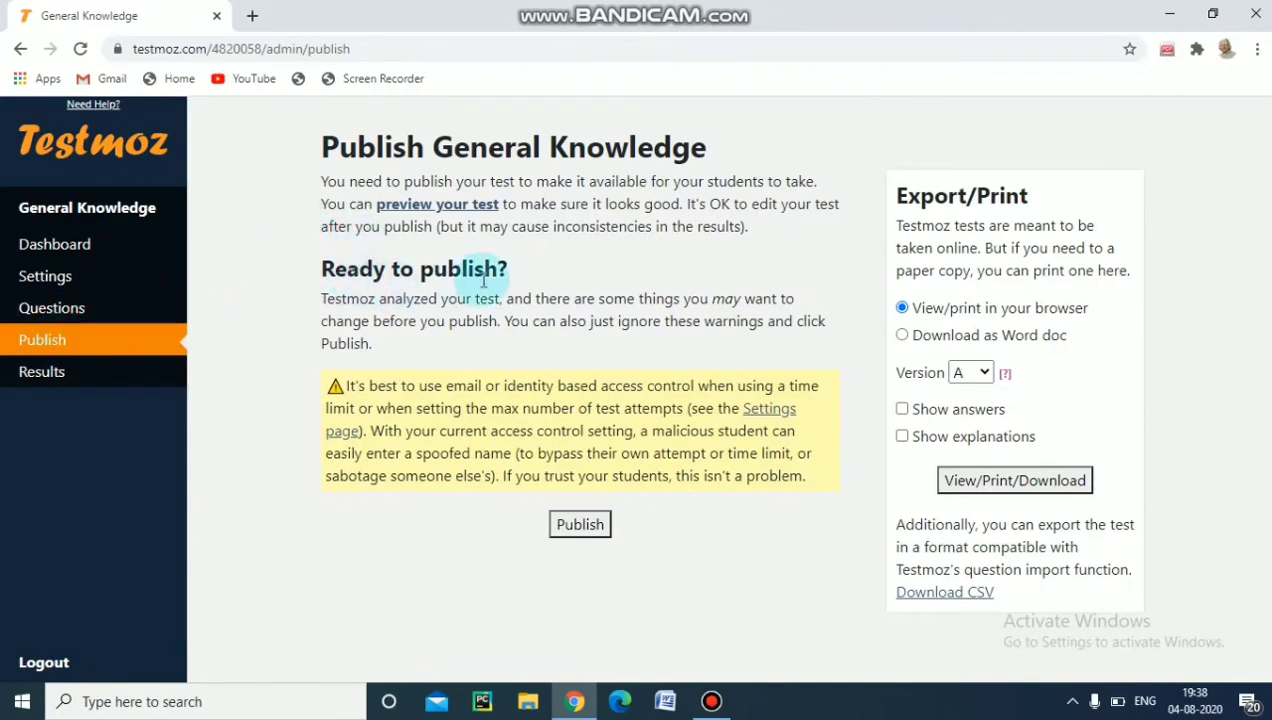
{"action": "left_click", "coordinate": [578, 528]}
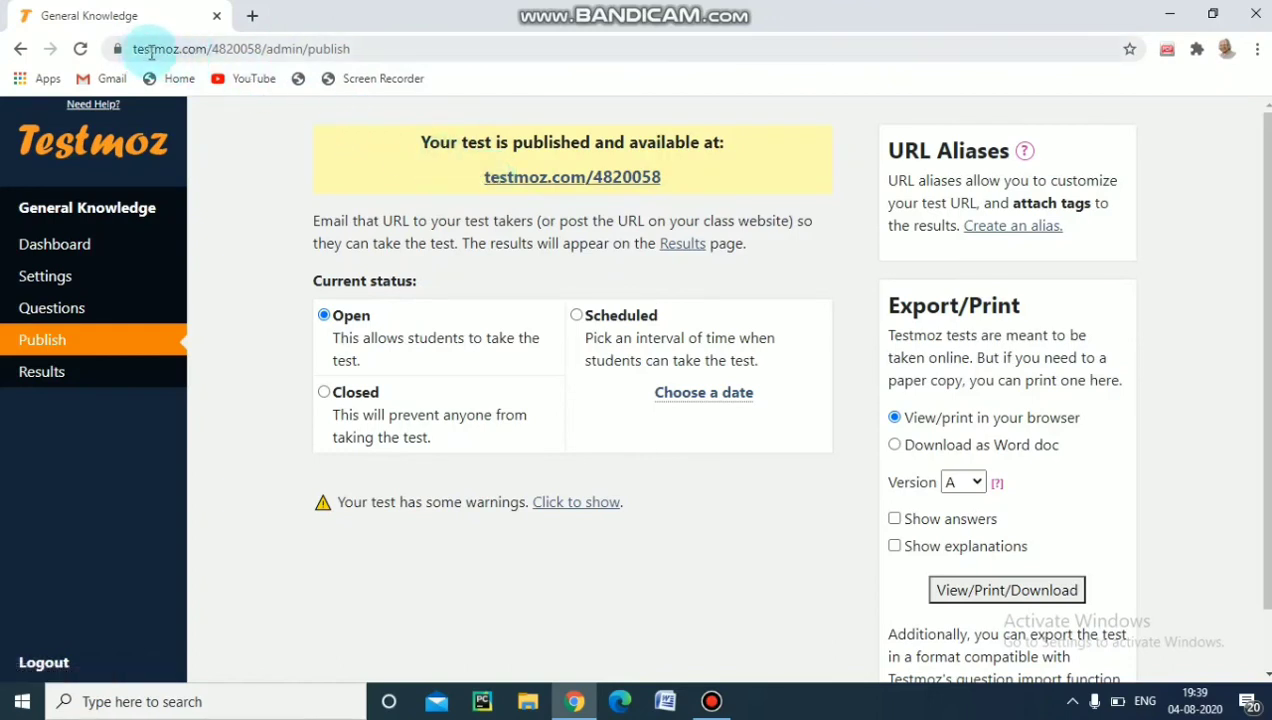
{"action": "left_click_drag", "start_coordinate": [135, 50], "coordinate": [372, 50]}
{"action": "key", "text": "ctrl+c"}
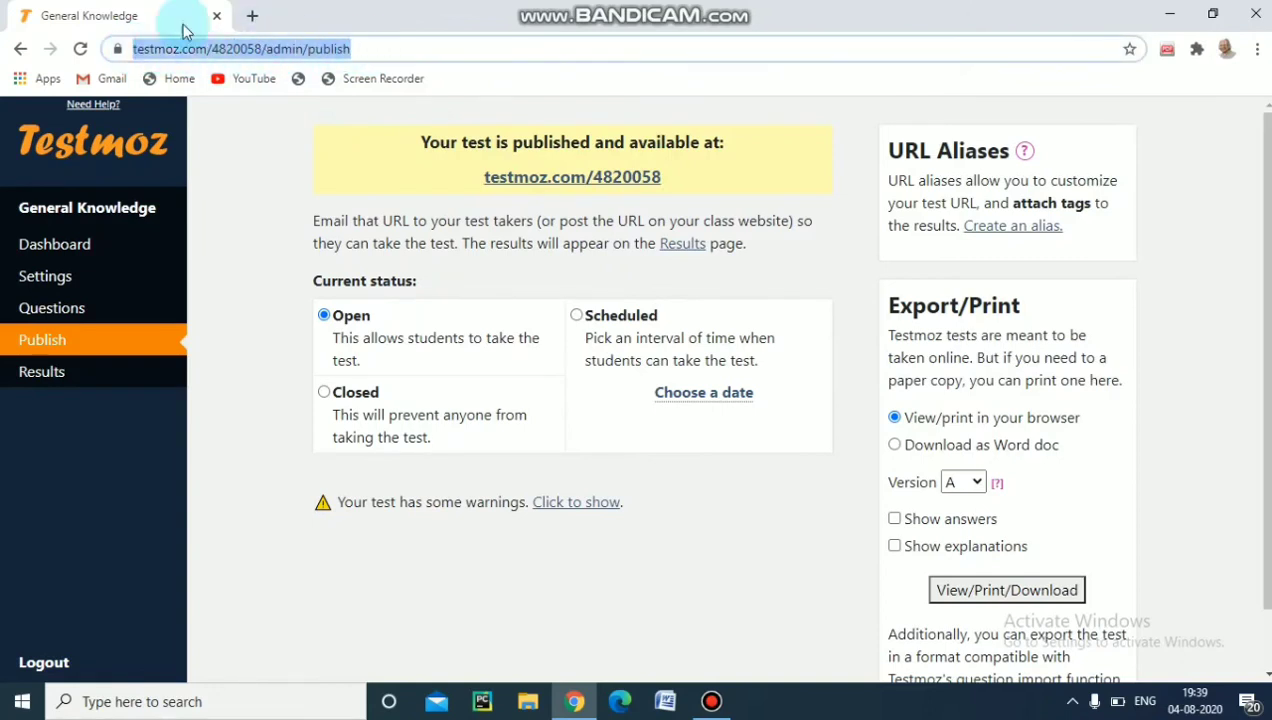
- Switch to Gmail and start a new message to the account owner's own e-mail address with the subject "online test"
{"action": "left_click", "coordinate": [112, 80]}
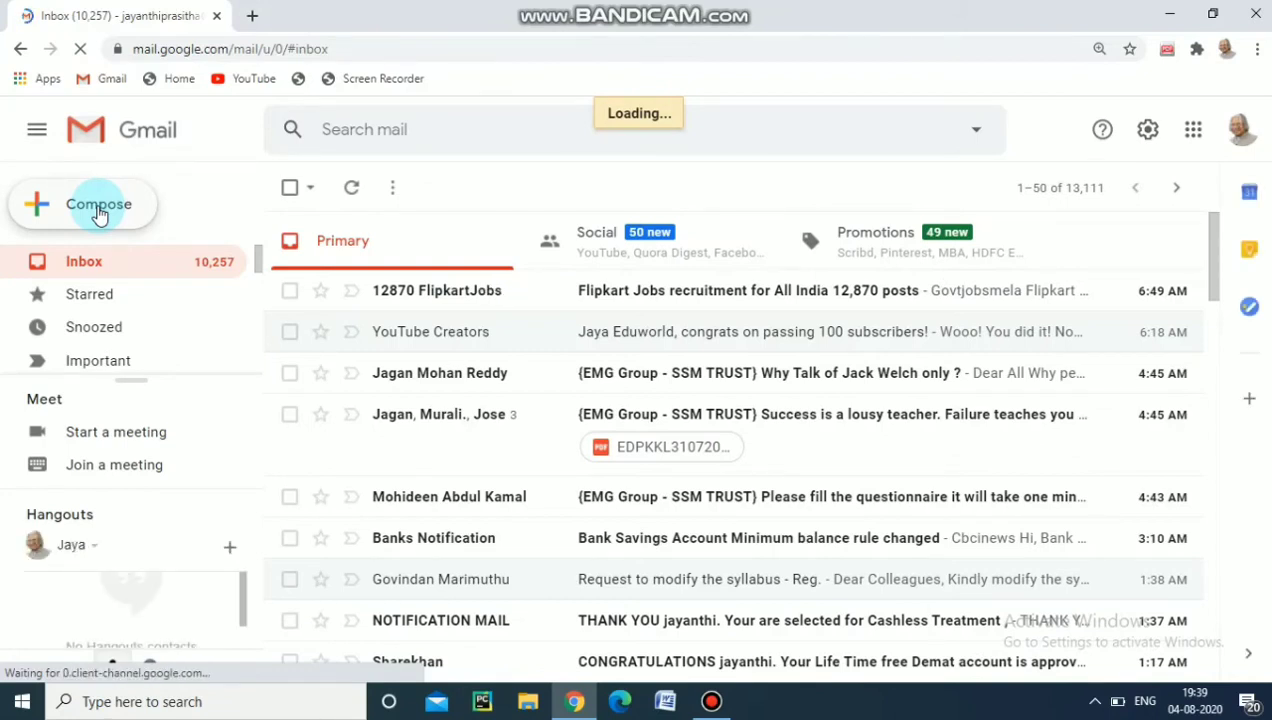
{"action": "left_click", "coordinate": [98, 208]}
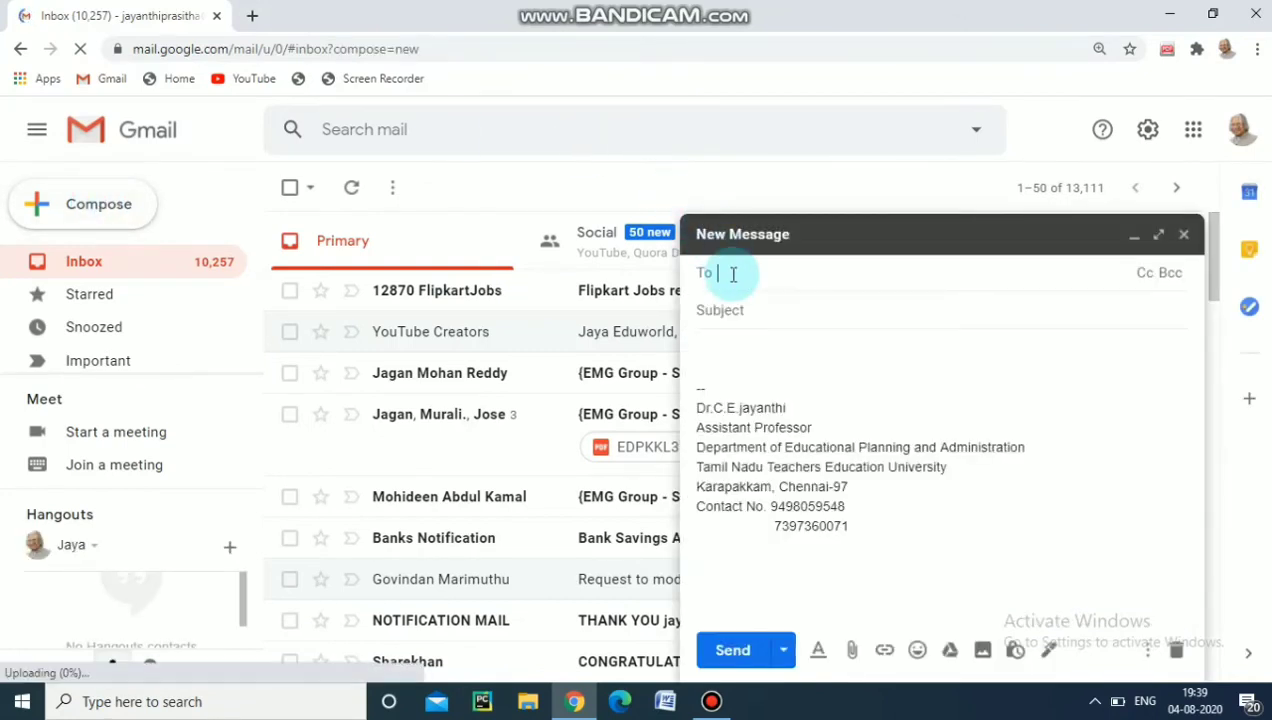
{"action": "type", "text": "jaya"}
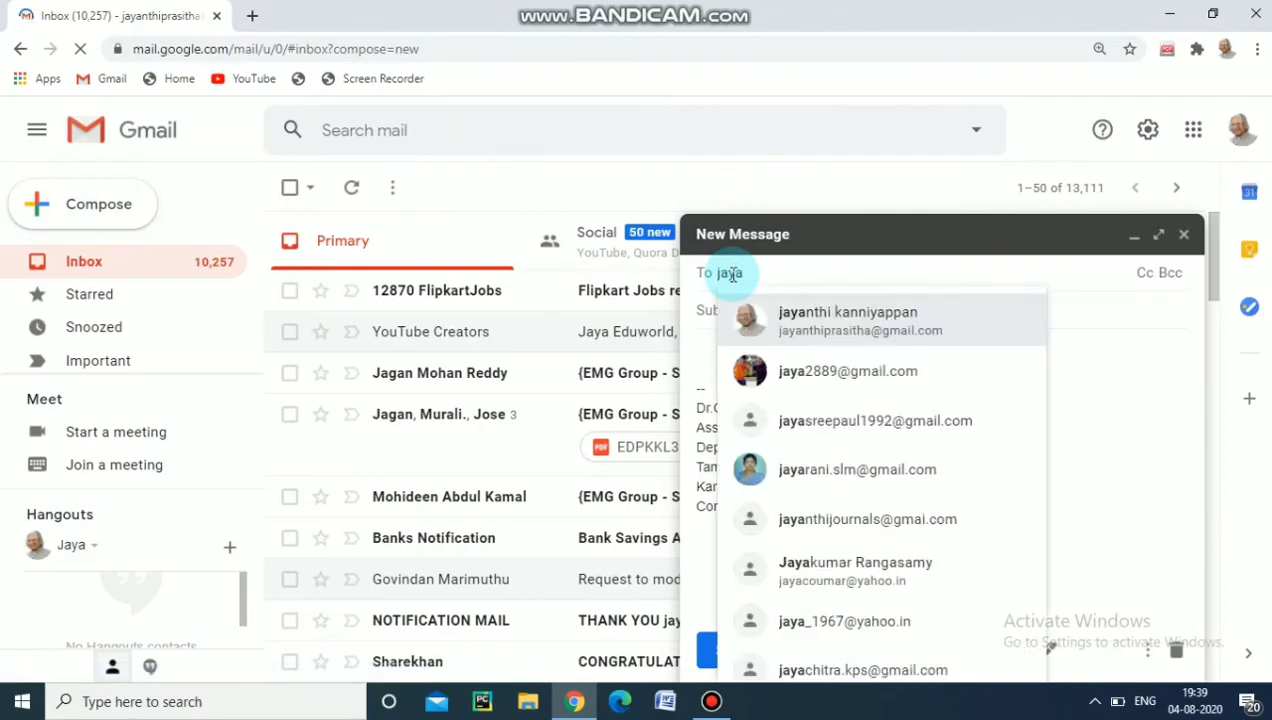
{"action": "left_click", "coordinate": [866, 322]}
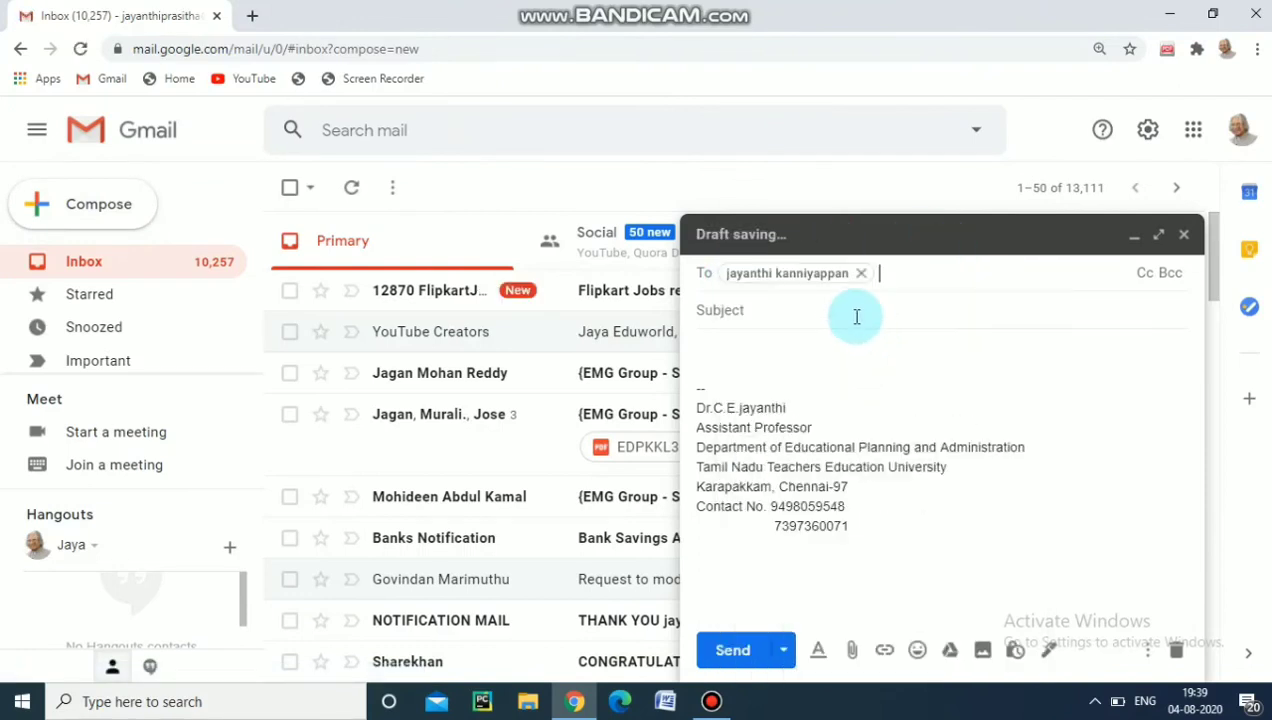
{"action": "left_click", "coordinate": [848, 312]}
{"action": "type", "text": "on"}
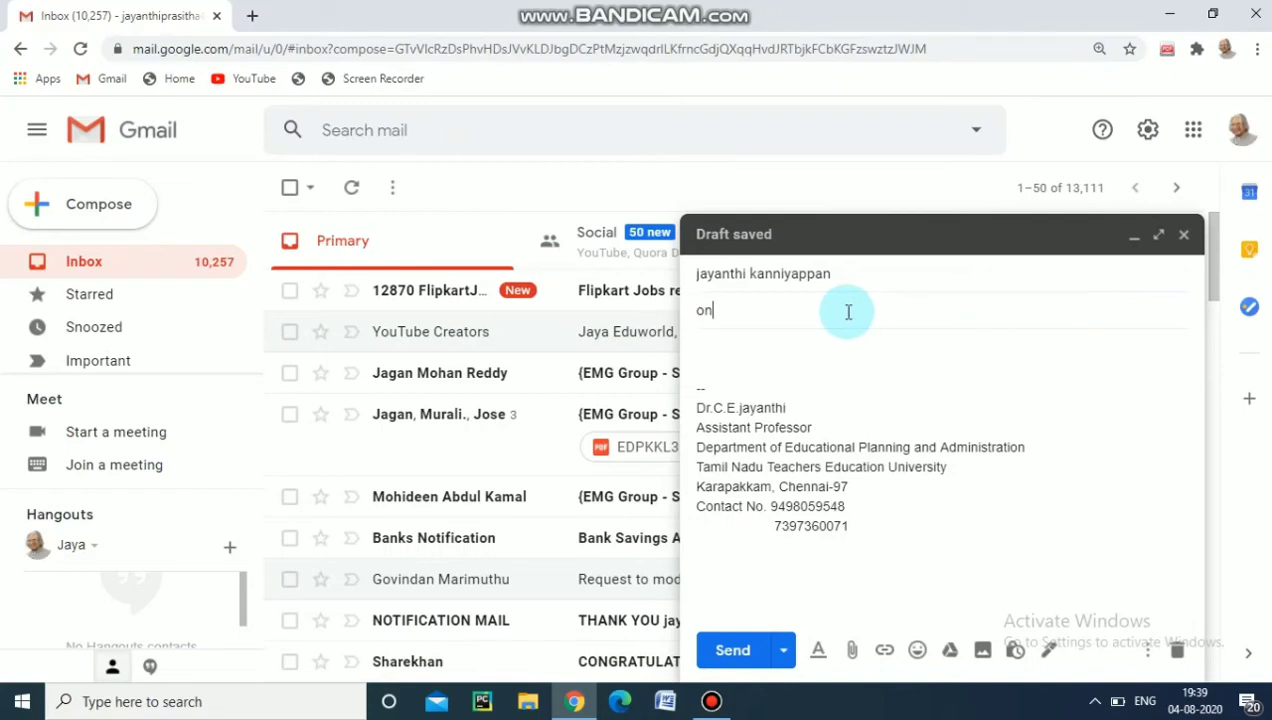
{"action": "type", "text": "line test"}
- Paste the copied test link into the message body and send the e-mail
{"action": "left_click", "coordinate": [755, 348]}
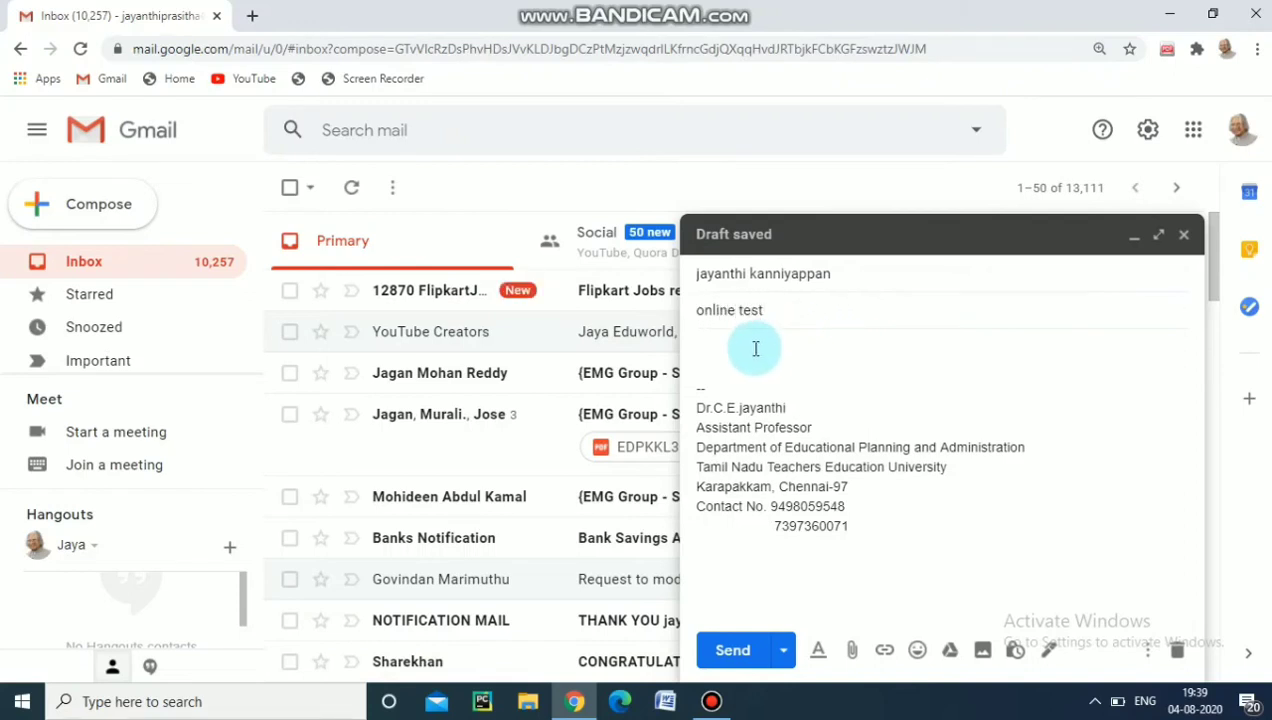
{"action": "key", "text": "ctrl+v"}
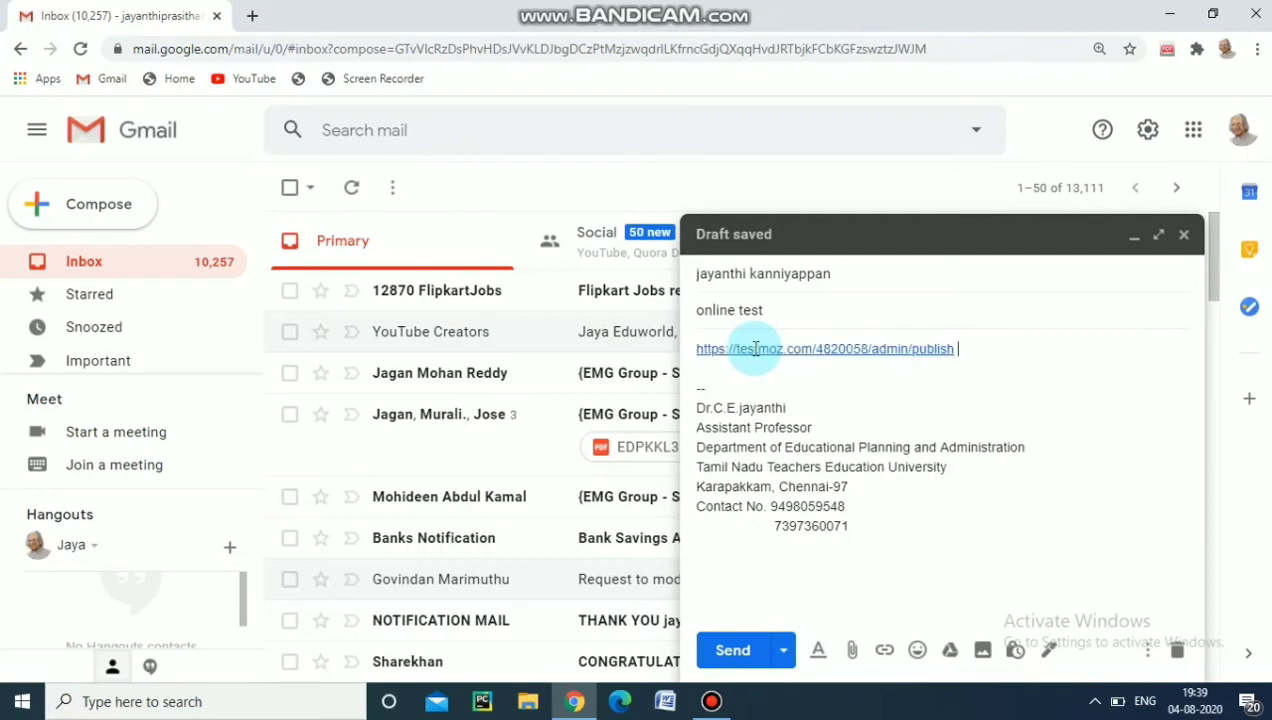
{"action": "left_click", "coordinate": [735, 650]}
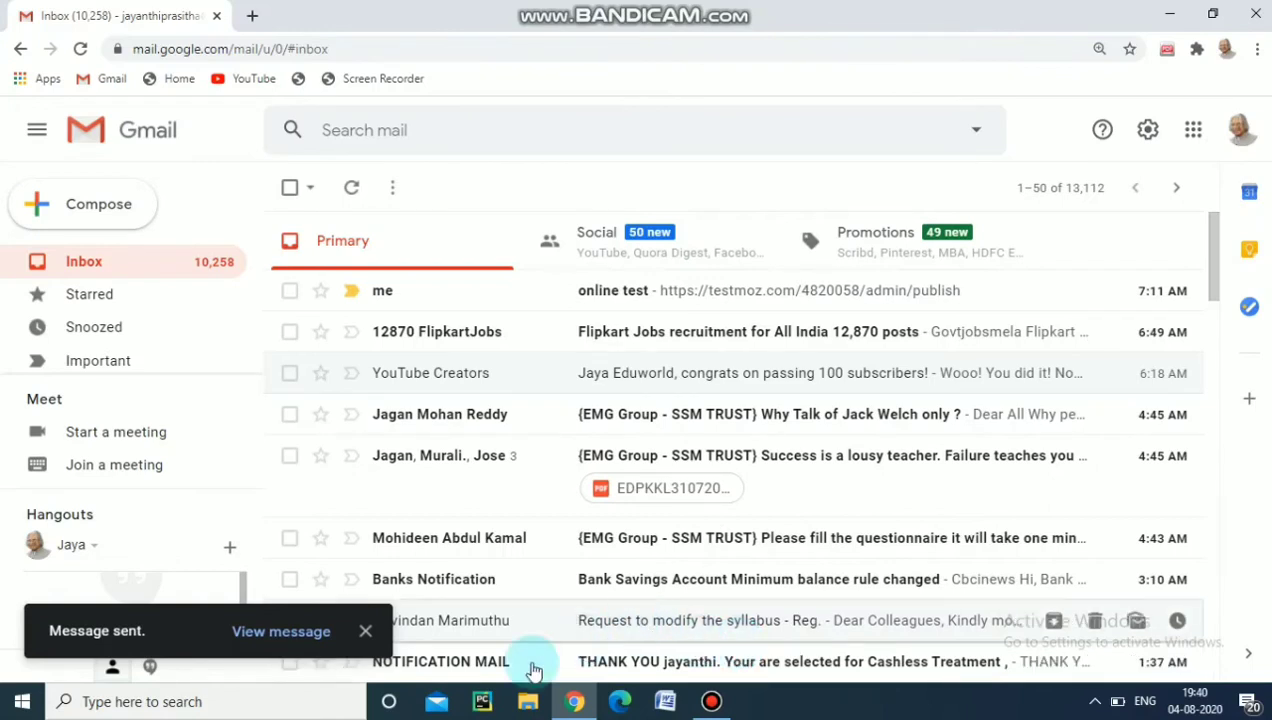
{"action": "left_click", "coordinate": [365, 632]}
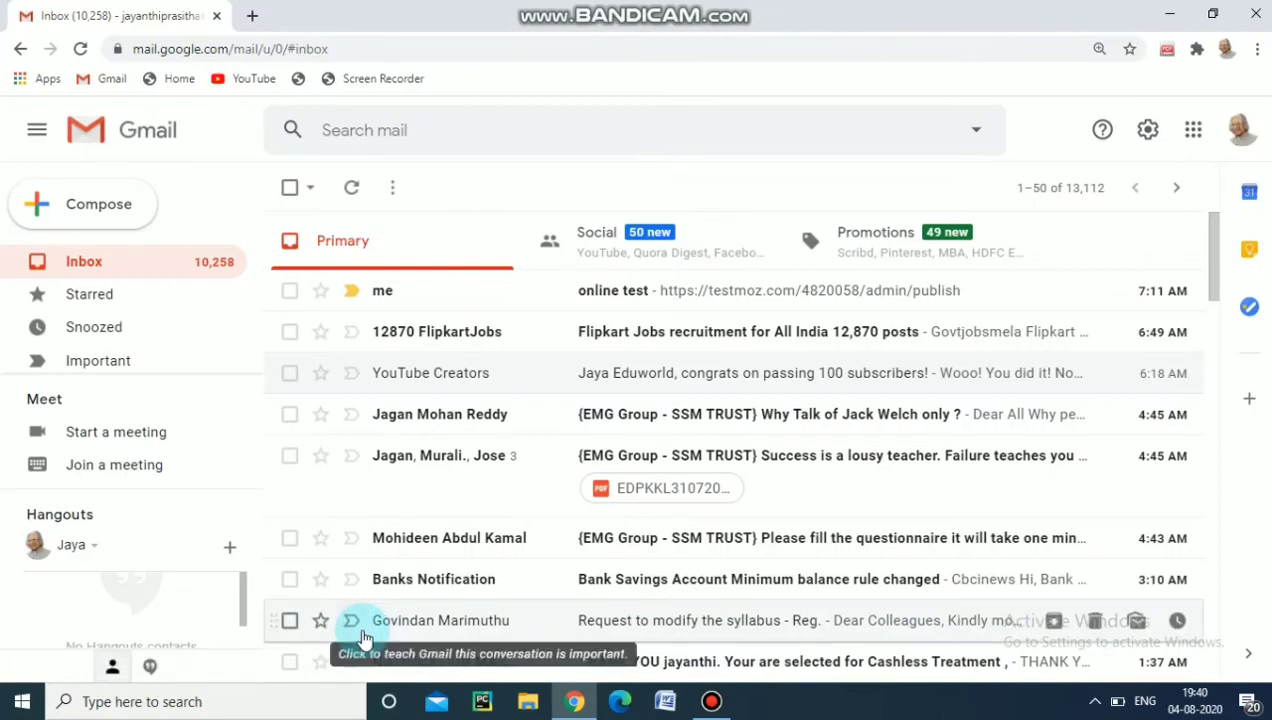
- Open the published test at testmoz.com/4820058 through the link in the "online test" e-mail and start it with the student's name
{"action": "left_click", "coordinate": [550, 292]}
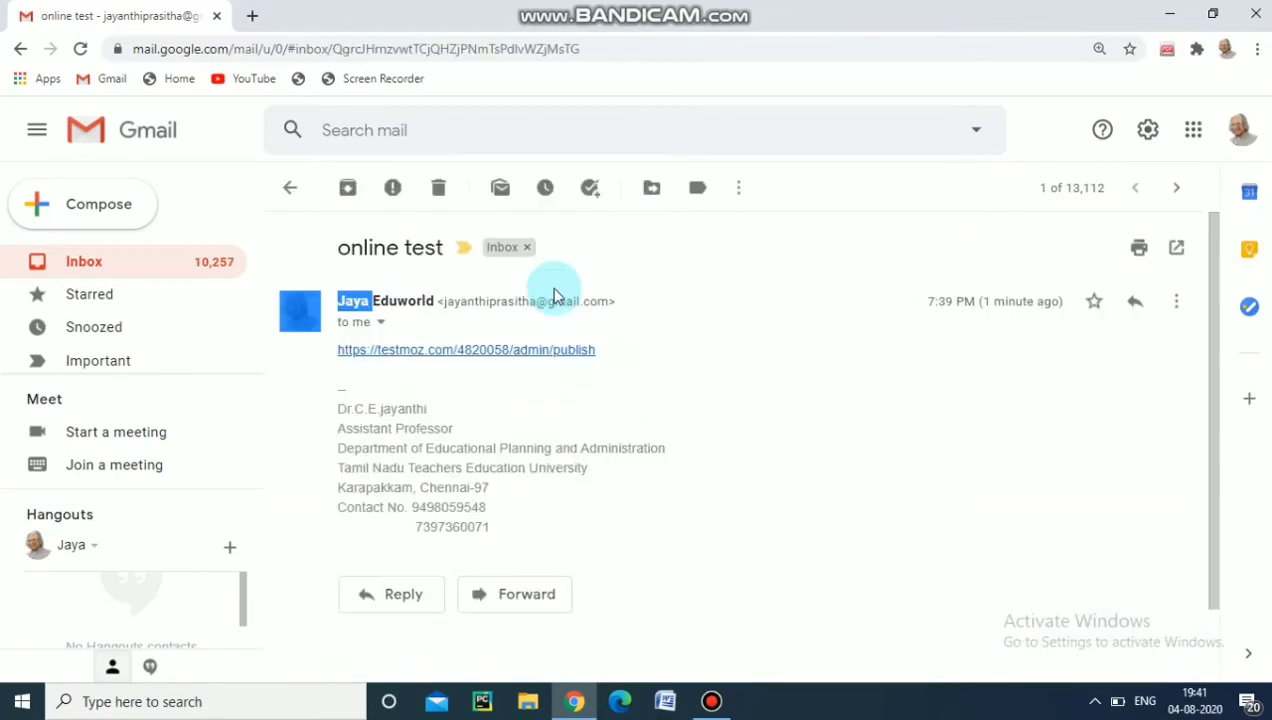
{"action": "left_click", "coordinate": [440, 352]}
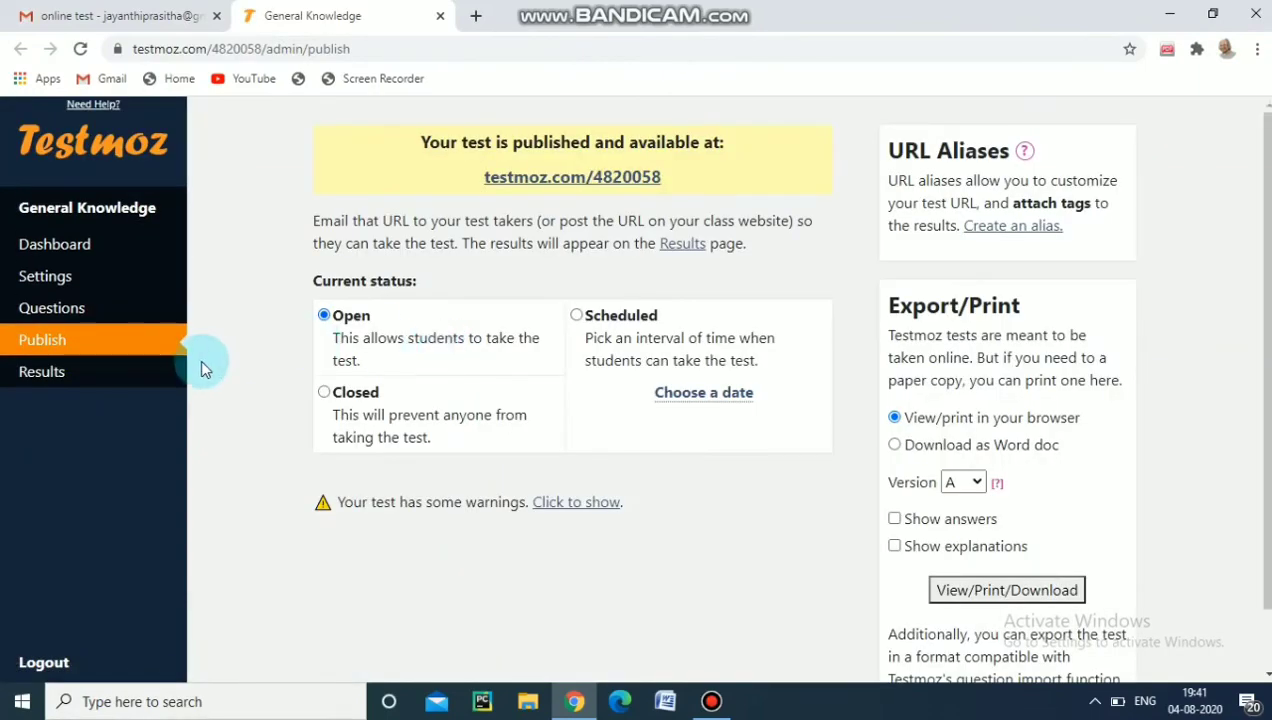
{"action": "left_click", "coordinate": [553, 183]}
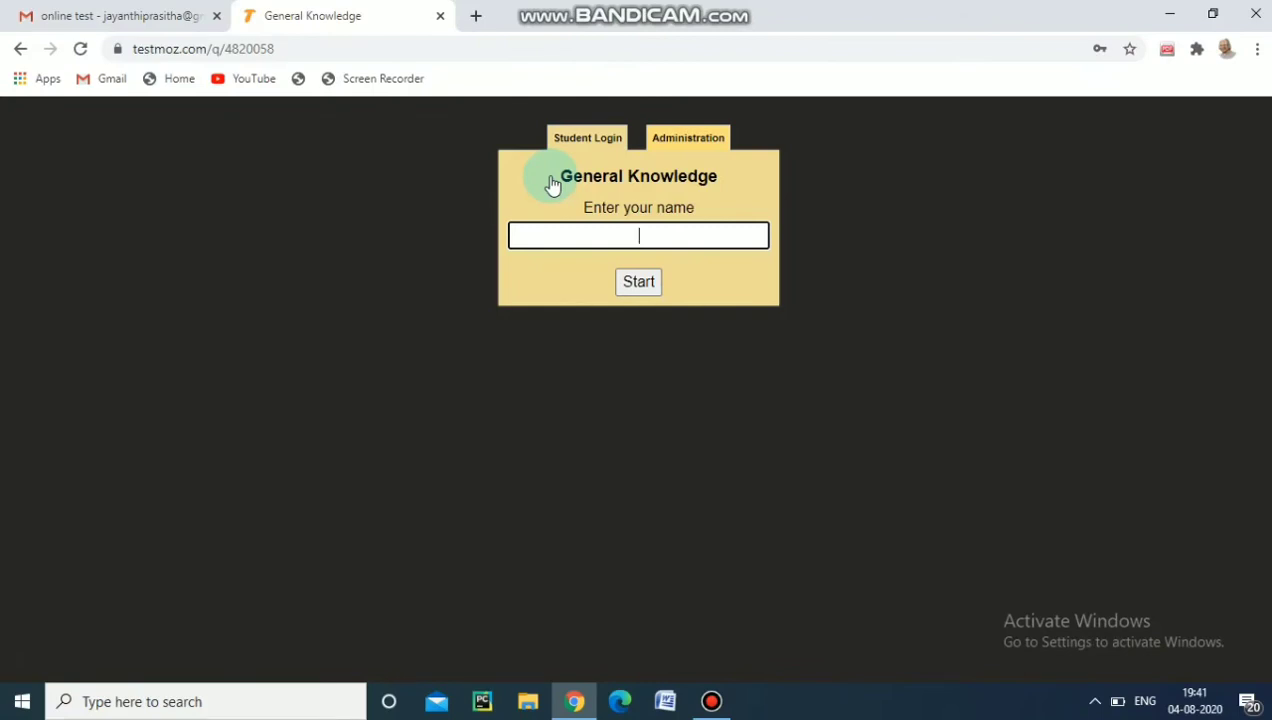
{"action": "type", "text": "pooja"}
{"action": "left_click", "coordinate": [637, 284]}
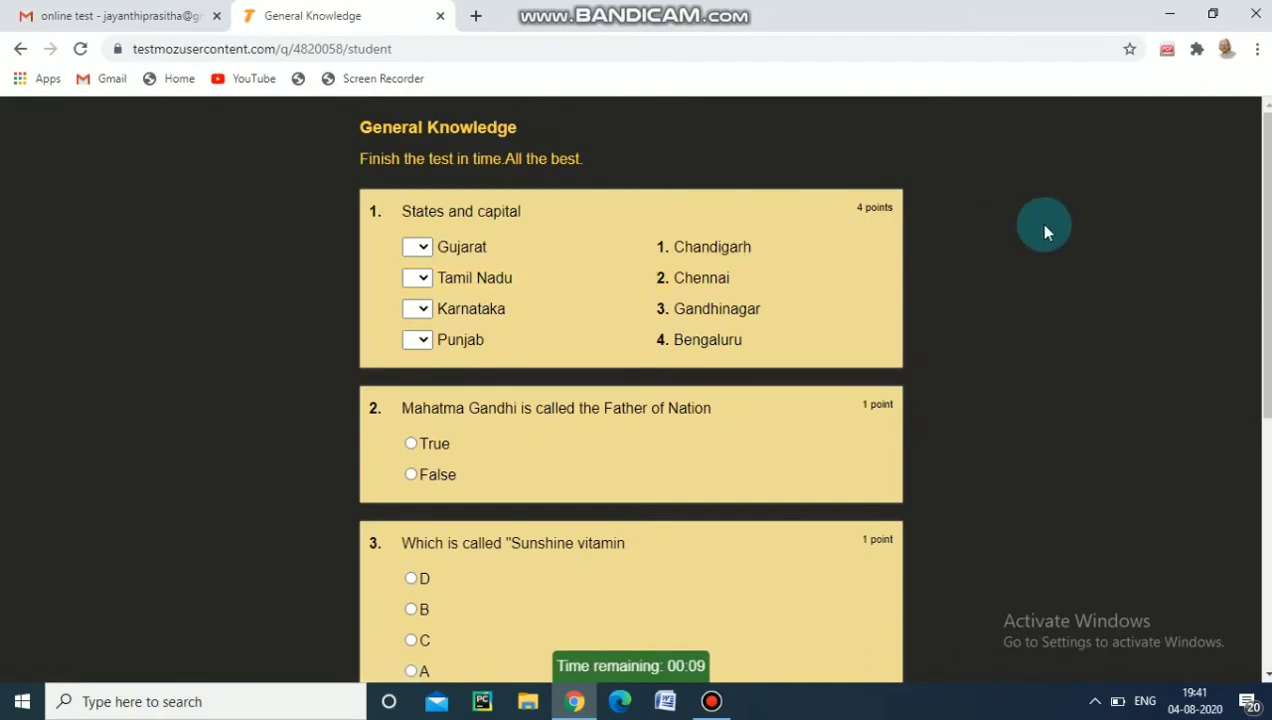
- Answer the States and capital question by matching Gujarat to 3, Tamil Nadu to 2, Karnataka to 4 and Punjab to 1
{"action": "left_click_drag", "start_coordinate": [1269, 170], "coordinate": [1048, 165]}
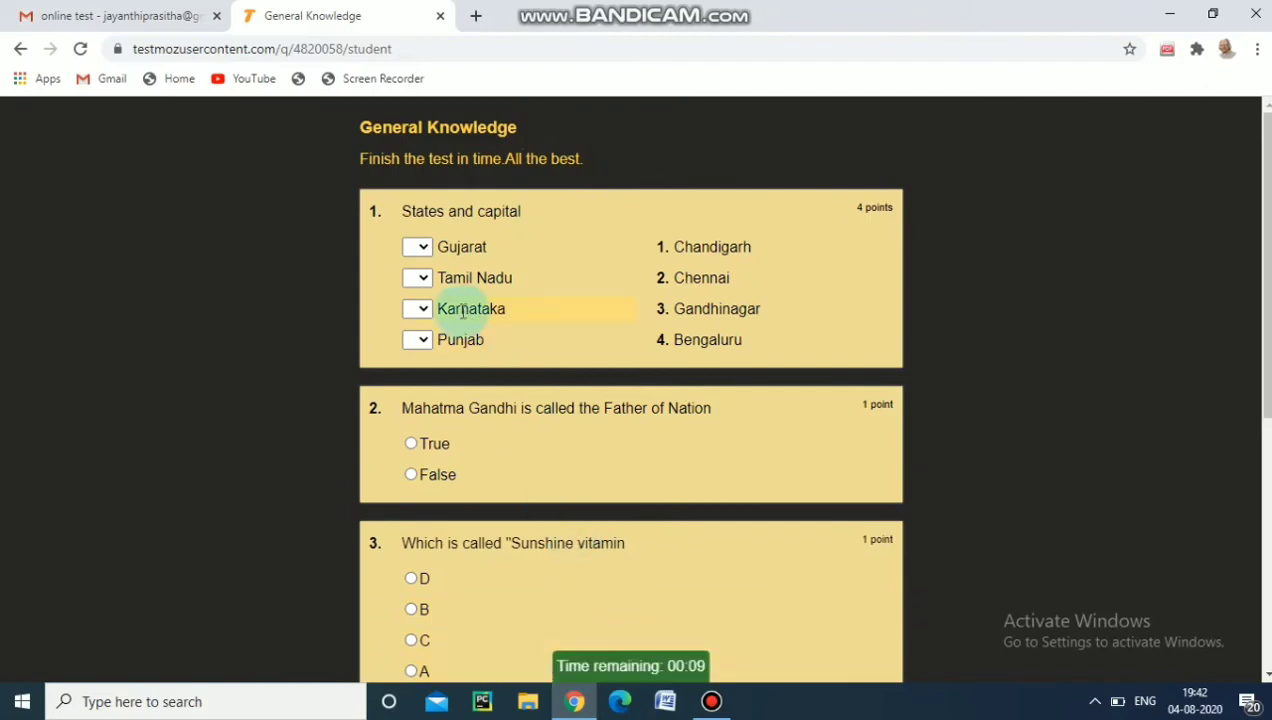
{"action": "left_click", "coordinate": [424, 252]}
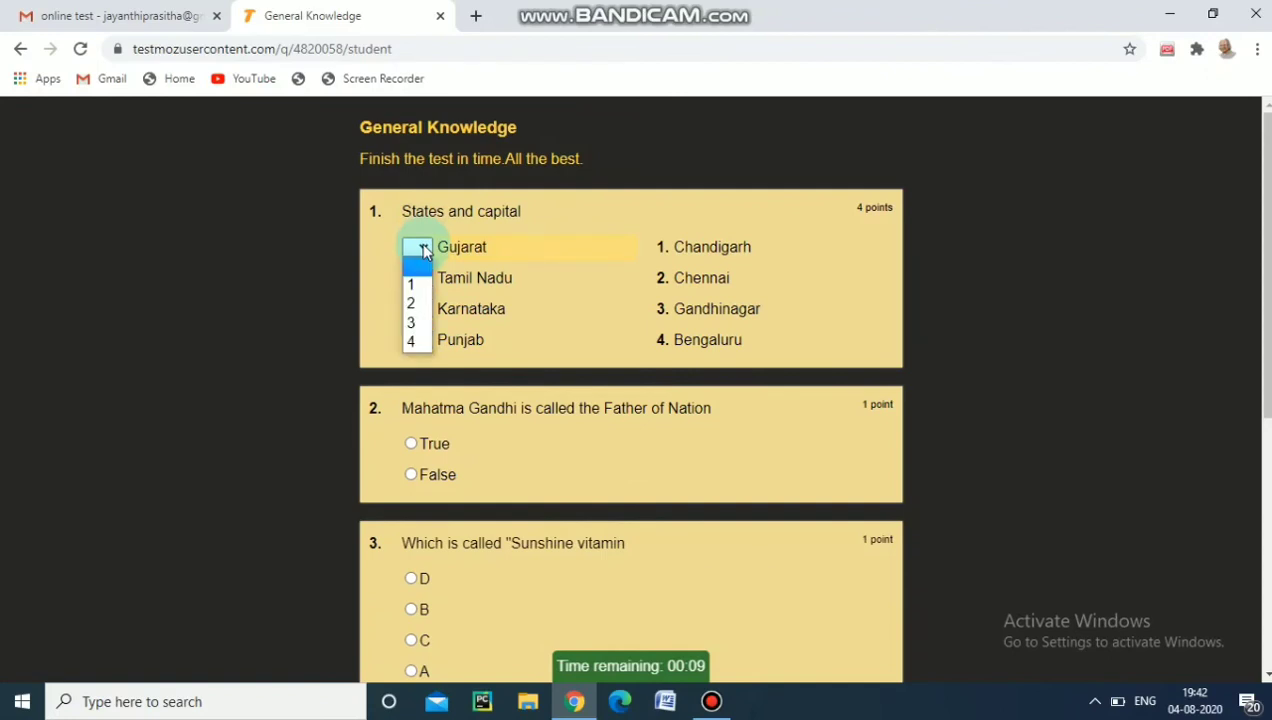
{"action": "left_click", "coordinate": [420, 324]}
{"action": "left_click", "coordinate": [425, 280]}
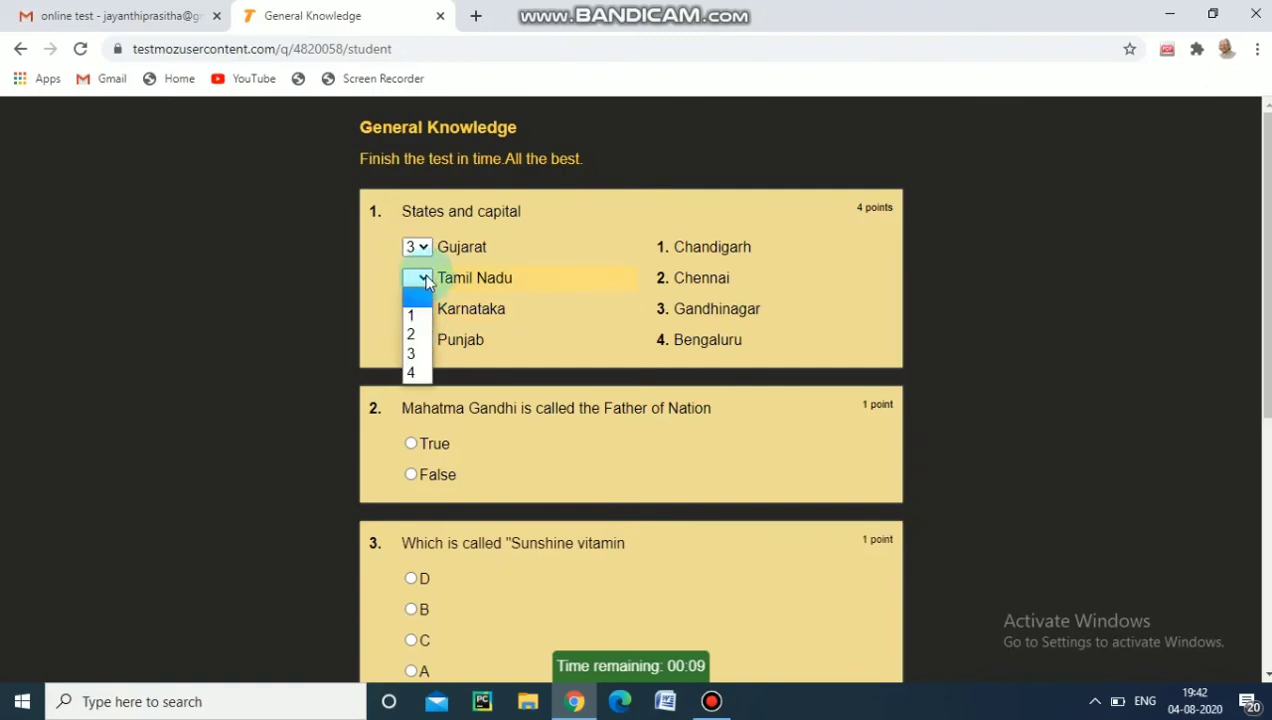
{"action": "left_click", "coordinate": [418, 337]}
{"action": "left_click", "coordinate": [417, 309]}
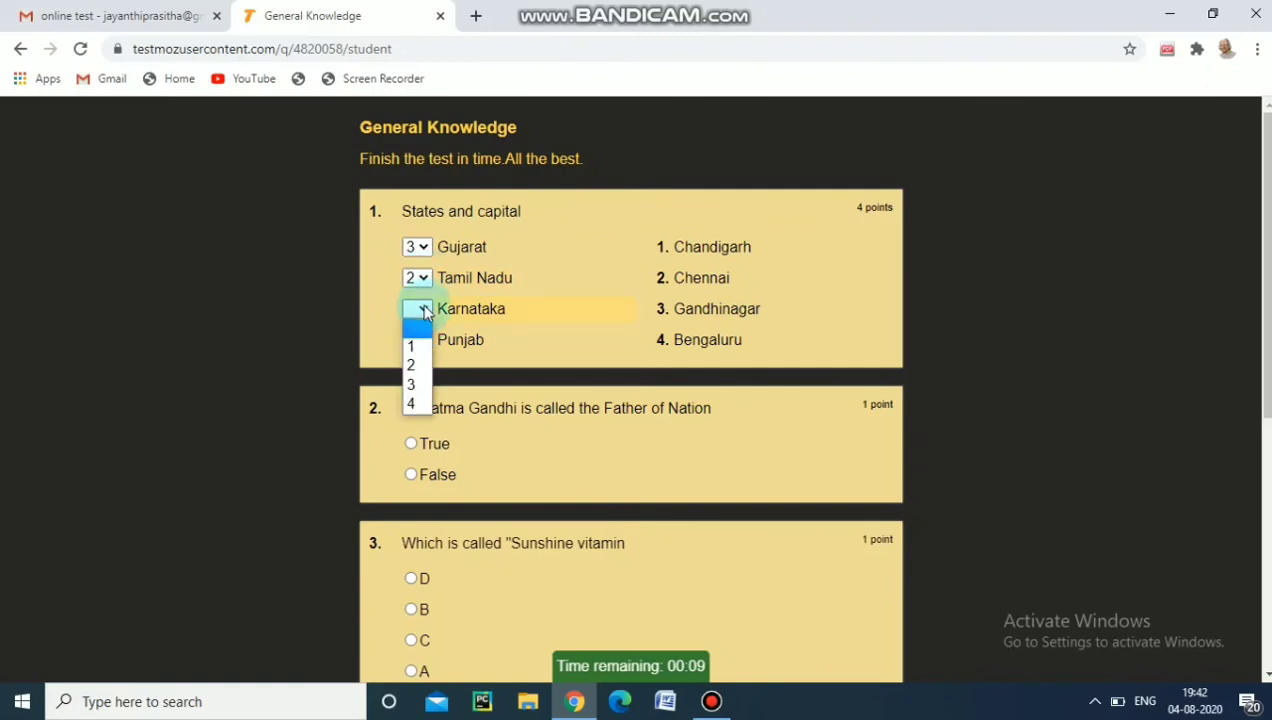
{"action": "left_click", "coordinate": [411, 403]}
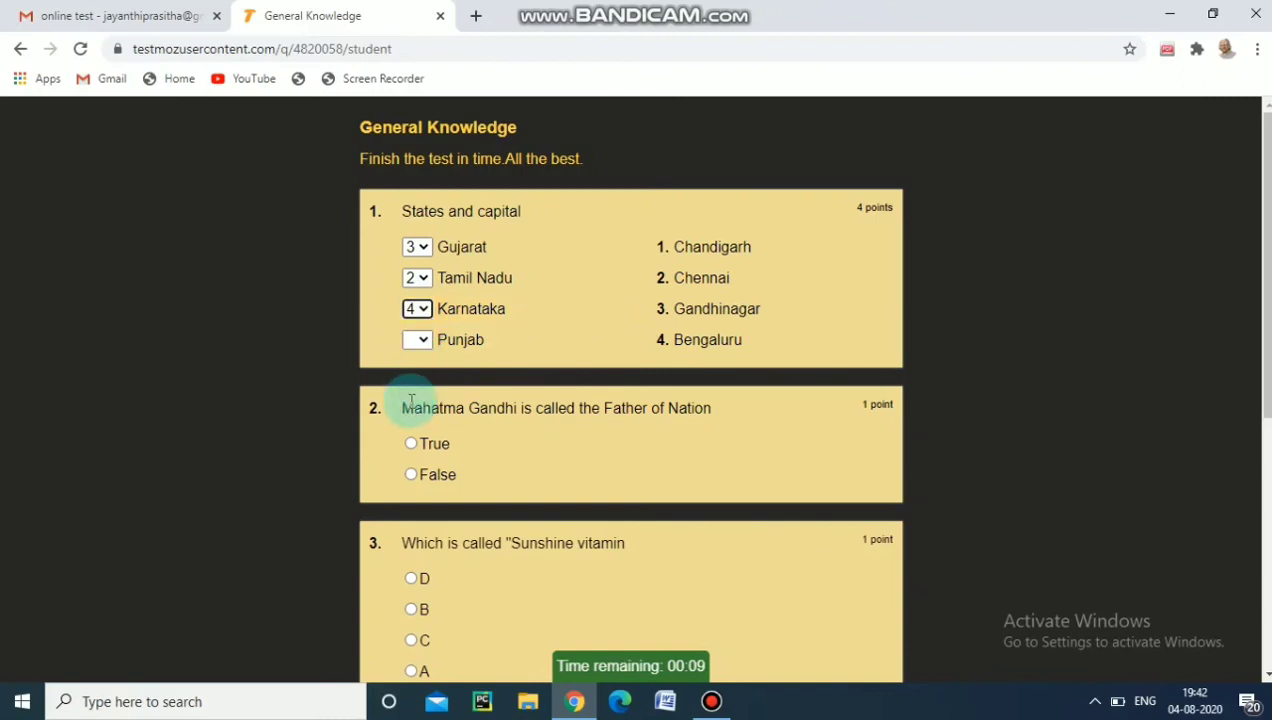
{"action": "left_click", "coordinate": [425, 343]}
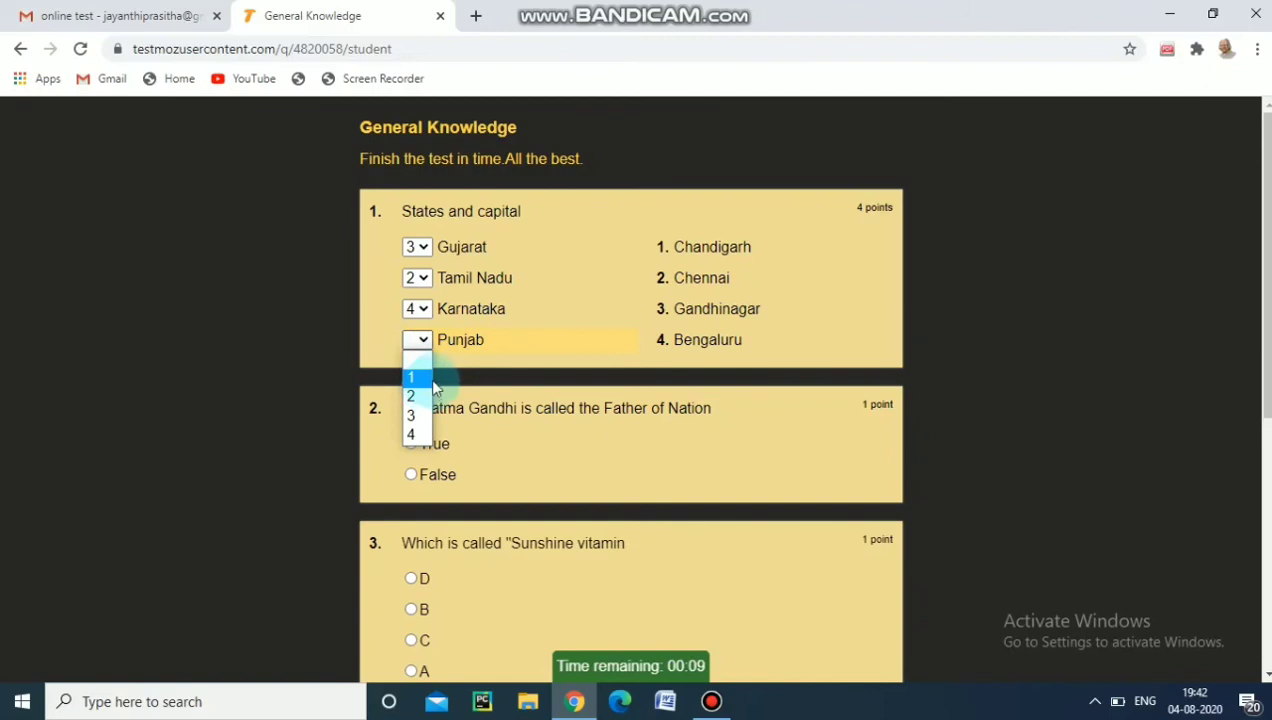
{"action": "left_click", "coordinate": [427, 380]}
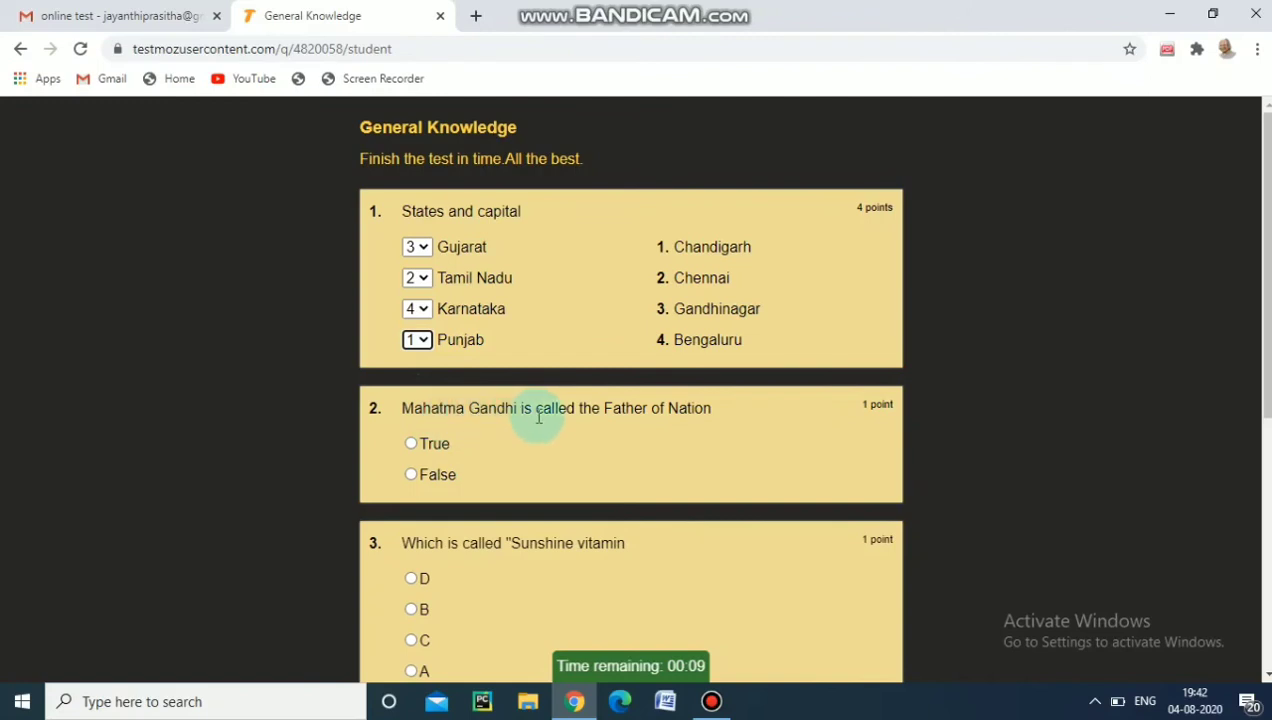
- Answer True to the Father of Nation question and A to the Sunshine vitamin question
{"action": "left_click", "coordinate": [412, 445]}
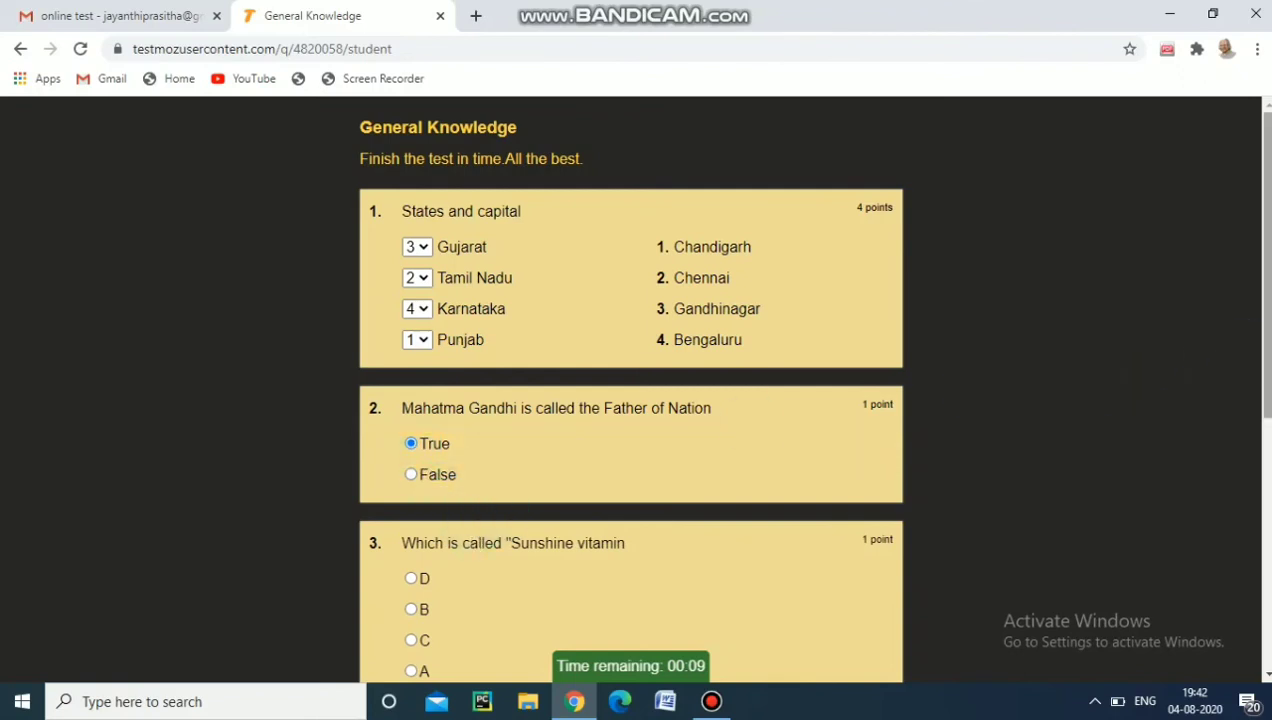
{"action": "scroll", "coordinate": [630, 390], "scroll_direction": "down", "scroll_amount": 2}
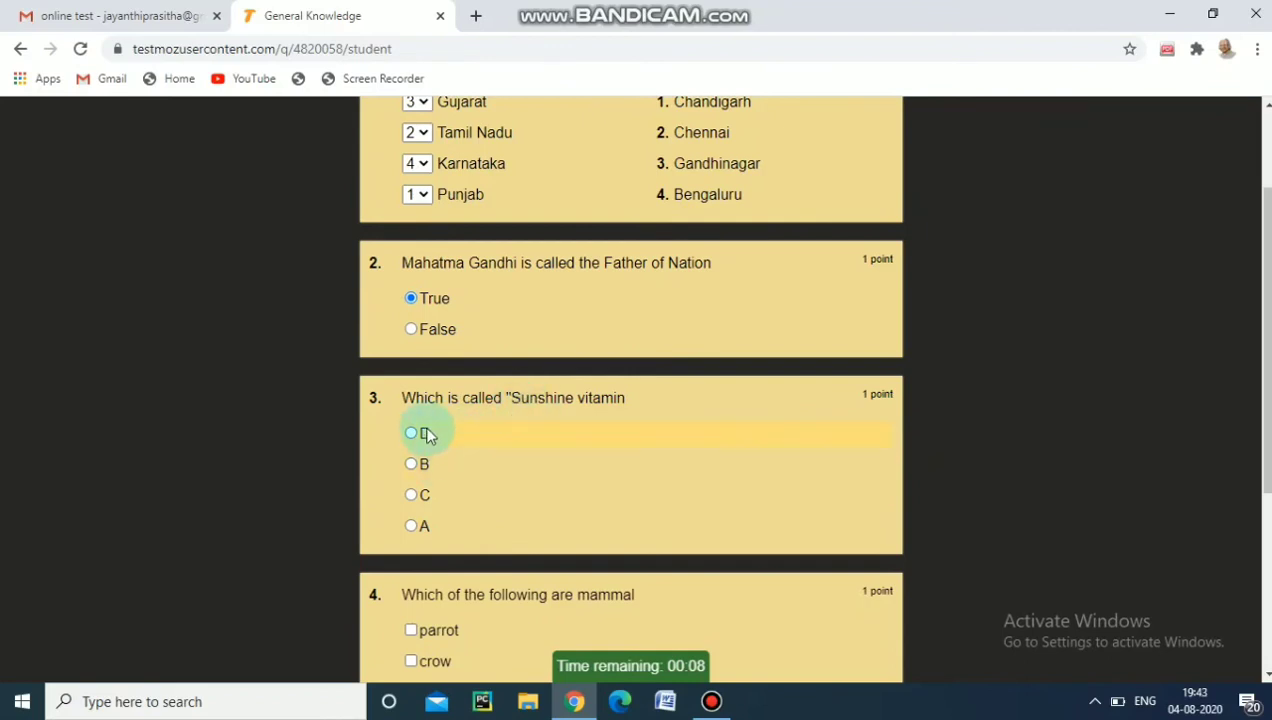
{"action": "left_click", "coordinate": [413, 529]}
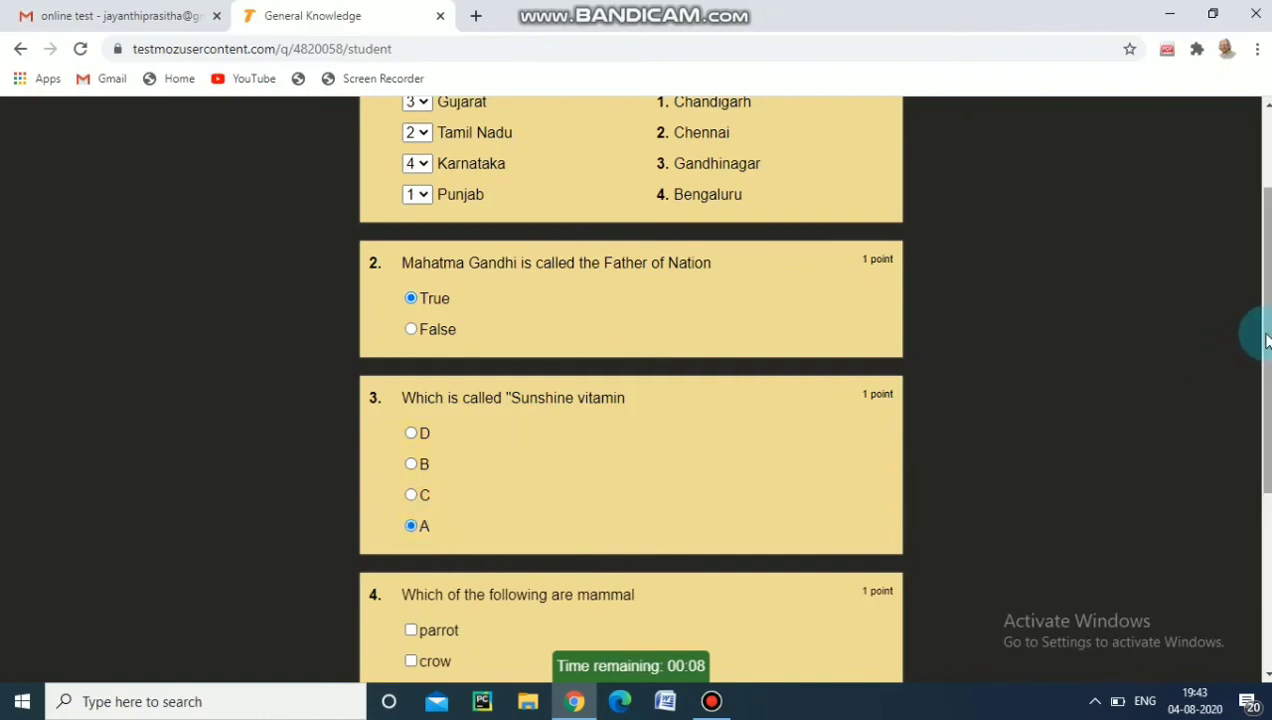
- Choose parrot and whale as the mammals, fill in Nehru for the Children's day blank, and submit the test
{"action": "left_click_drag", "start_coordinate": [1265, 338], "coordinate": [1264, 426]}
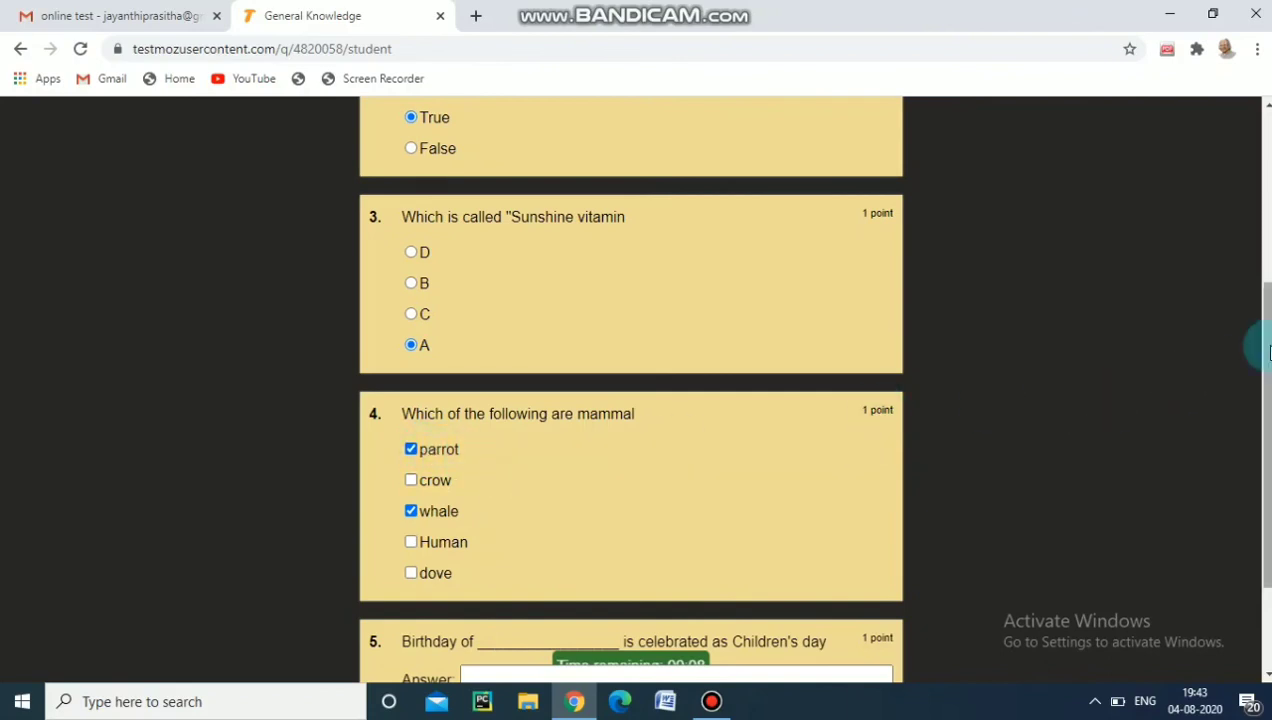
{"action": "left_click_drag", "start_coordinate": [1268, 352], "coordinate": [1268, 435]}
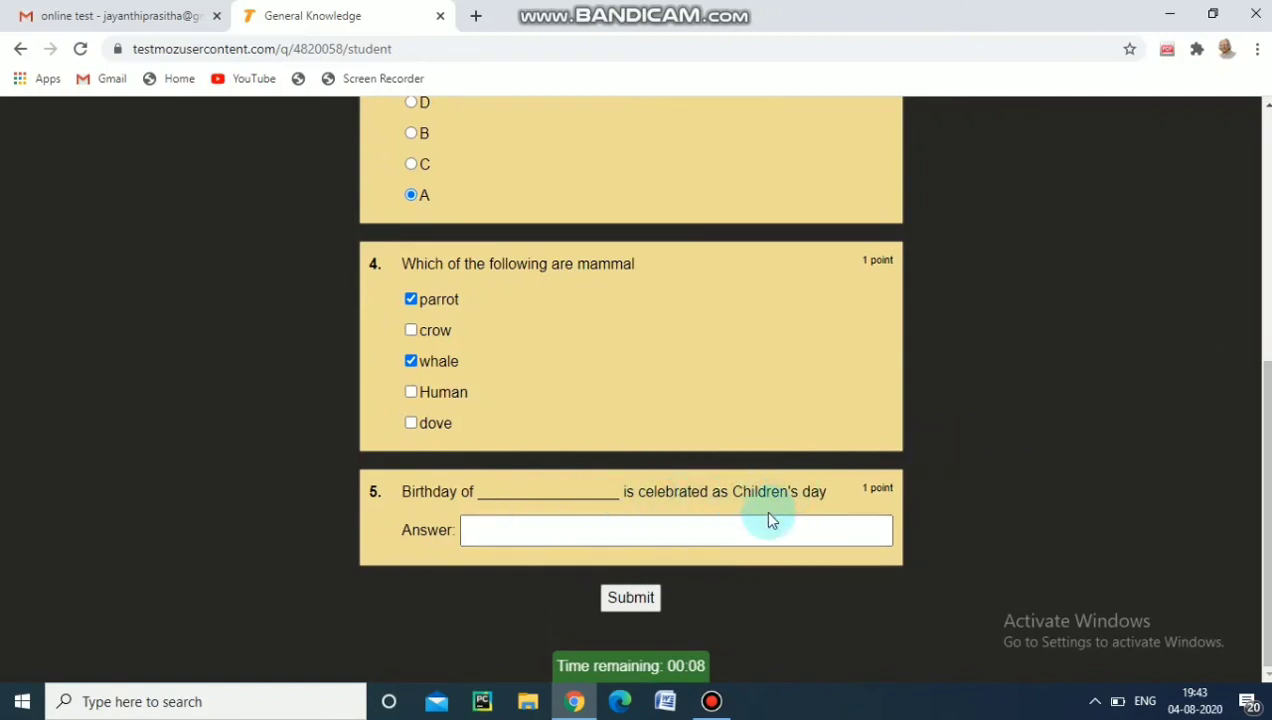
{"action": "left_click", "coordinate": [726, 531]}
{"action": "left_click", "coordinate": [726, 531]}
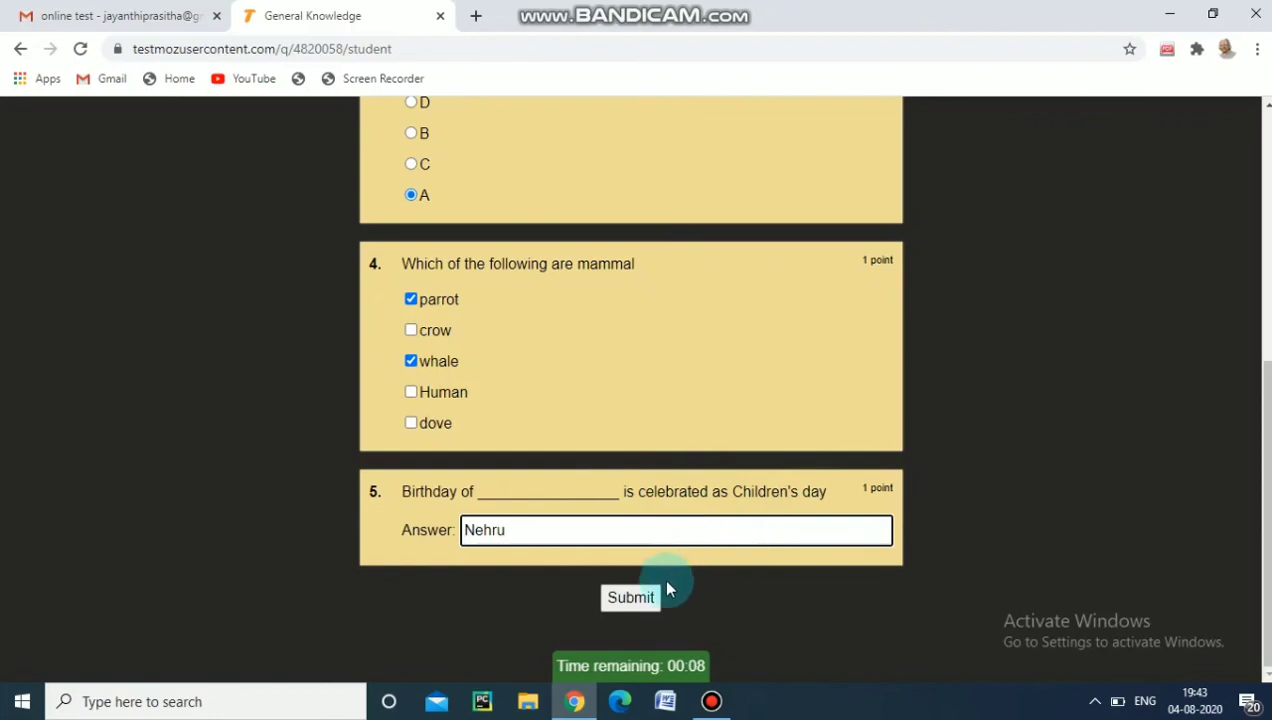
{"action": "left_click", "coordinate": [631, 598]}
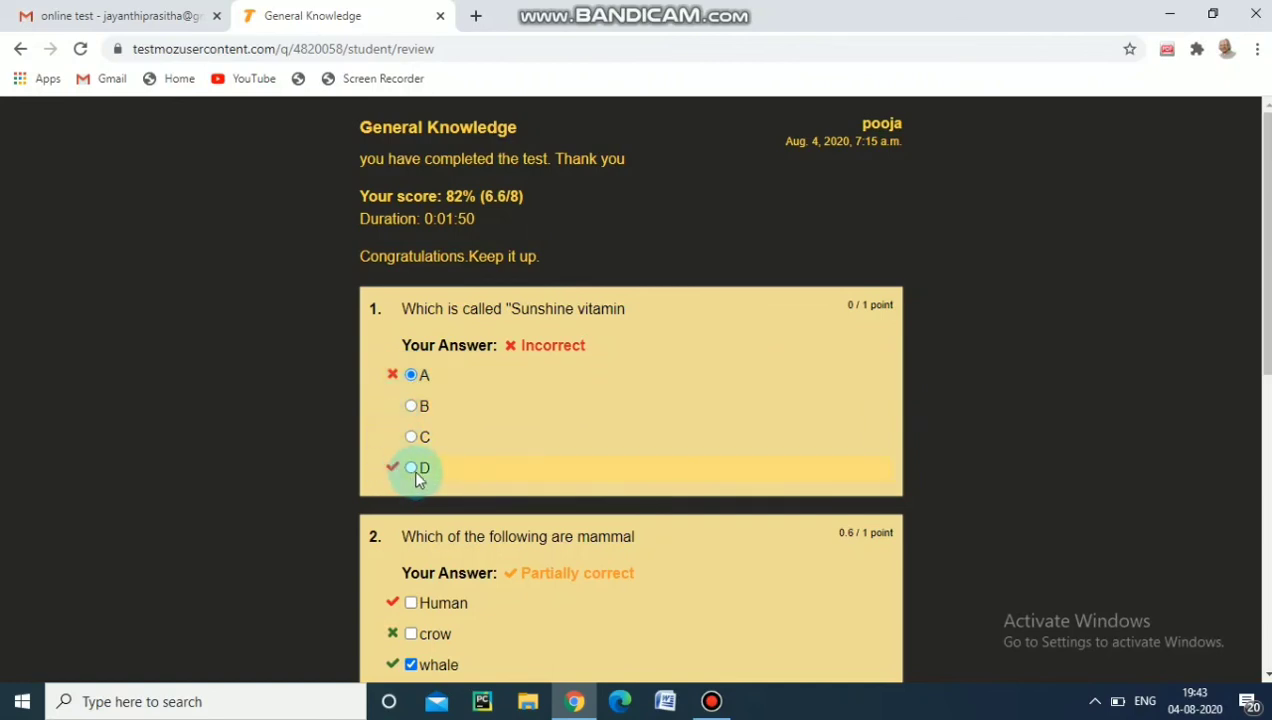
- Review the graded answers and points for each question of the submitted test
{"action": "left_click_drag", "start_coordinate": [1267, 242], "coordinate": [1268, 331]}
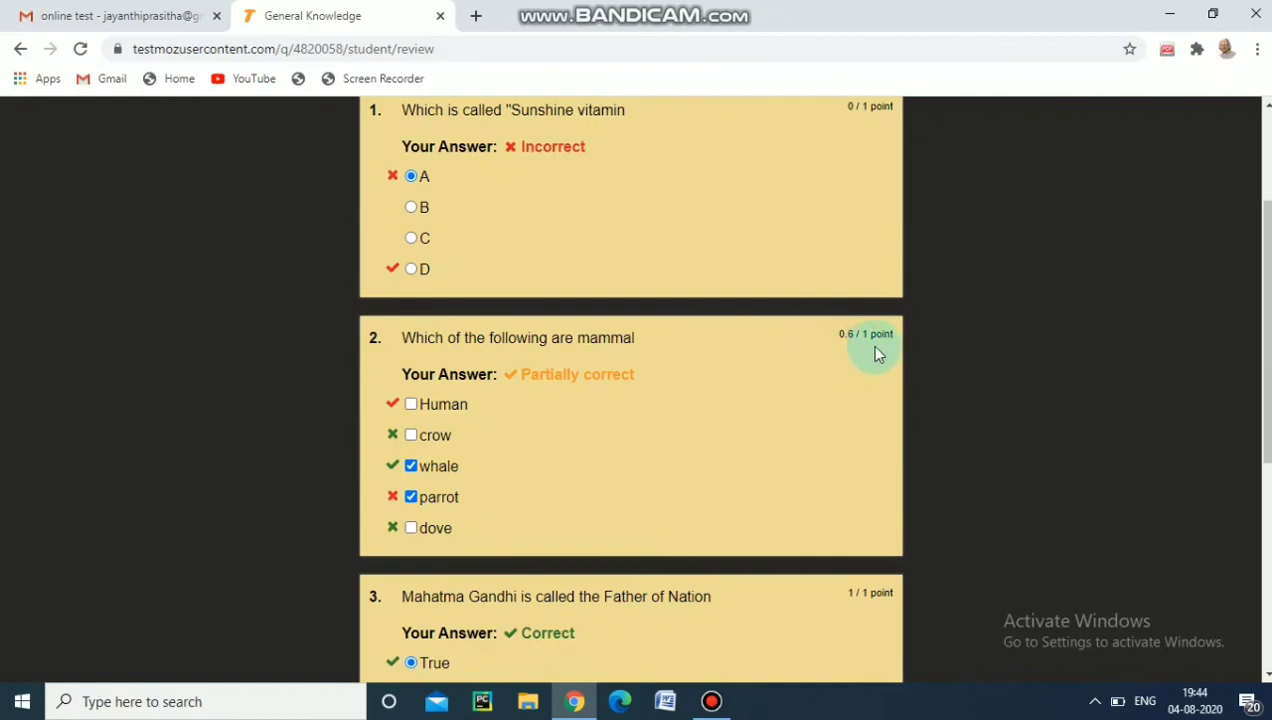
{"action": "left_click_drag", "start_coordinate": [1268, 293], "coordinate": [833, 163]}
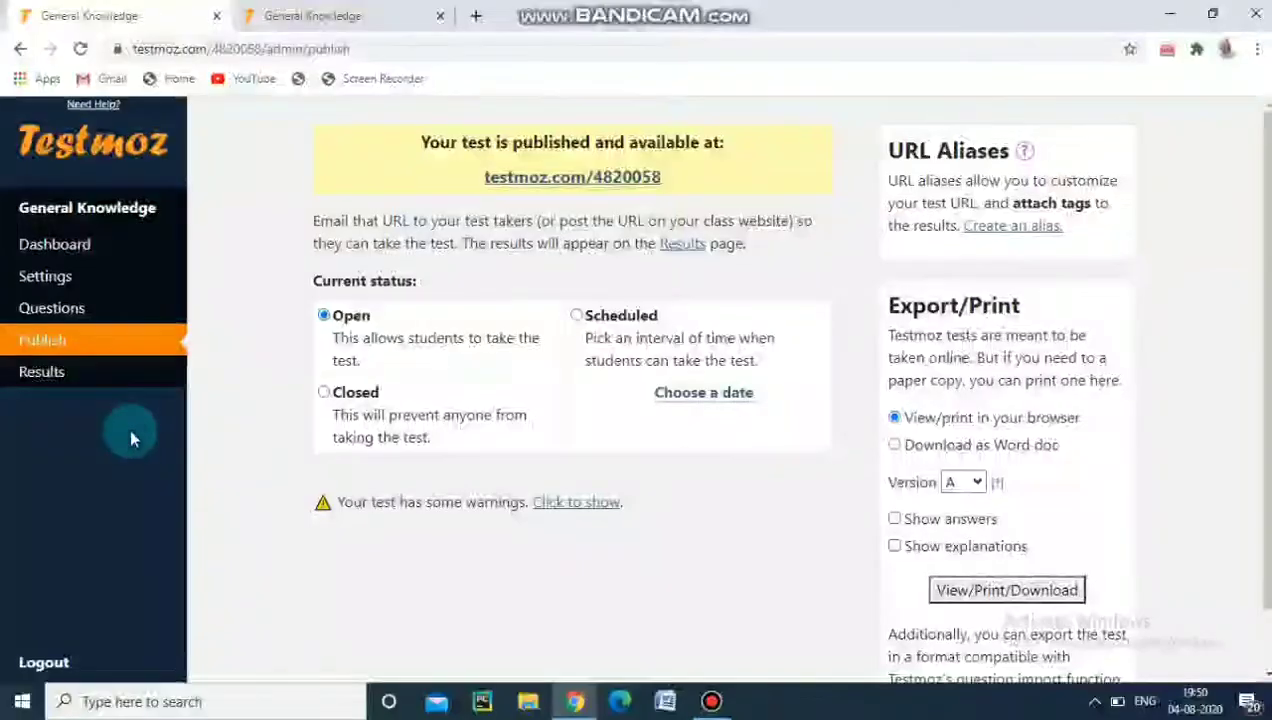
- Open the General Knowledge test's results and inspect the student's responses to questions 1 and 2
{"action": "left_click", "coordinate": [98, 380]}
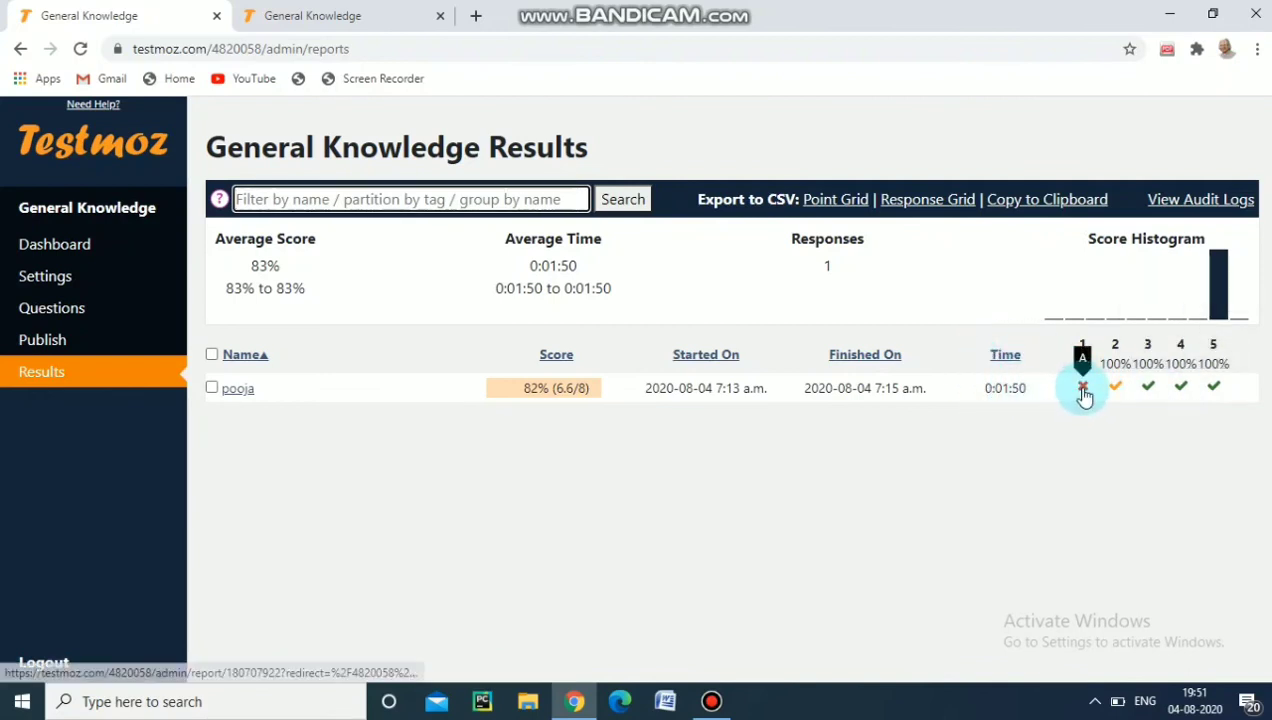
{"action": "mouse_move", "coordinate": [1118, 390]}
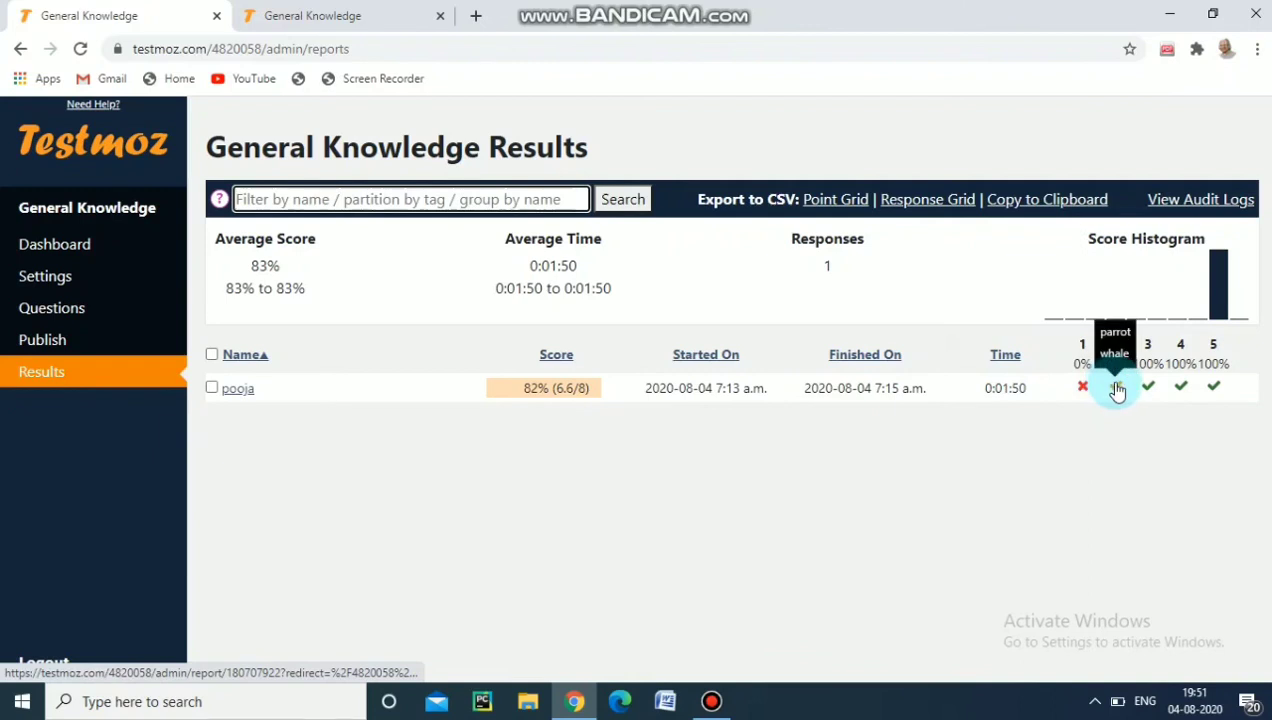